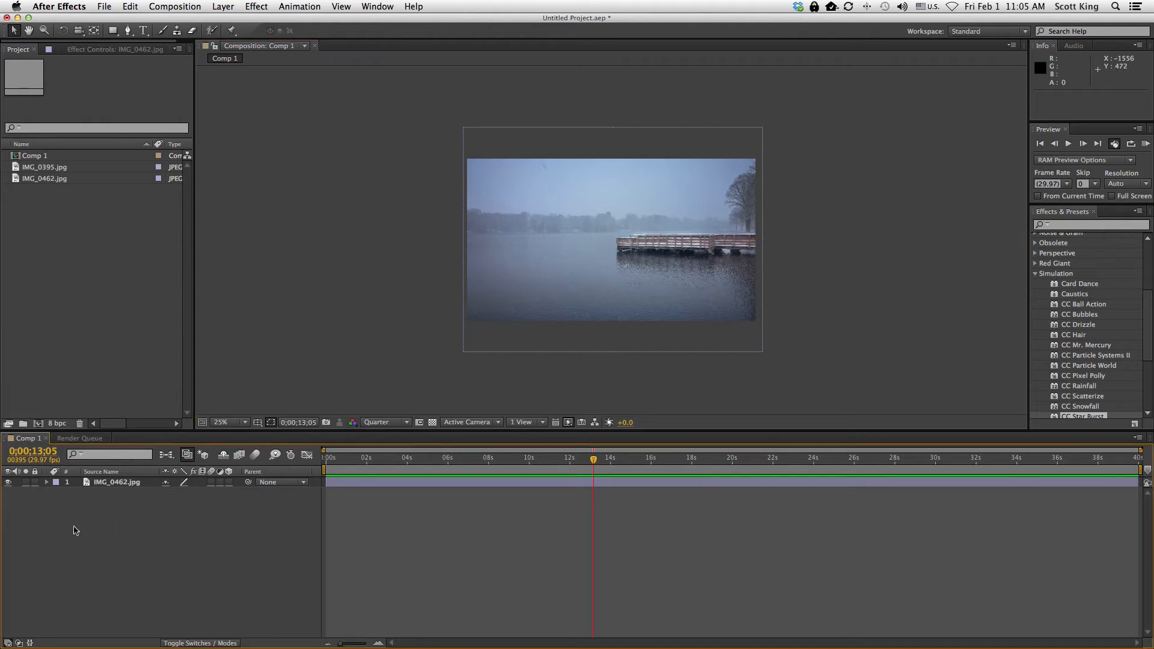
Step: Set the preview resolution of Comp 1 to Full, with the view magnified to 50%
left_click(32, 157)
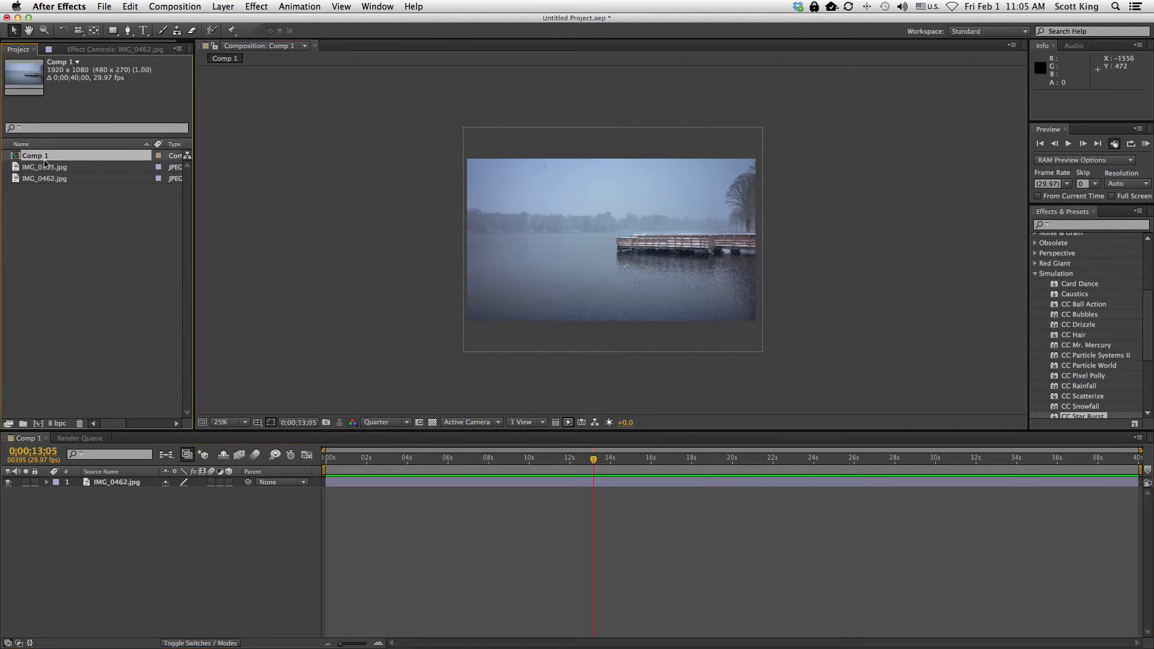
left_click(103, 489)
left_click(124, 482)
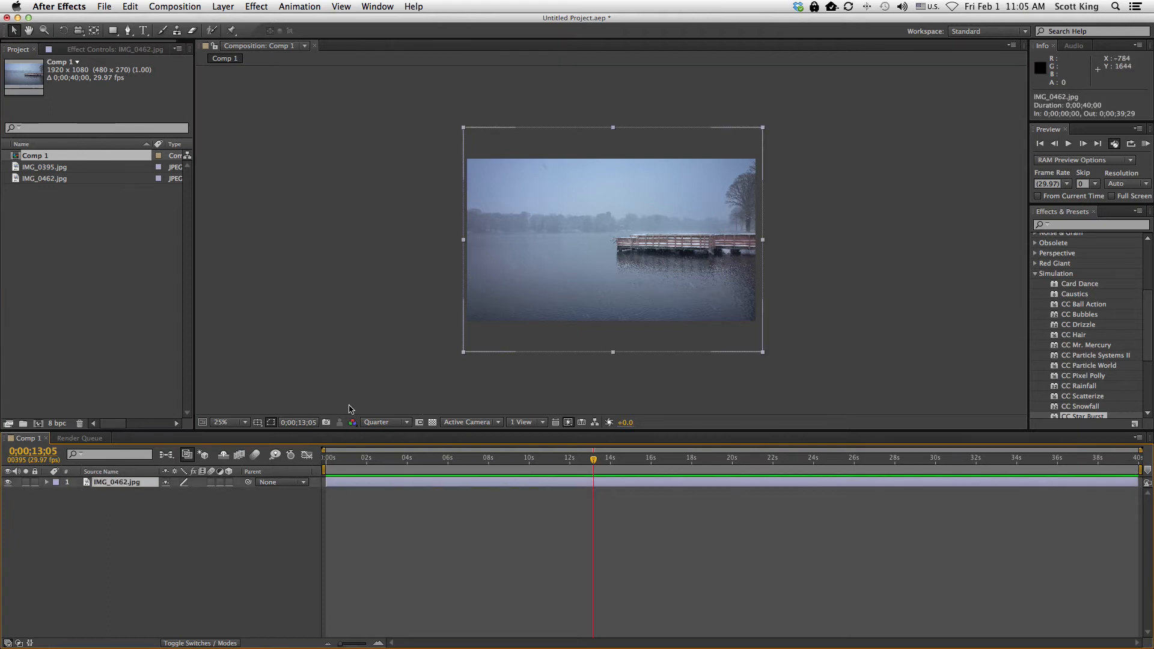
key("period")
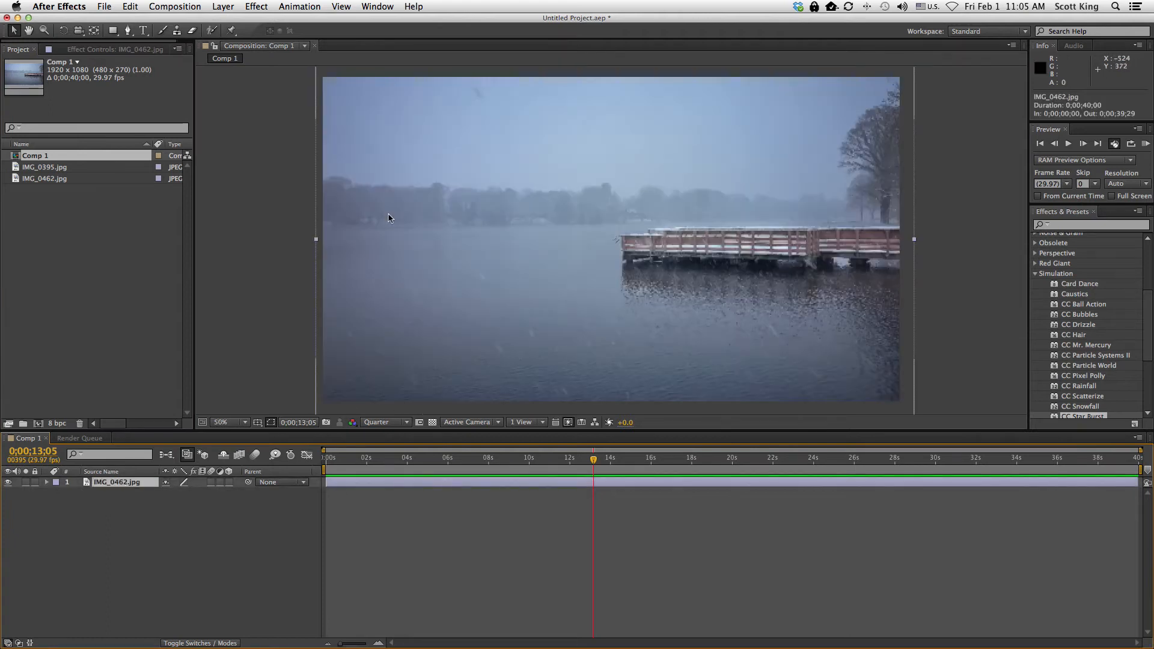
left_click(397, 424)
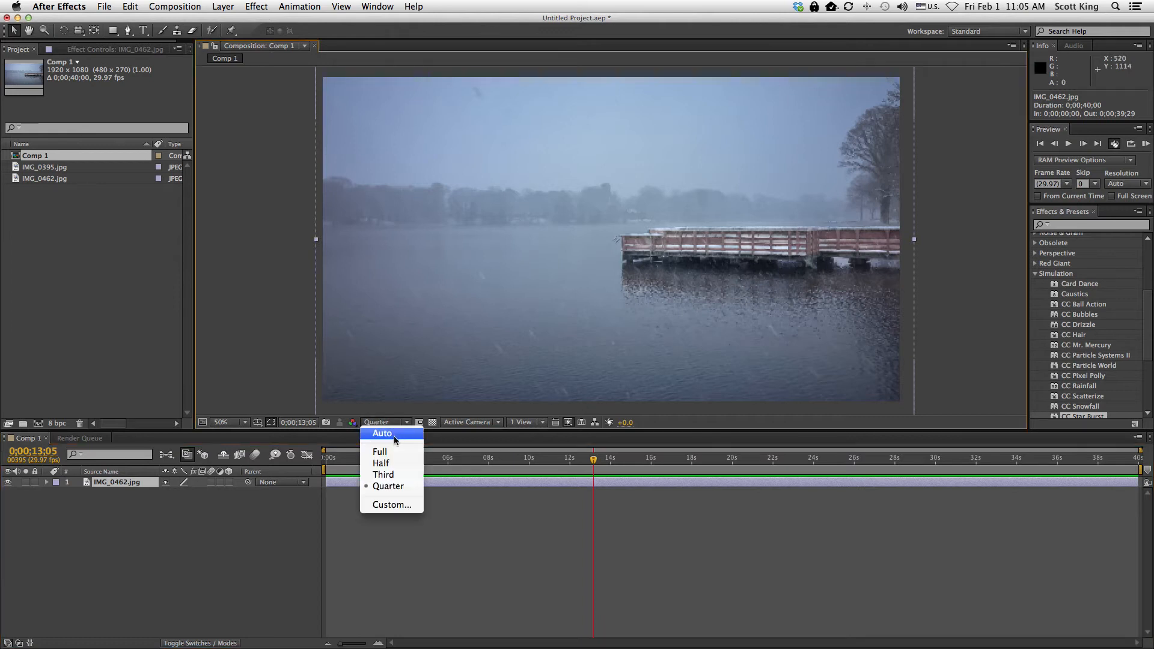
left_click(390, 451)
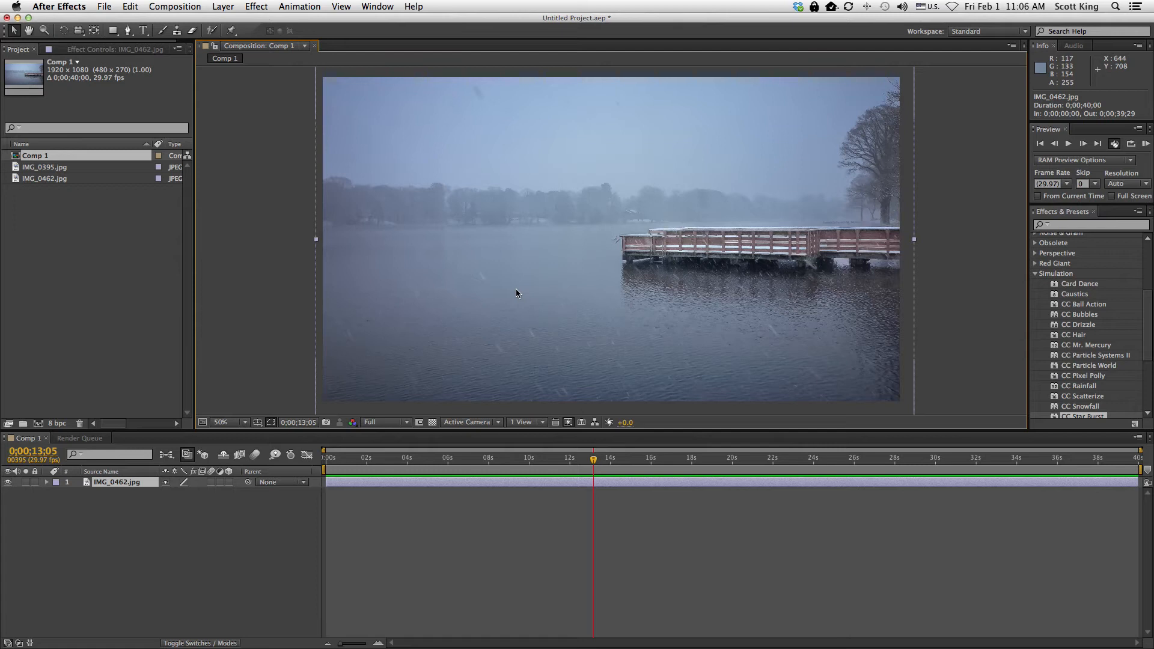
key("comma")
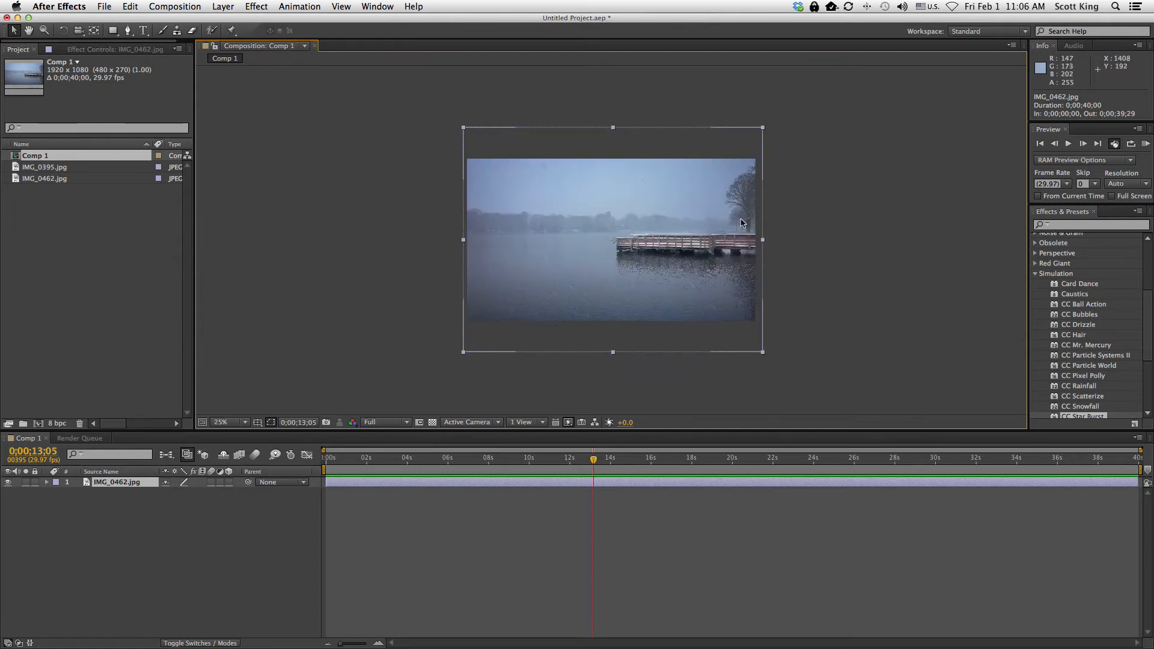
key("period")
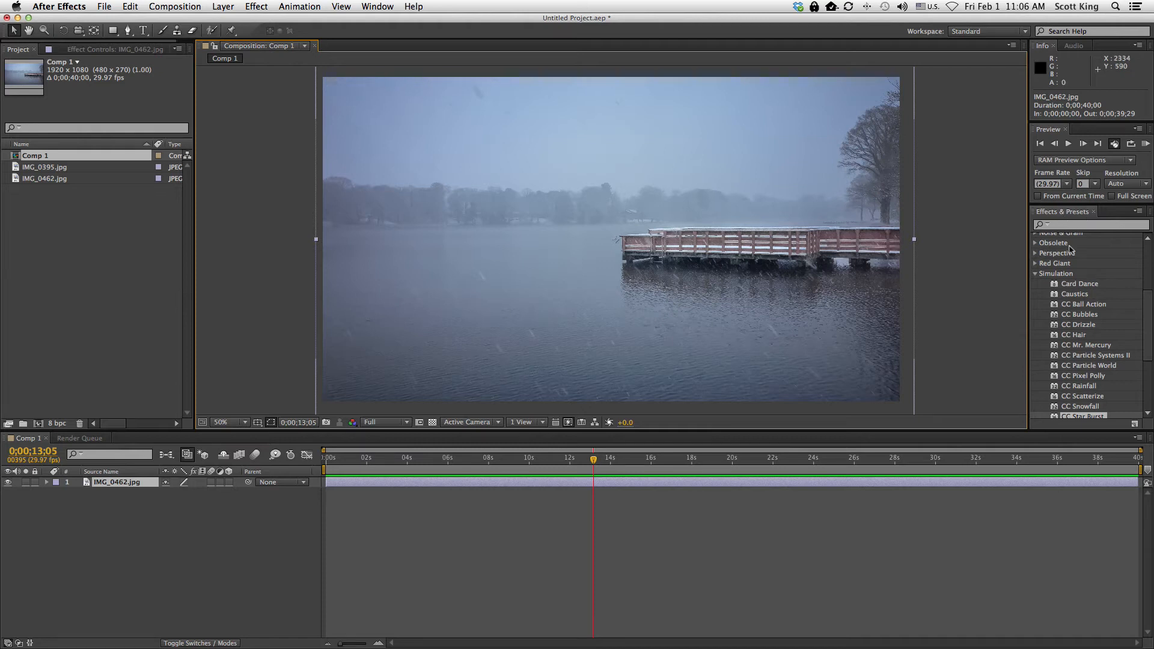
Step: Collapse the Simulation effects category and filter the effects and presets by "snow"
left_click(1035, 273)
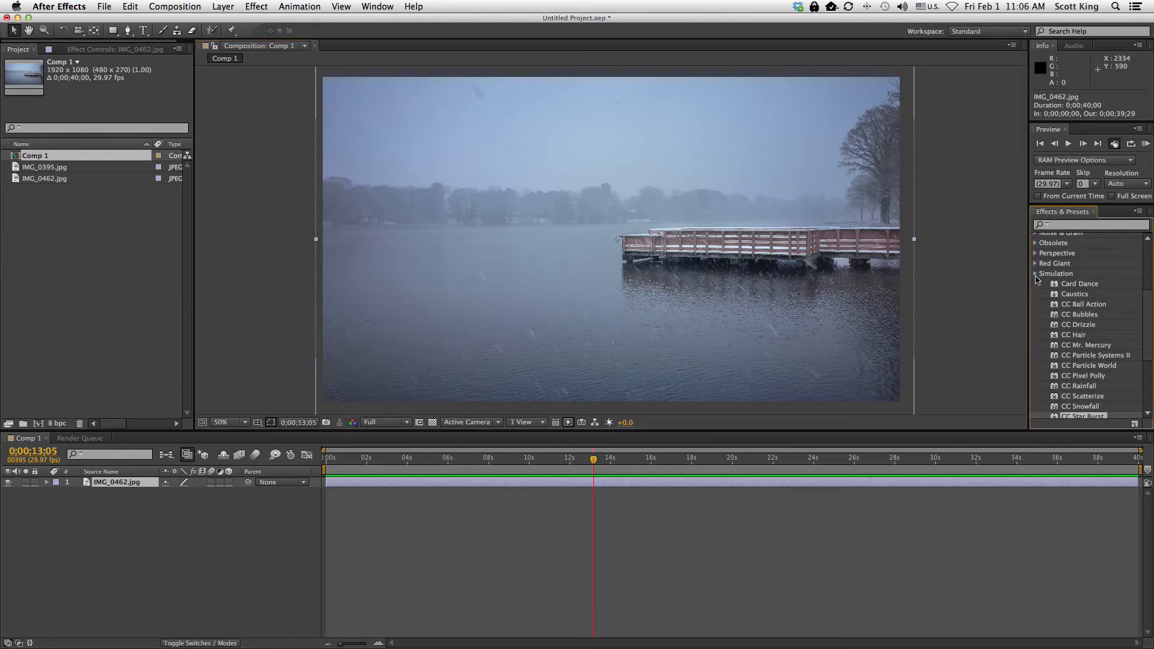
scroll(1063, 271, "up", 5)
scroll(1066, 353, "down", 5)
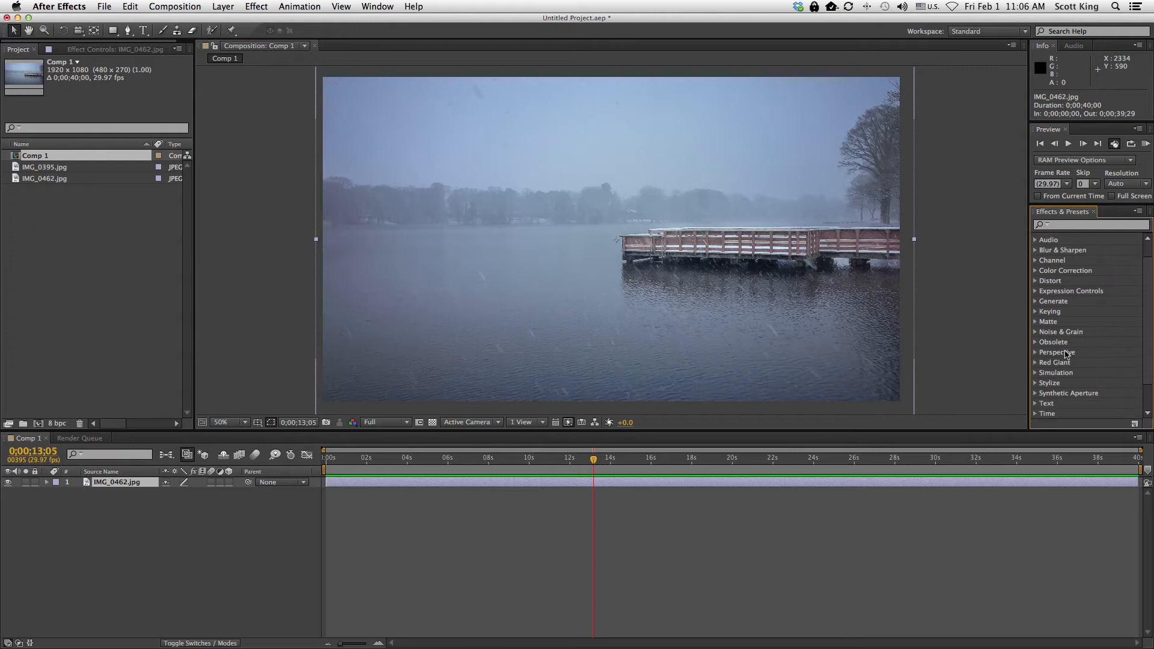
scroll(1064, 353, "up", 5)
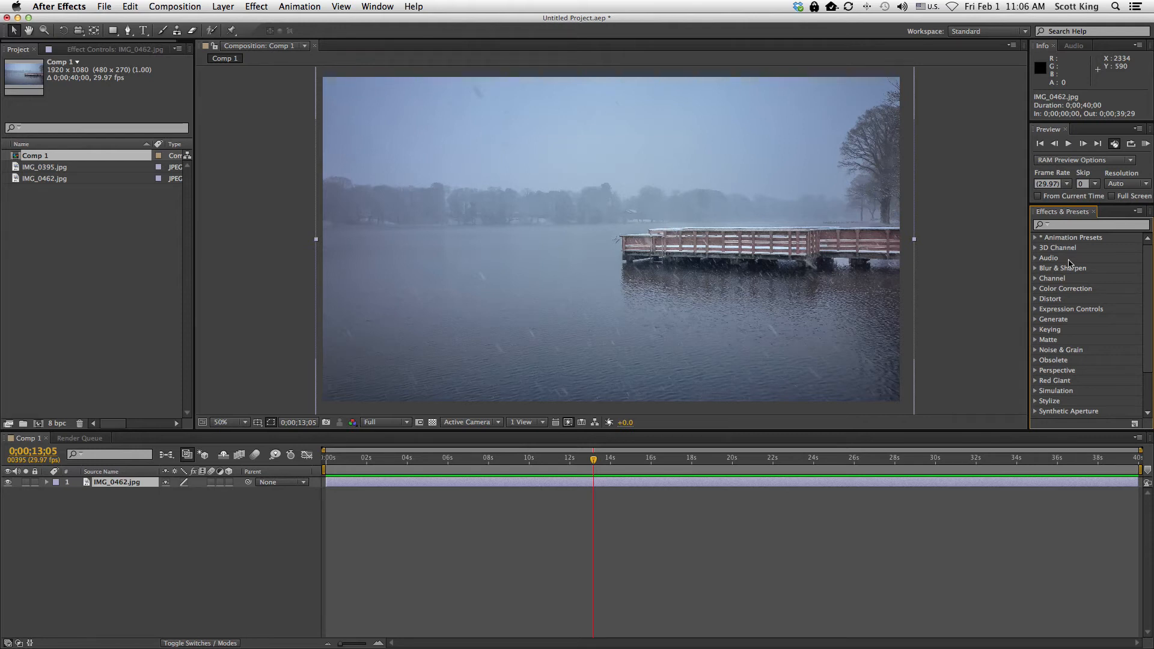
left_click(1072, 226)
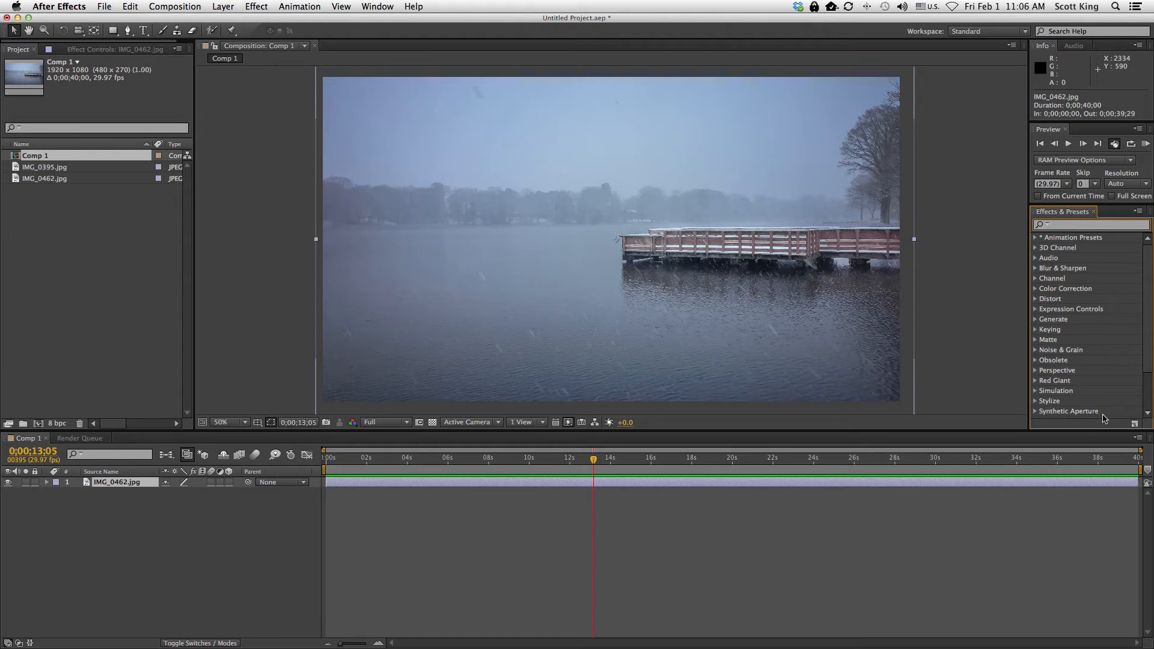
type("fire")
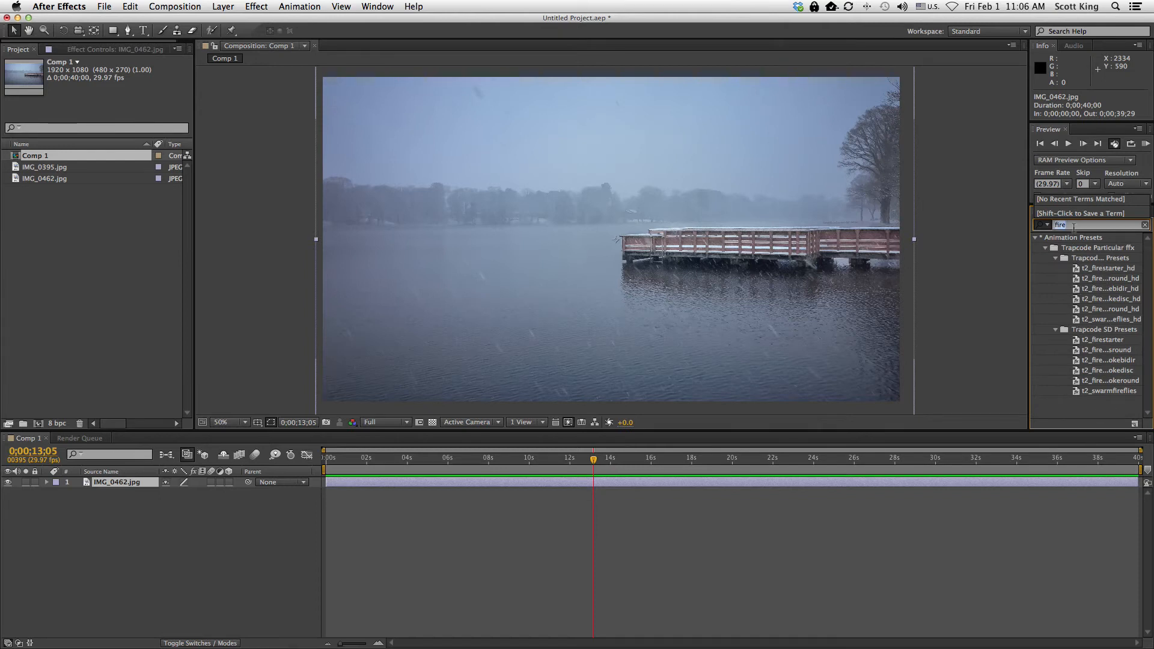
key("BackSpace")
type("snow")
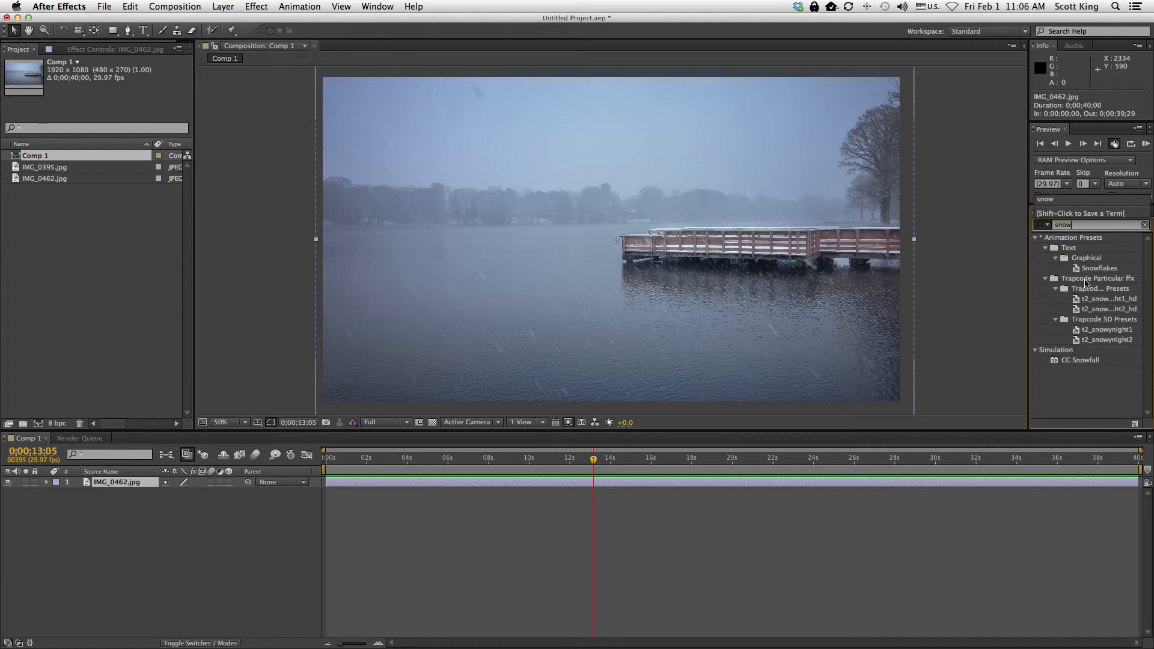
key("Return")
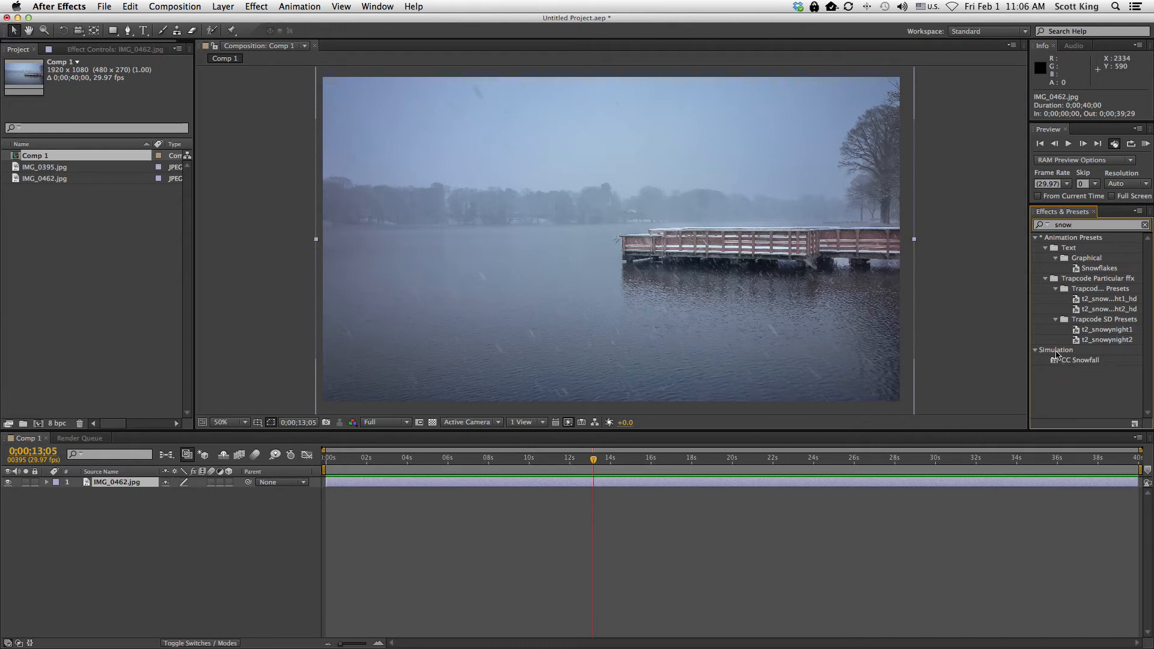
Step: Try the CC Snowfall effect directly on the IMG_0462.jpg layer and undo it
left_click(1079, 360)
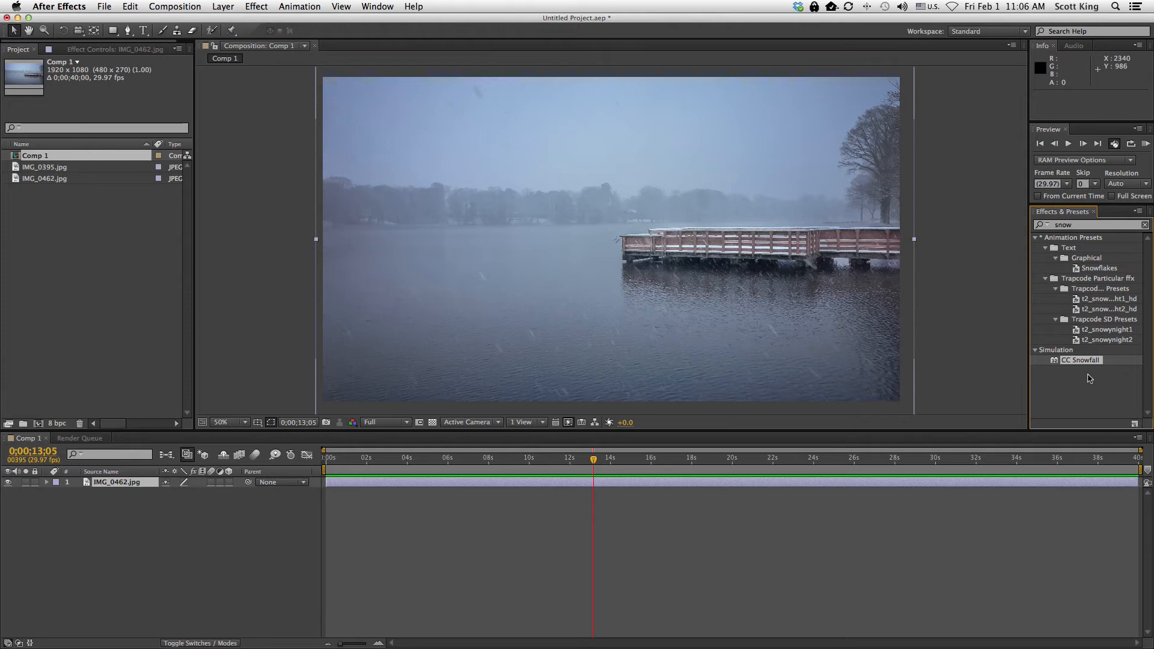
left_click_drag(1064, 363, 668, 256)
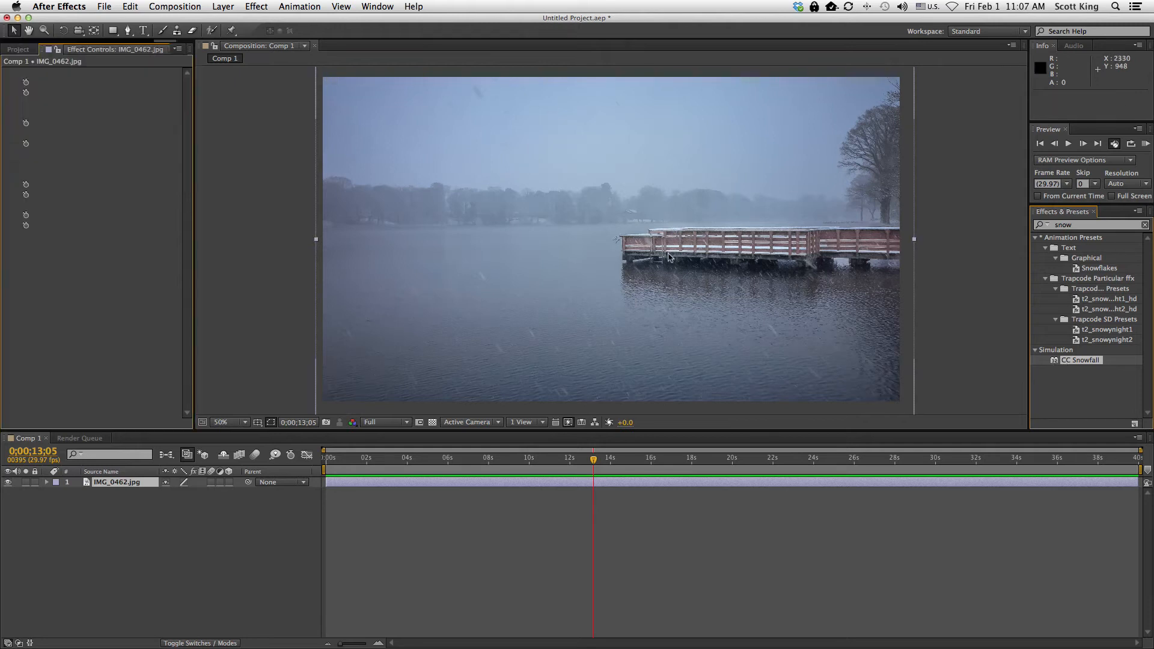
left_click_drag(592, 461, 603, 481)
key("comma")
key("period")
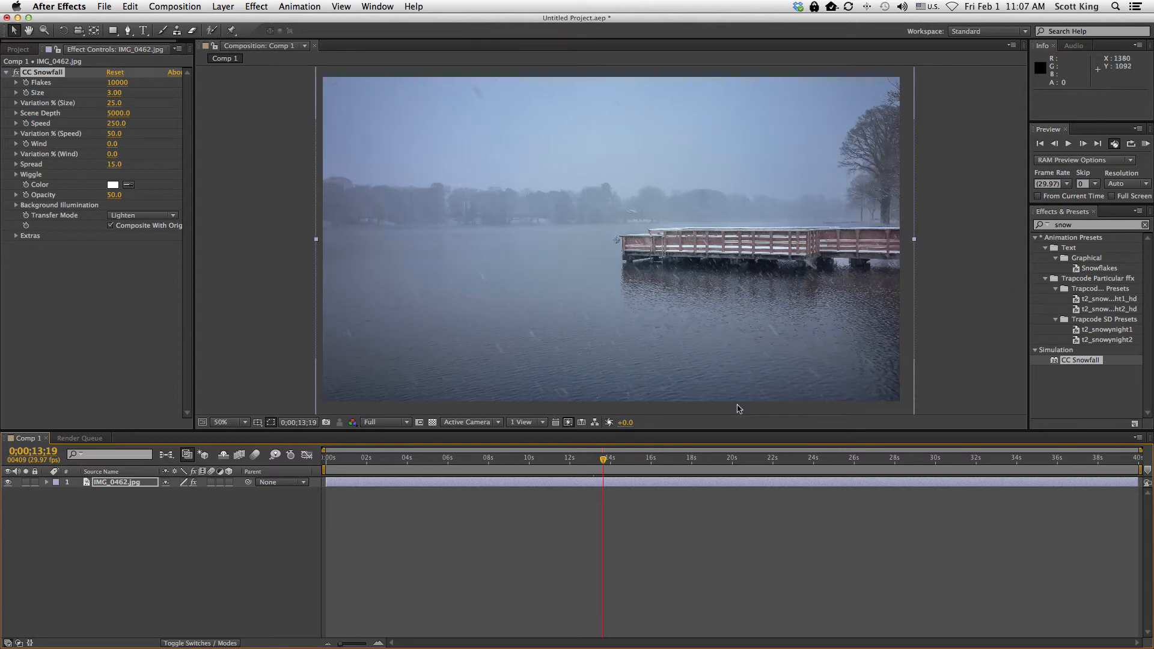
key("super+alt+0")
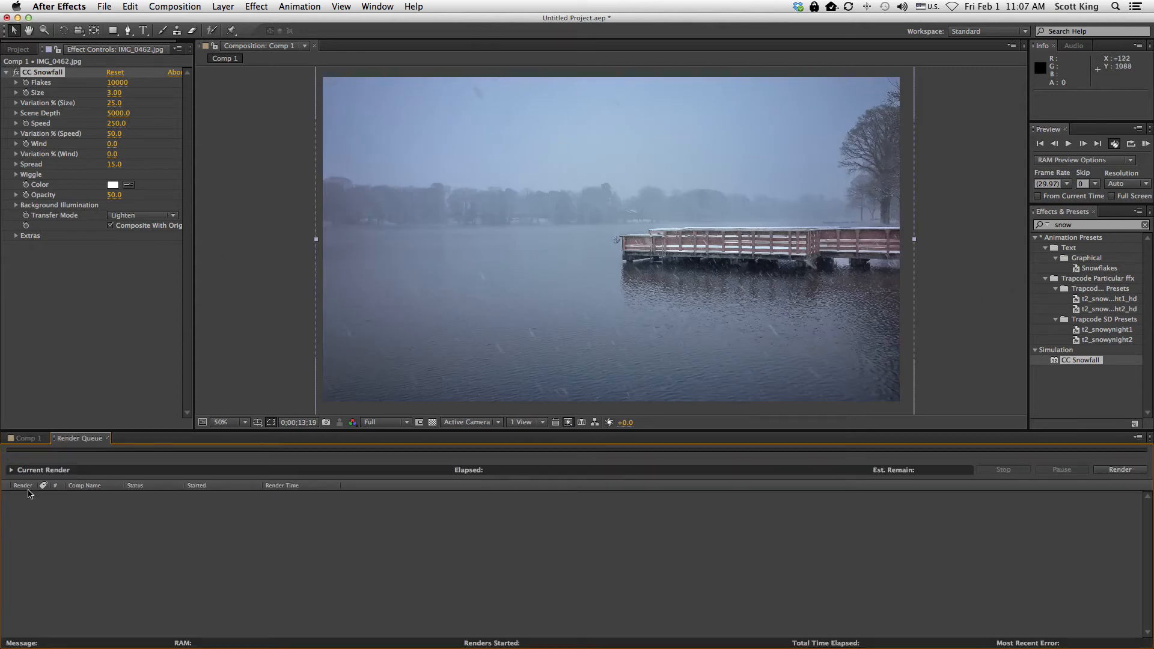
left_click(33, 440)
left_click(47, 482)
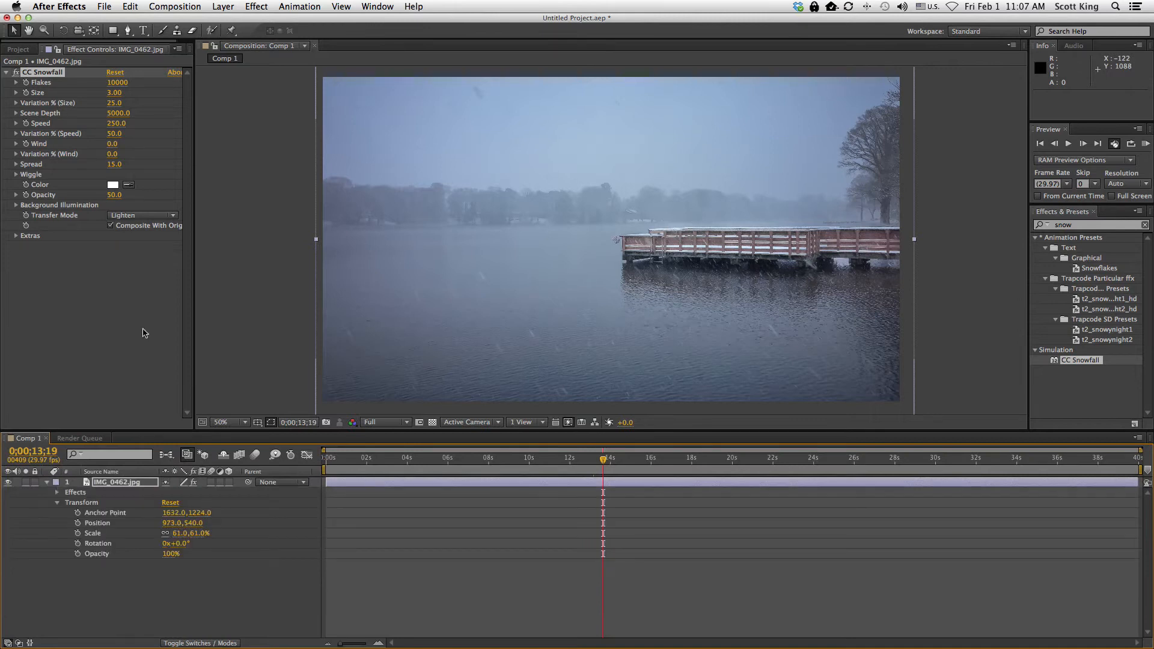
key("super+z")
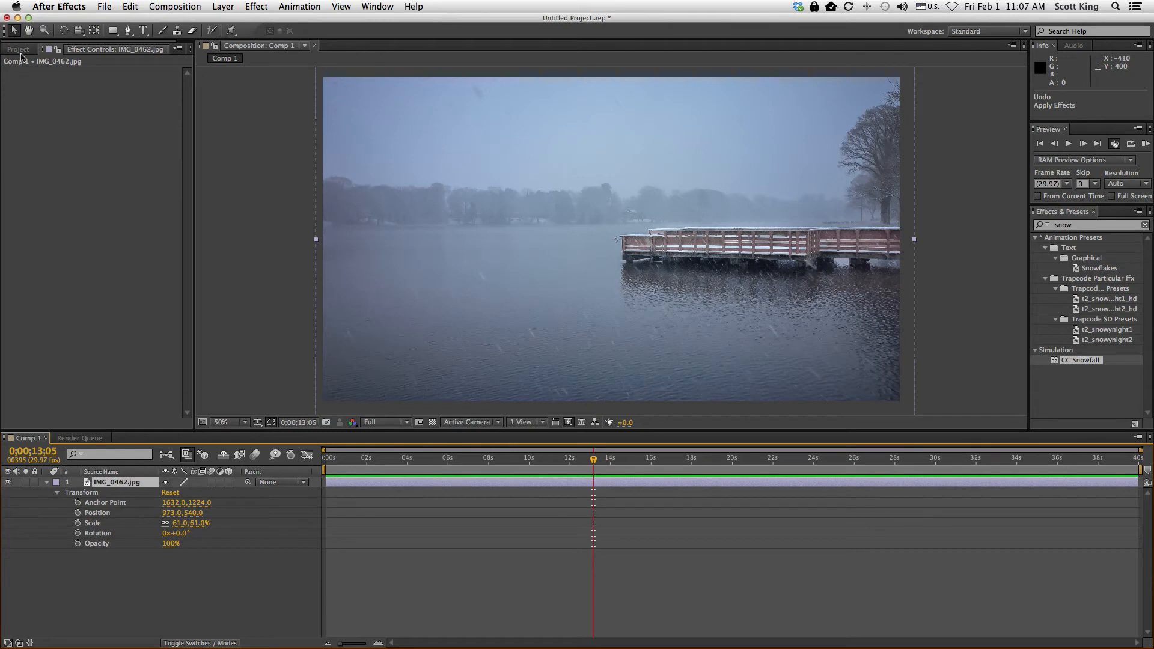
Step: Create a new composition named "Snow Effect" with the HDTV 1080 29.97 preset
left_click(19, 49)
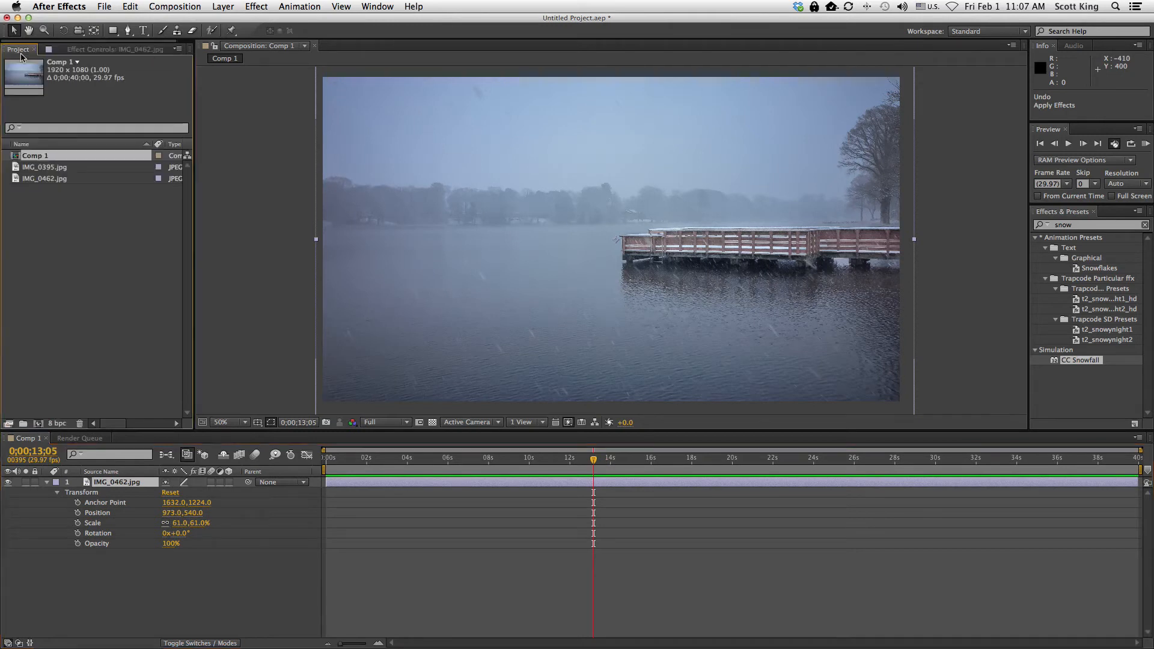
left_click(98, 272)
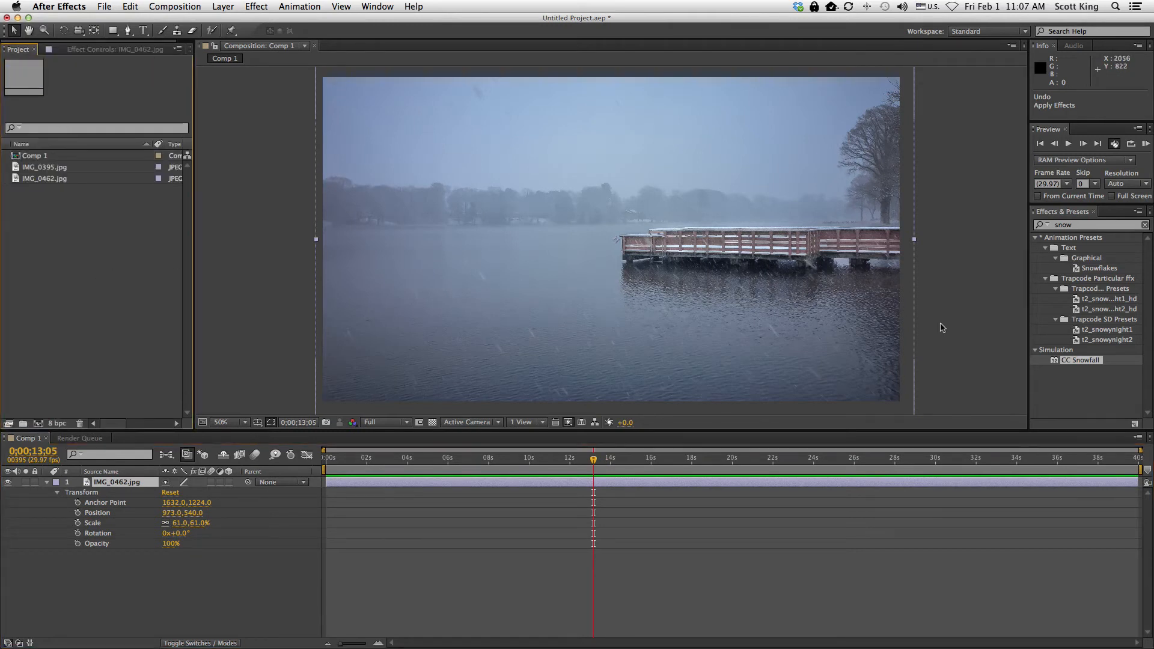
left_click(1055, 364)
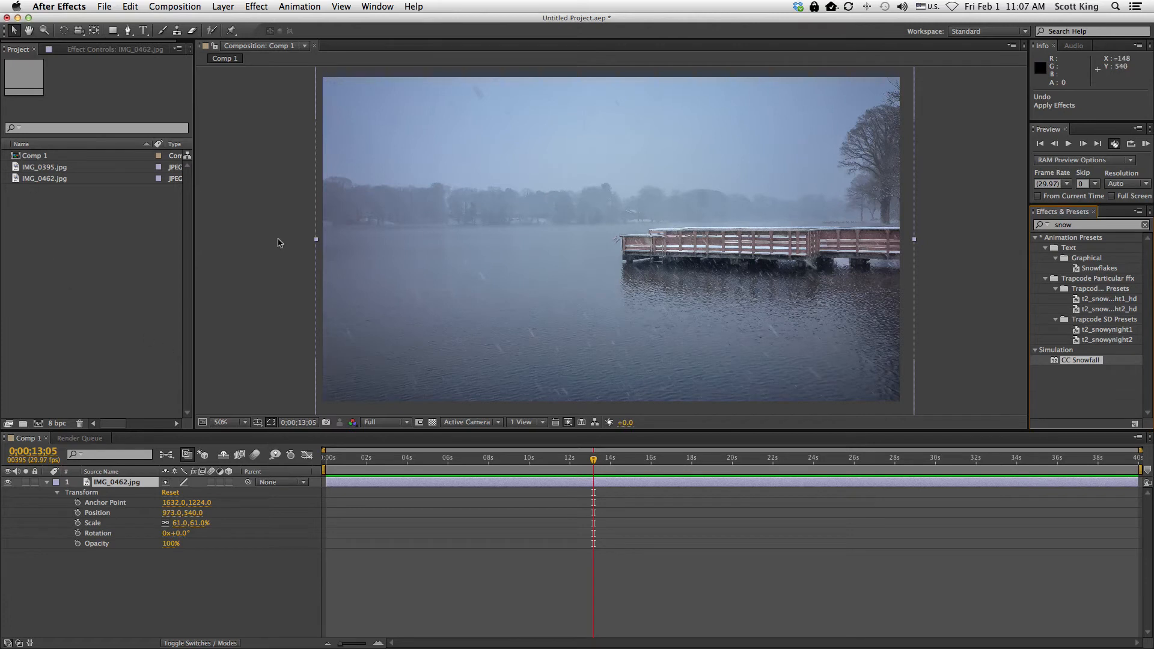
right_click(30, 220)
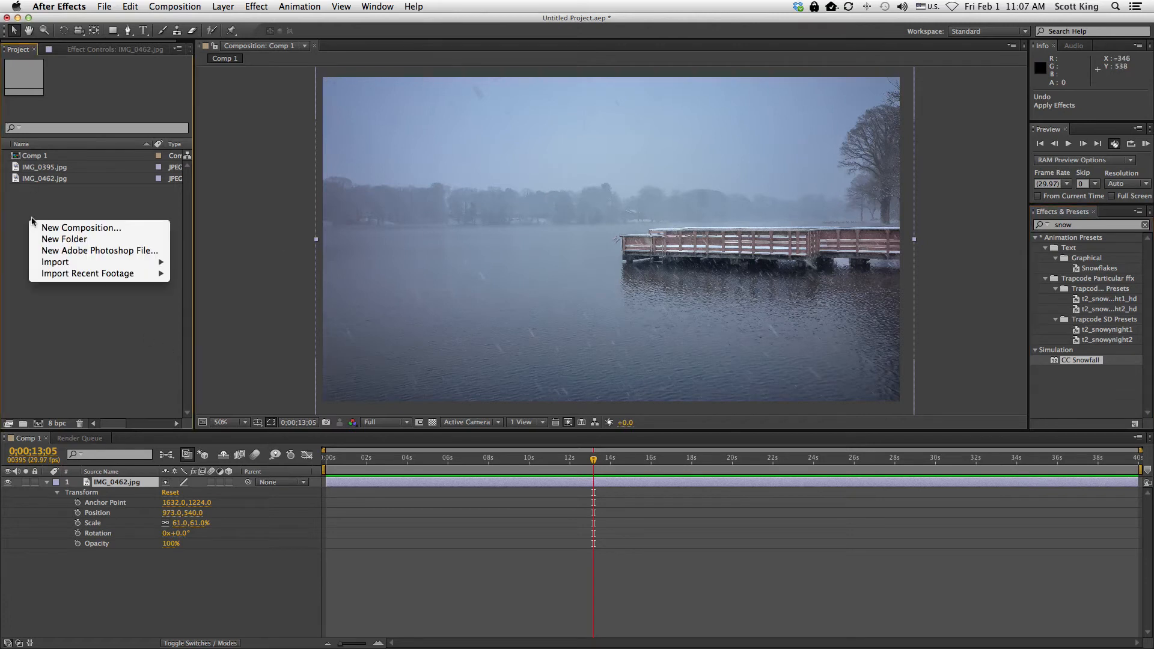
left_click(95, 230)
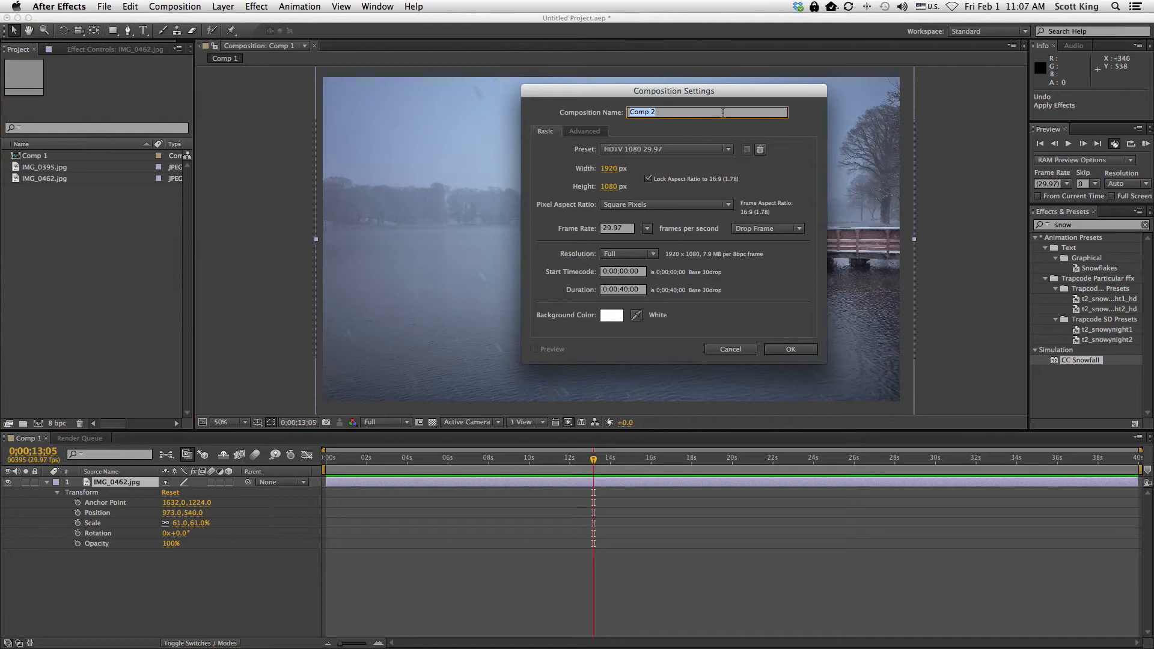
type("Snow Effect")
left_click(804, 348)
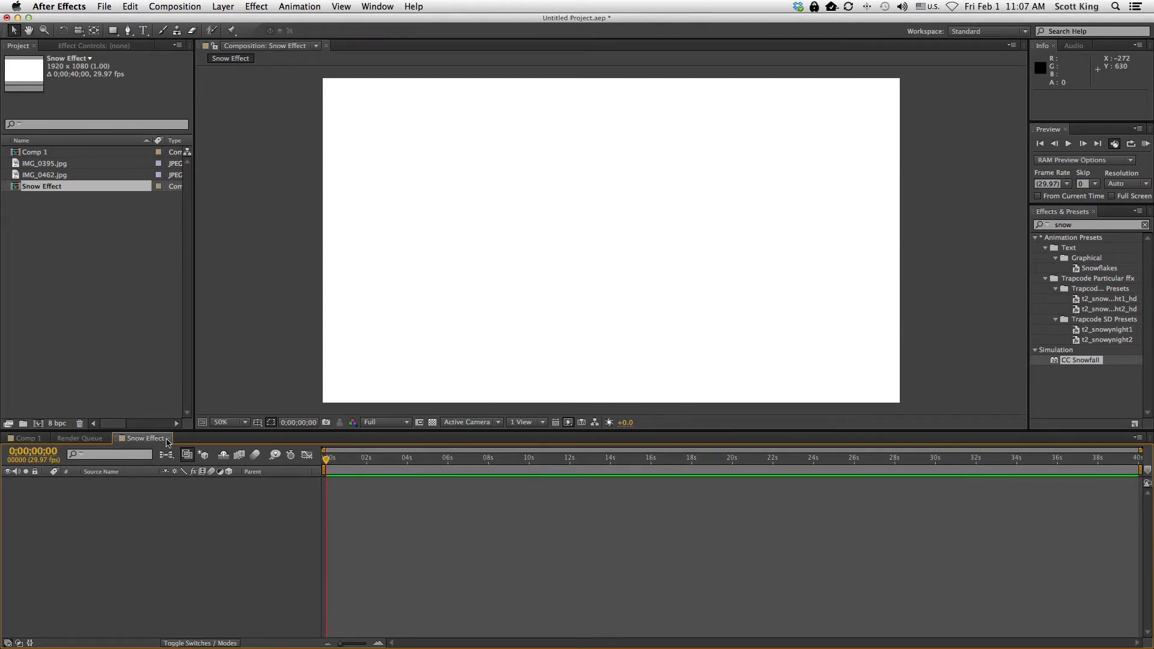
Step: Close the Snow Effect timeline and the render queue, keeping only the Comp 1 timeline open
left_click(171, 440)
left_click(106, 440)
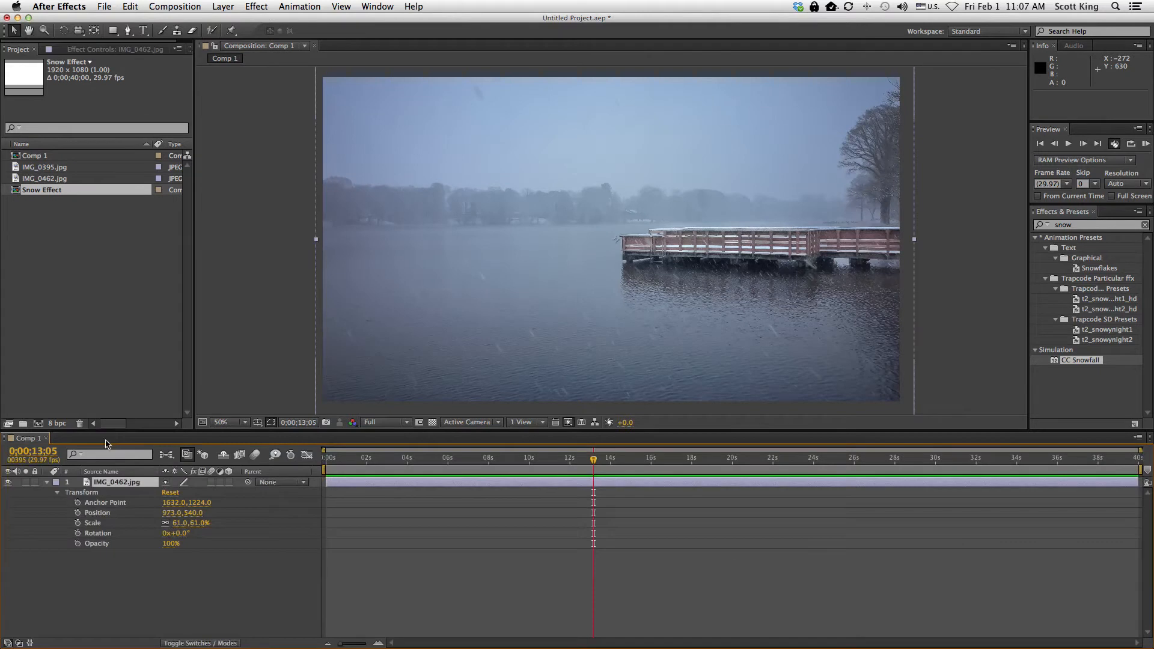
left_click(77, 397)
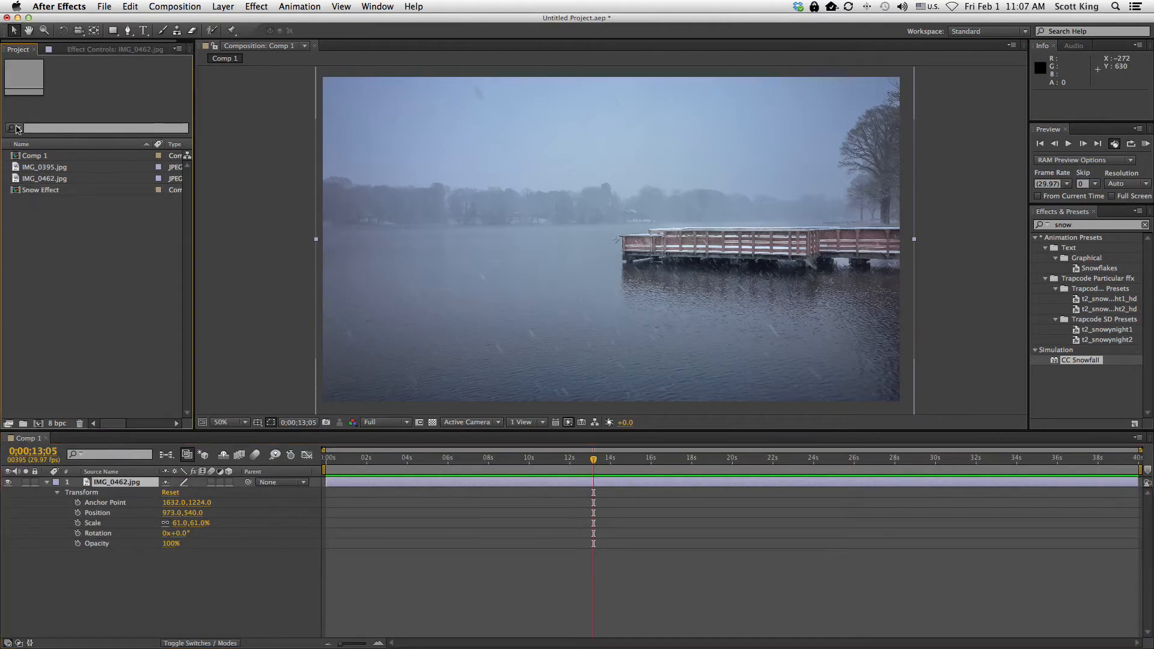
Step: Add the Snow Effect composition to Comp 1 as a layer above IMG_0462.jpg and collapse the photo layer's properties
left_click_drag(27, 190, 118, 487)
left_click(47, 492)
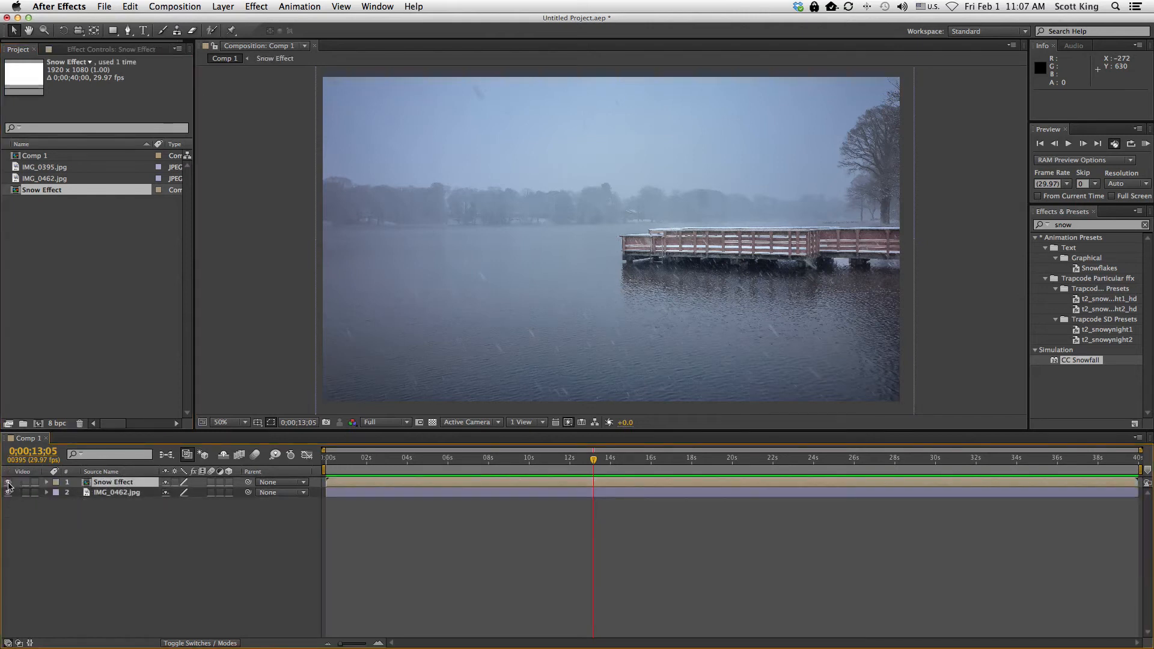
left_click(8, 492)
left_click(7, 492)
left_click(97, 483)
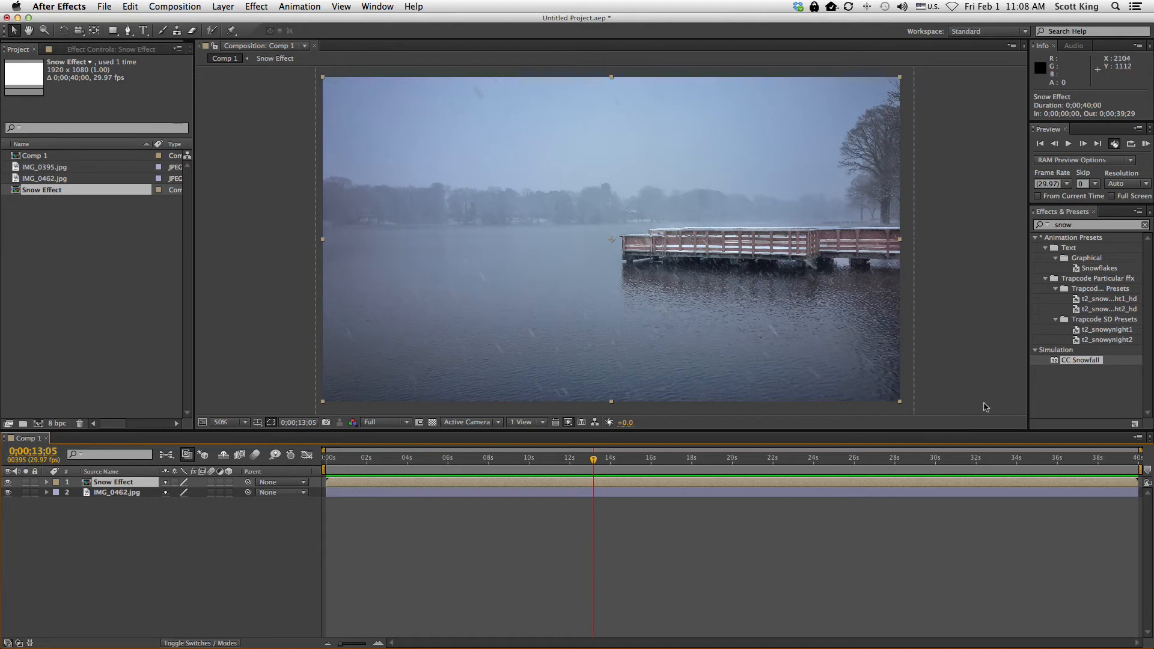
Step: Try two ways of applying CC Snowfall to the Snow Effect layer, undoing the effect each time
left_click_drag(1054, 364, 114, 485)
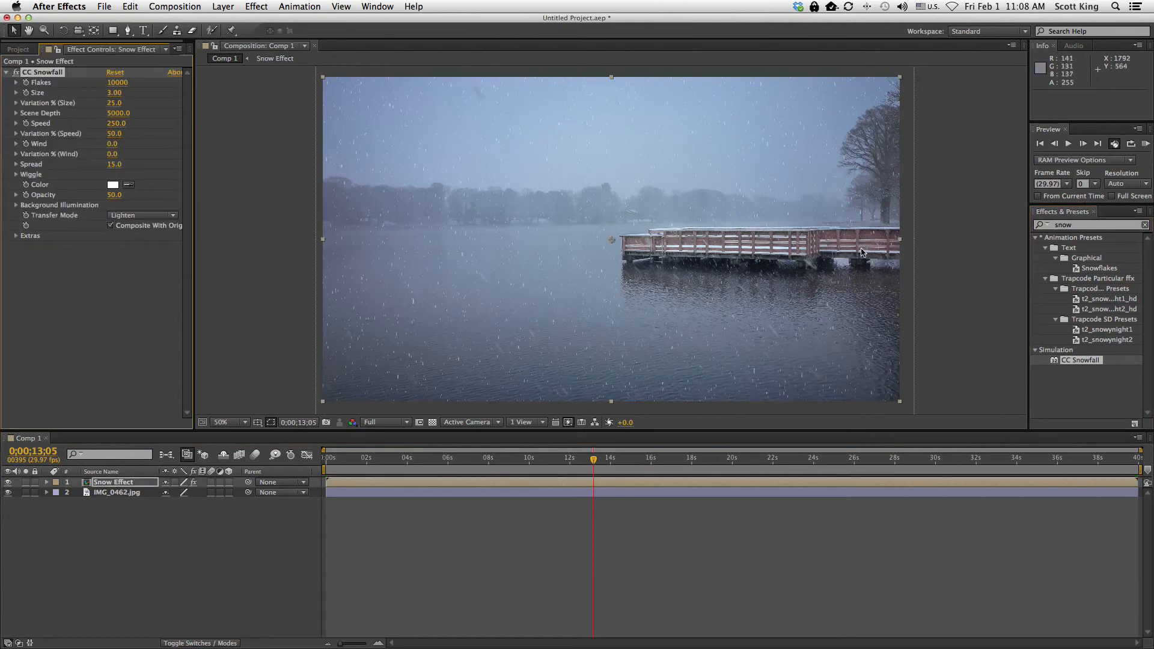
key("super+z")
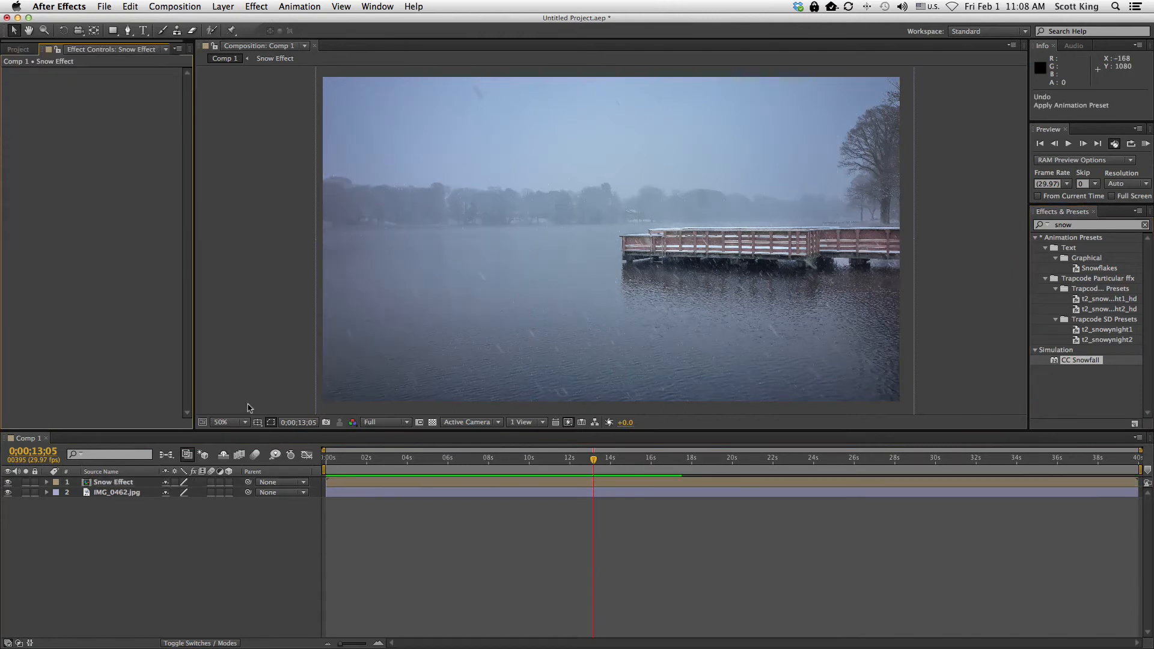
left_click(110, 485)
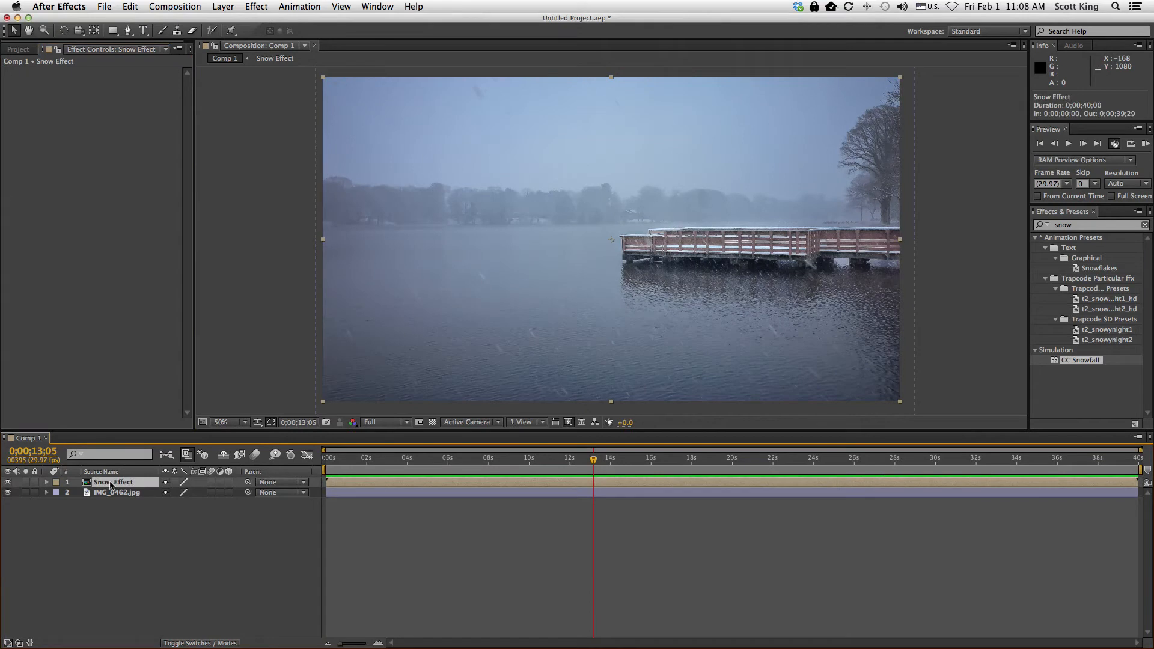
double_click(1058, 363)
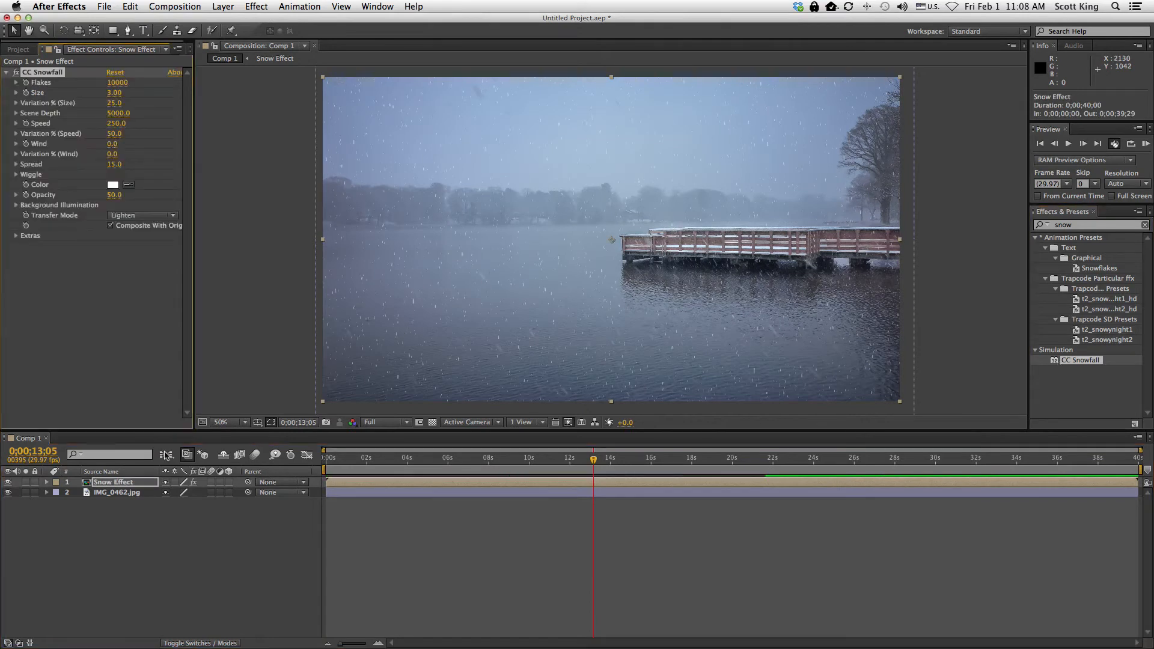
key("super+z")
Step: Apply the CC Snowfall effect to the Snow Effect layer
left_click_drag(1096, 356, 914, 140)
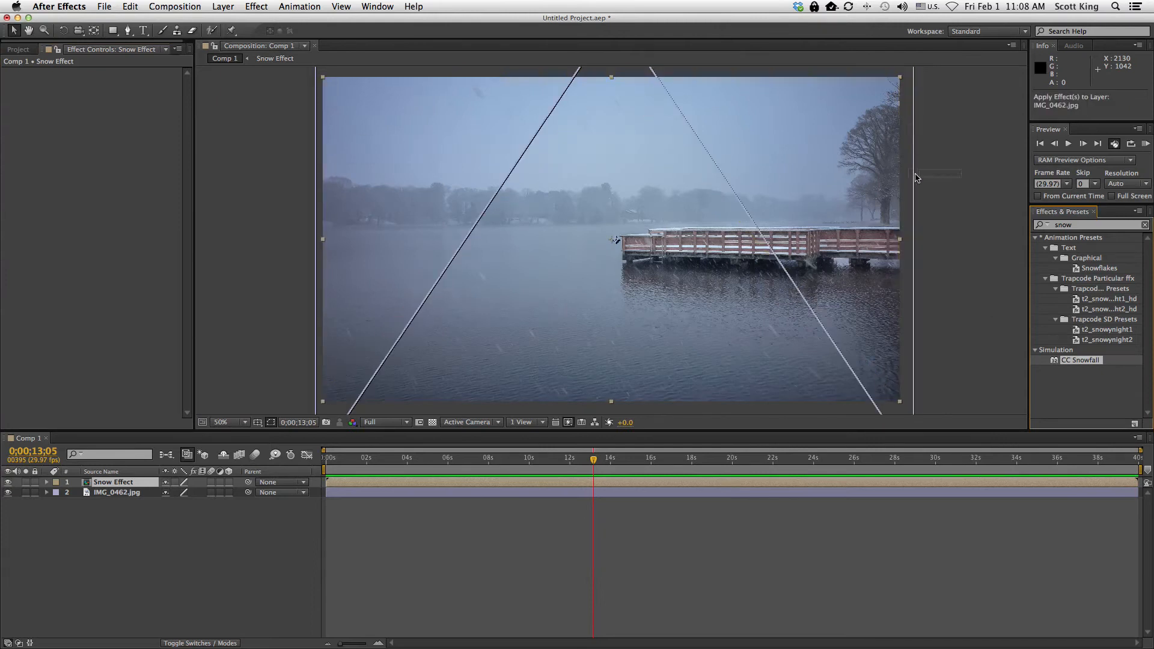
left_click_drag(906, 193, 1061, 367)
left_click(98, 484)
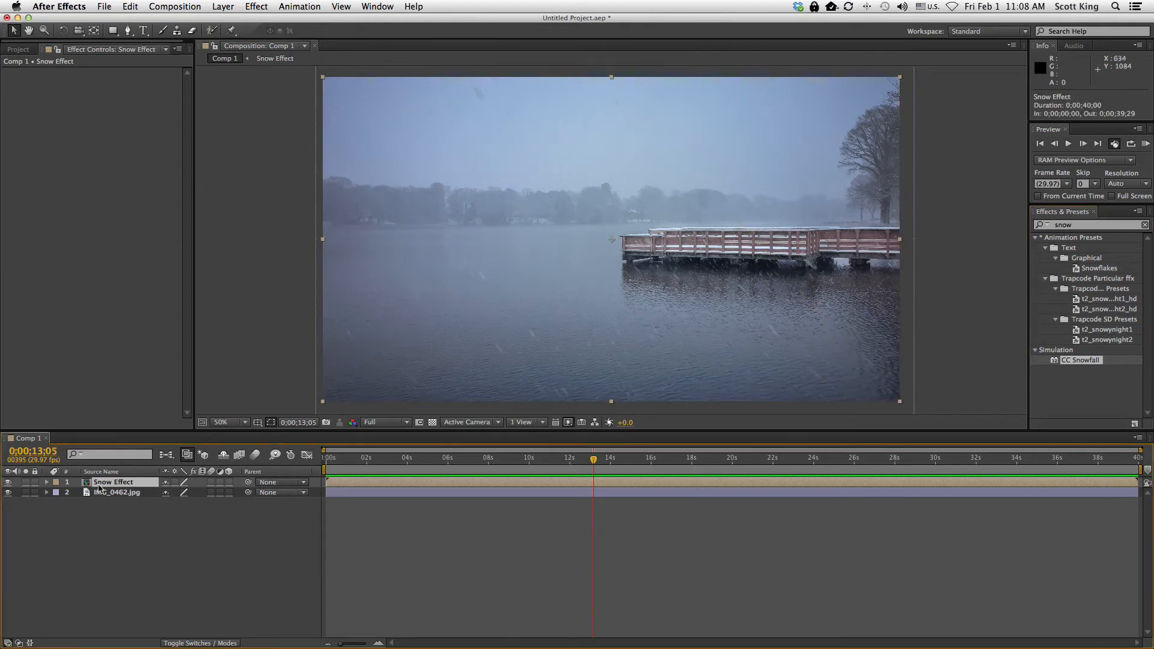
double_click(1066, 365)
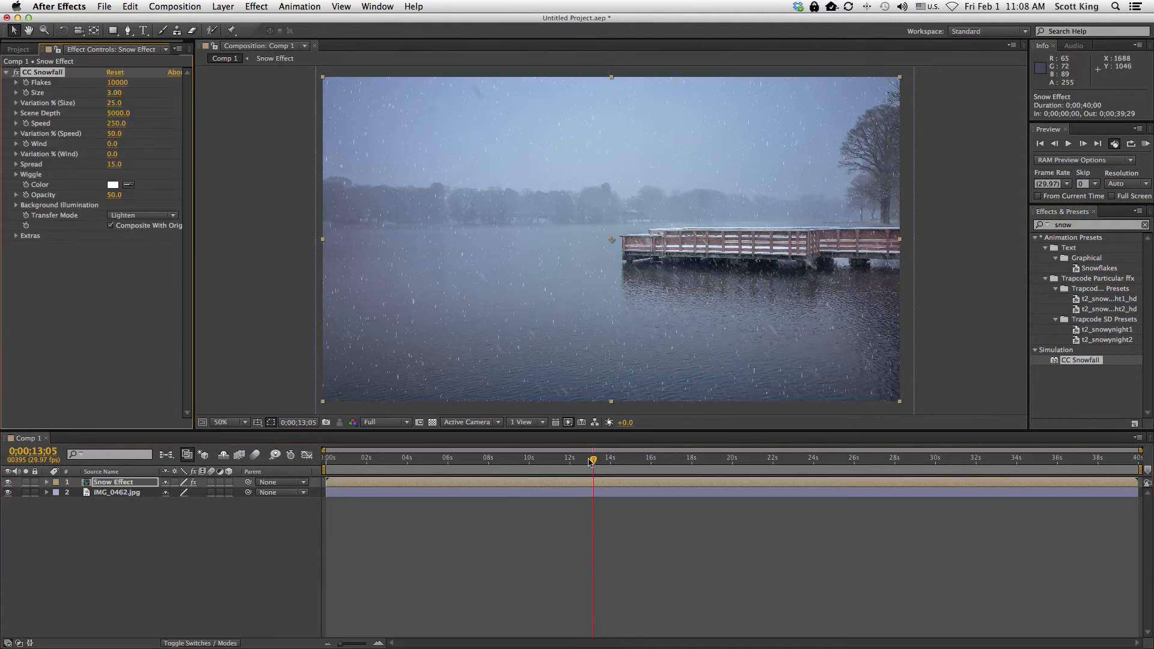
Step: Play back the snowfall briefly from the beginning of the composition
left_click_drag(589, 461, 318, 460)
key("space")
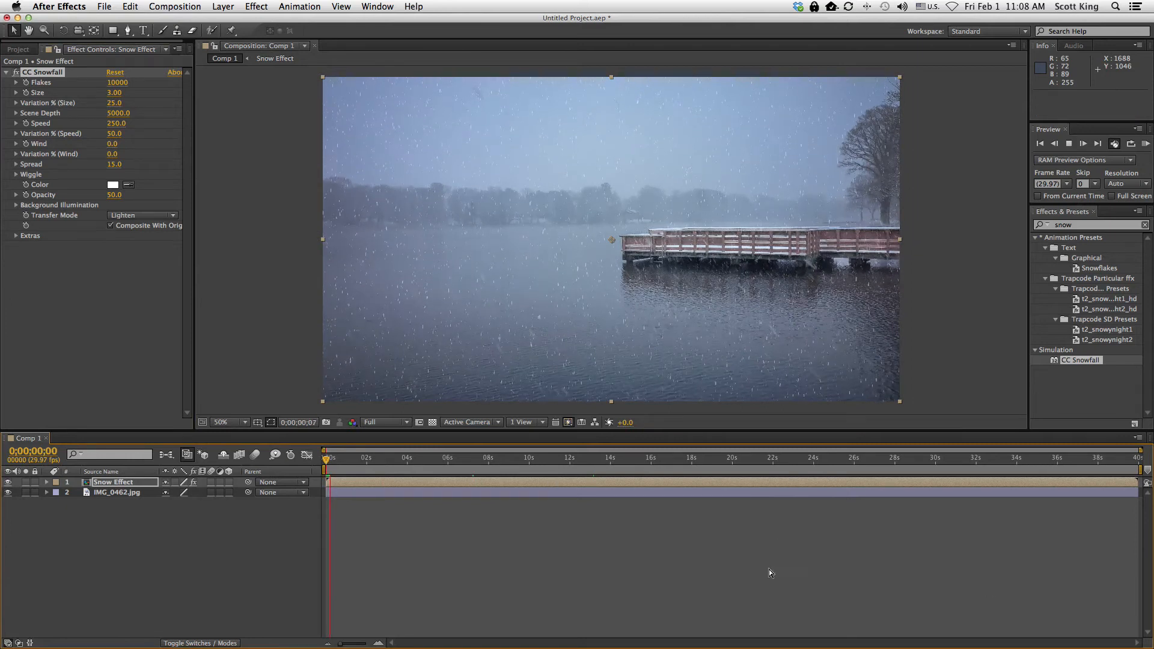
key("space")
Step: Expand the Snow Effect layer's Transform and CC Snowfall properties, compare them with the effect's controls, and collapse CC Snowfall again
left_click(47, 482)
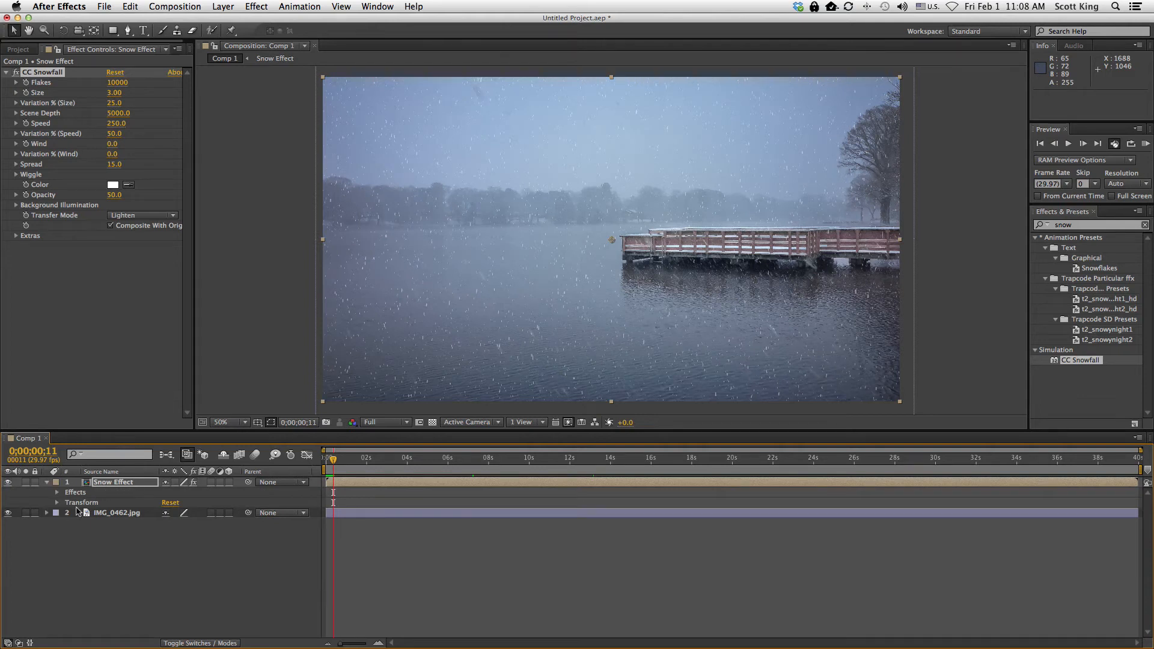
left_click(58, 503)
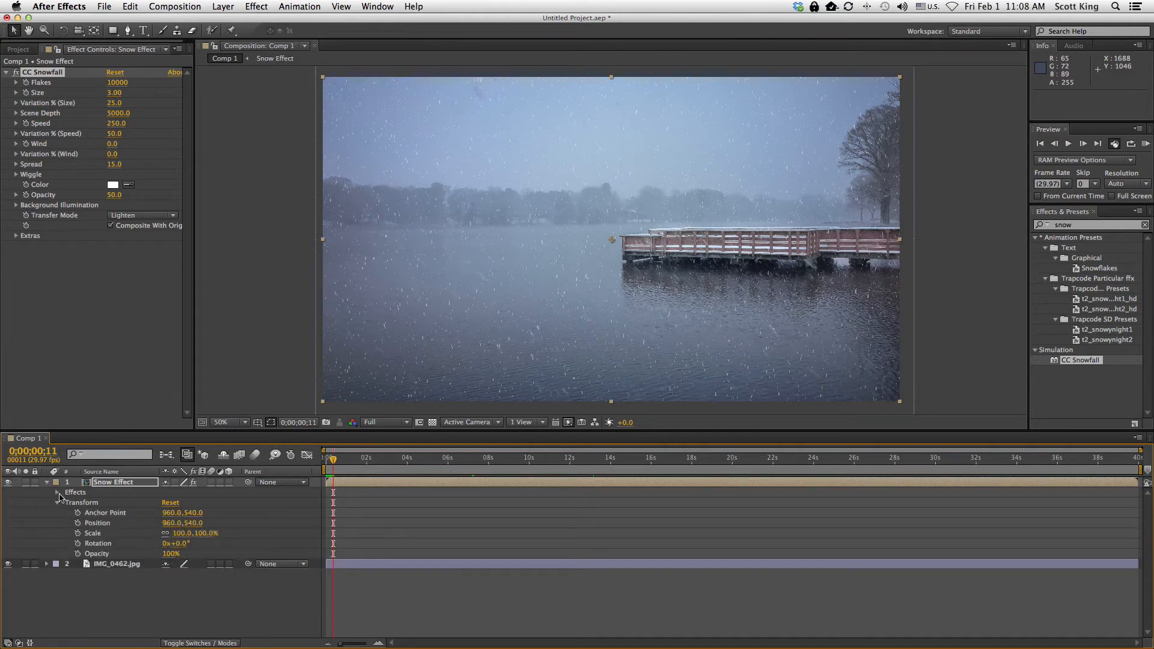
left_click(57, 493)
left_click(67, 504)
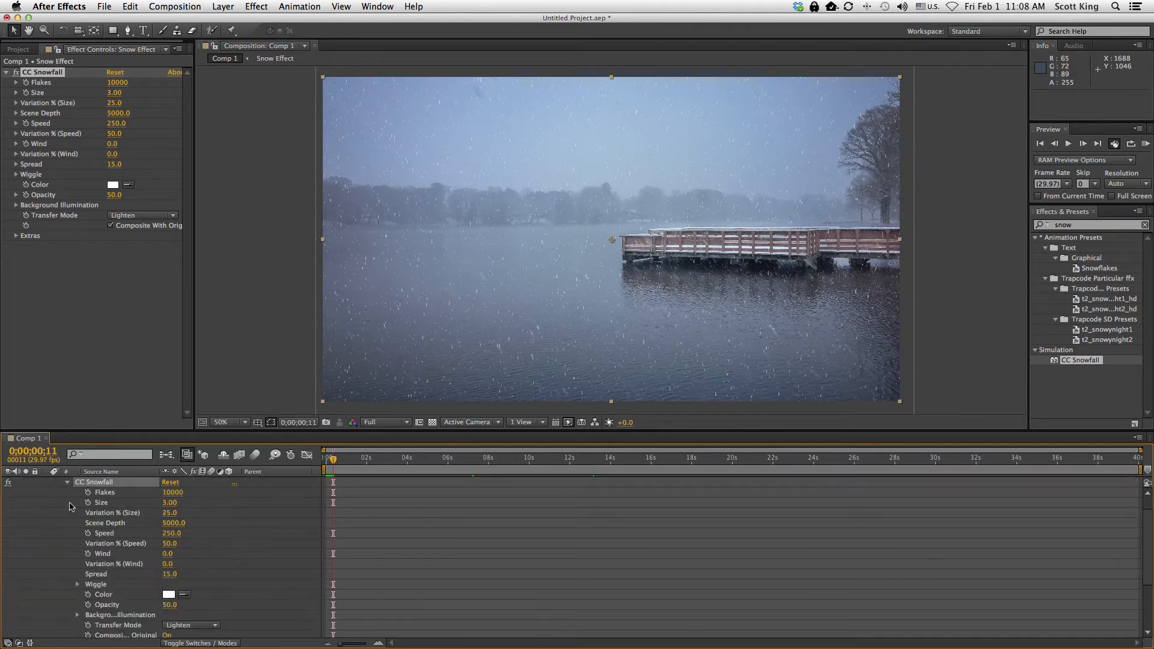
scroll(132, 505, "up", 2)
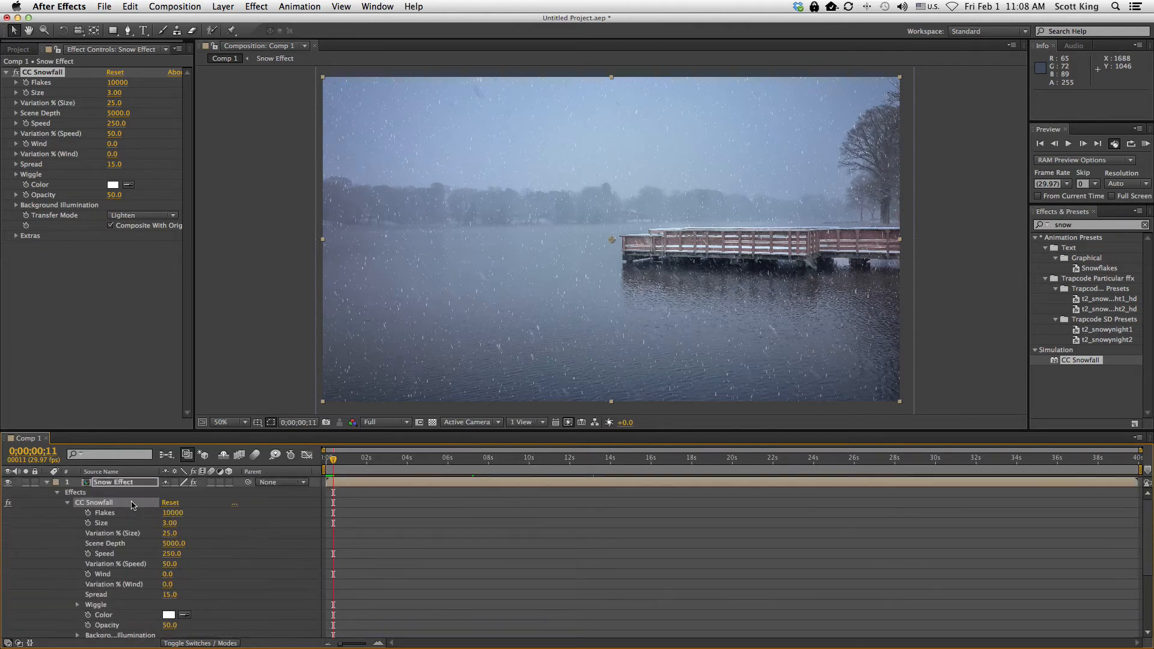
scroll(147, 520, "down", 5)
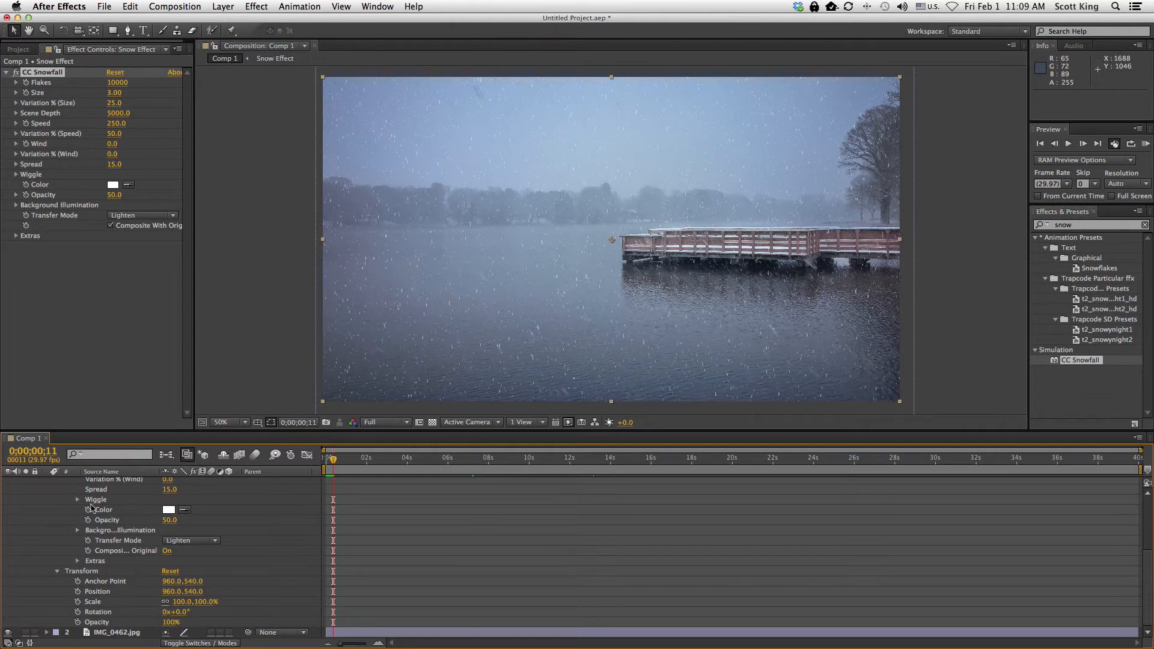
scroll(191, 565, "up", 3)
scroll(132, 532, "up", 3)
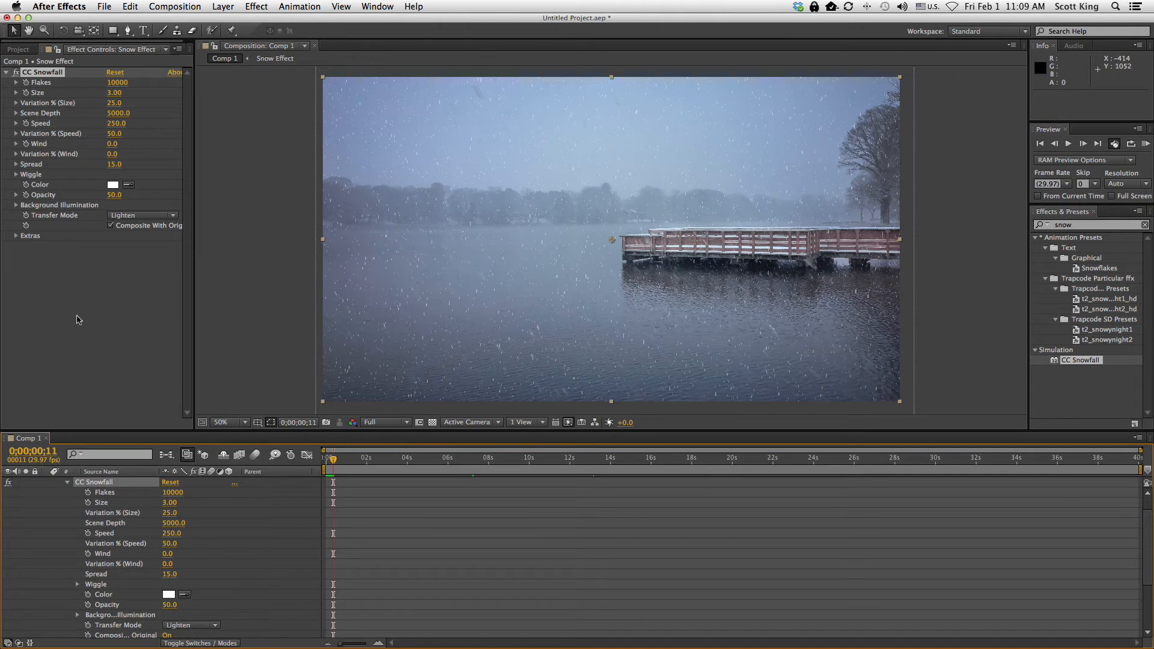
left_click(18, 50)
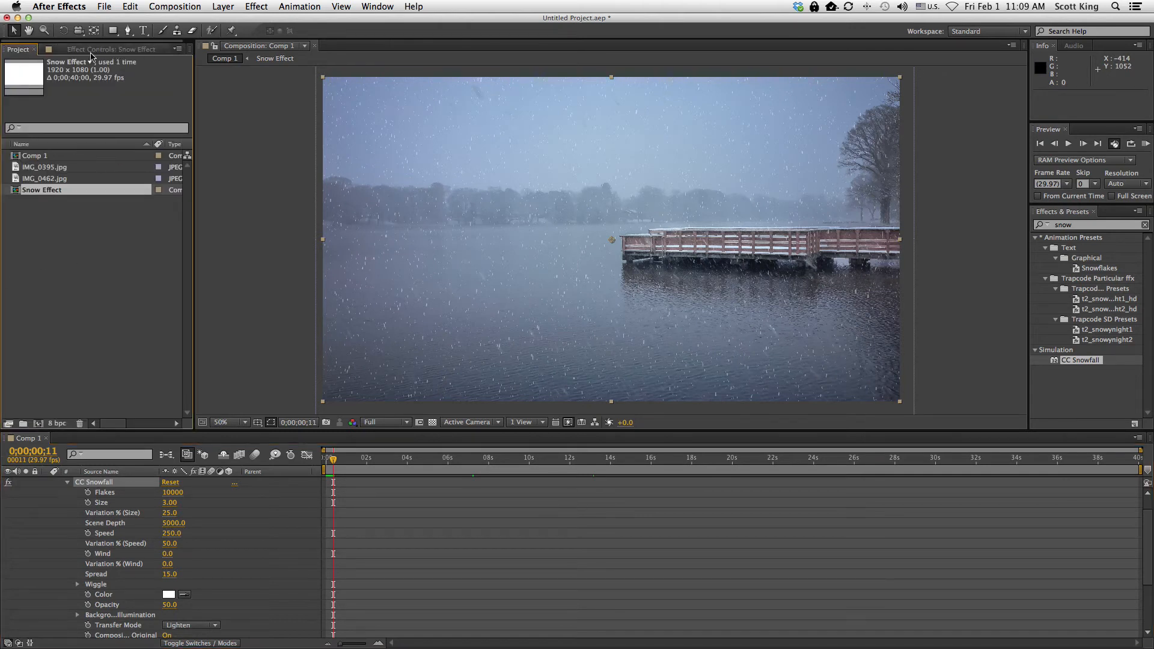
left_click(102, 50)
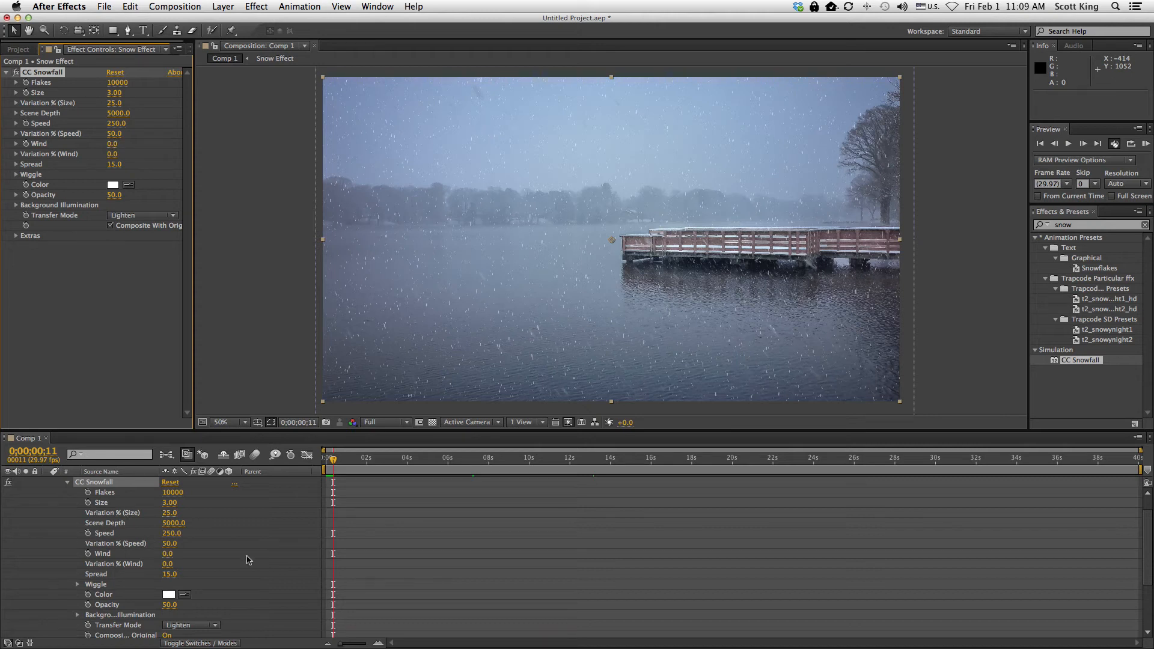
left_click(67, 483)
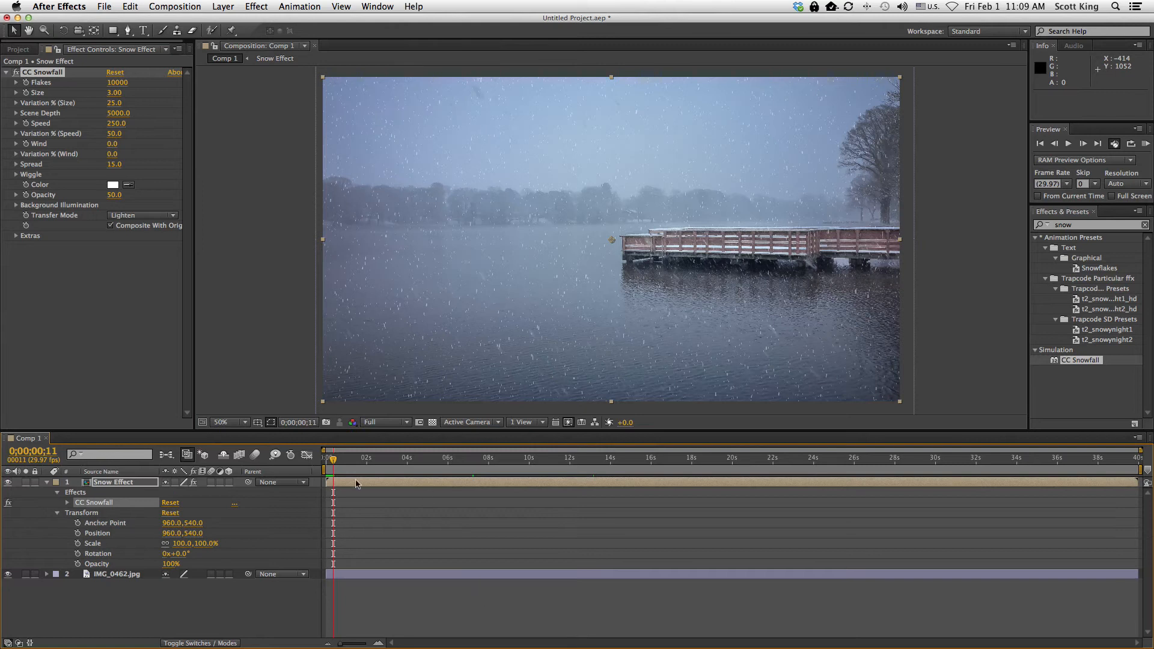
Step: Set the composition's preview resolution to Half
left_click(481, 422)
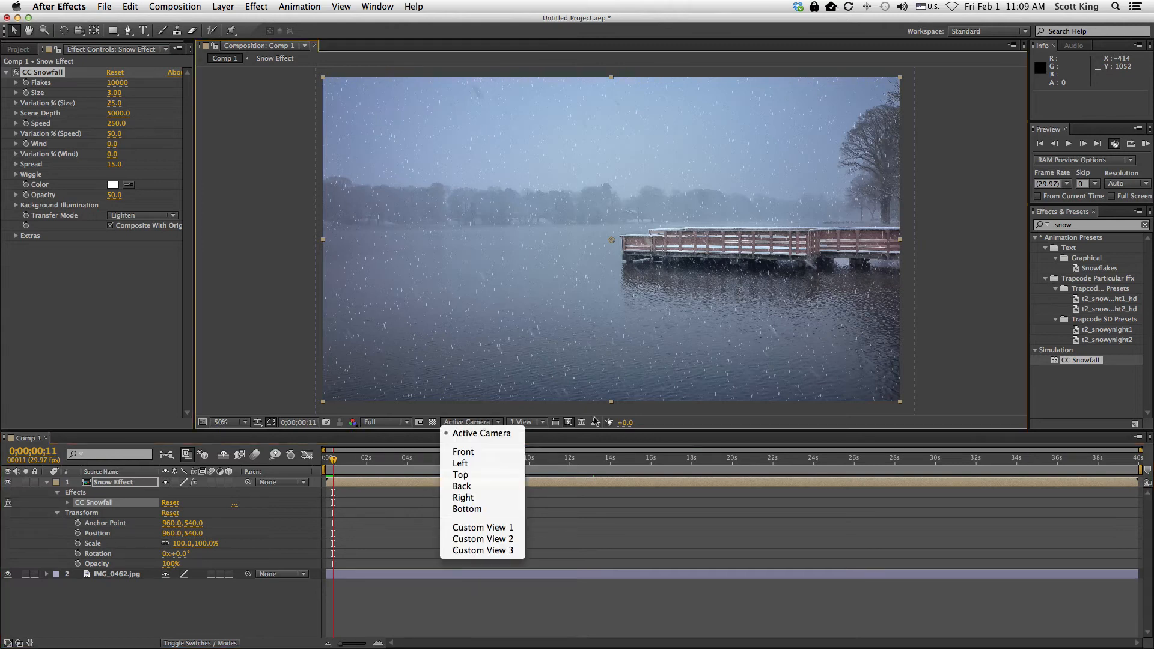
left_click(690, 418)
left_click(388, 423)
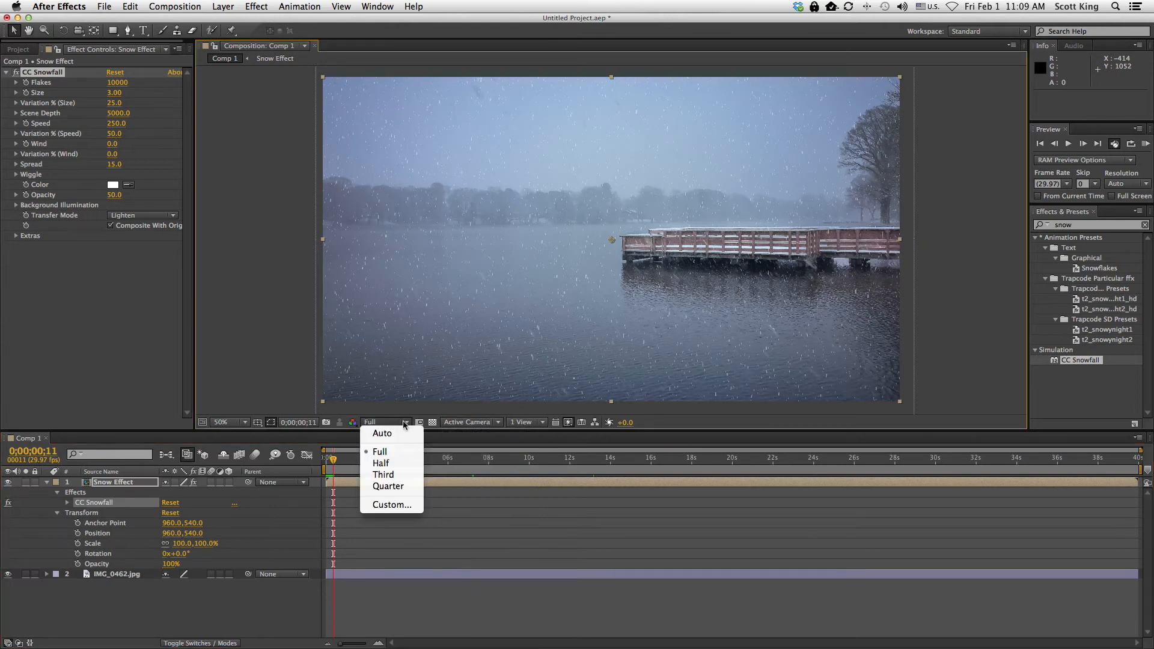
left_click(395, 464)
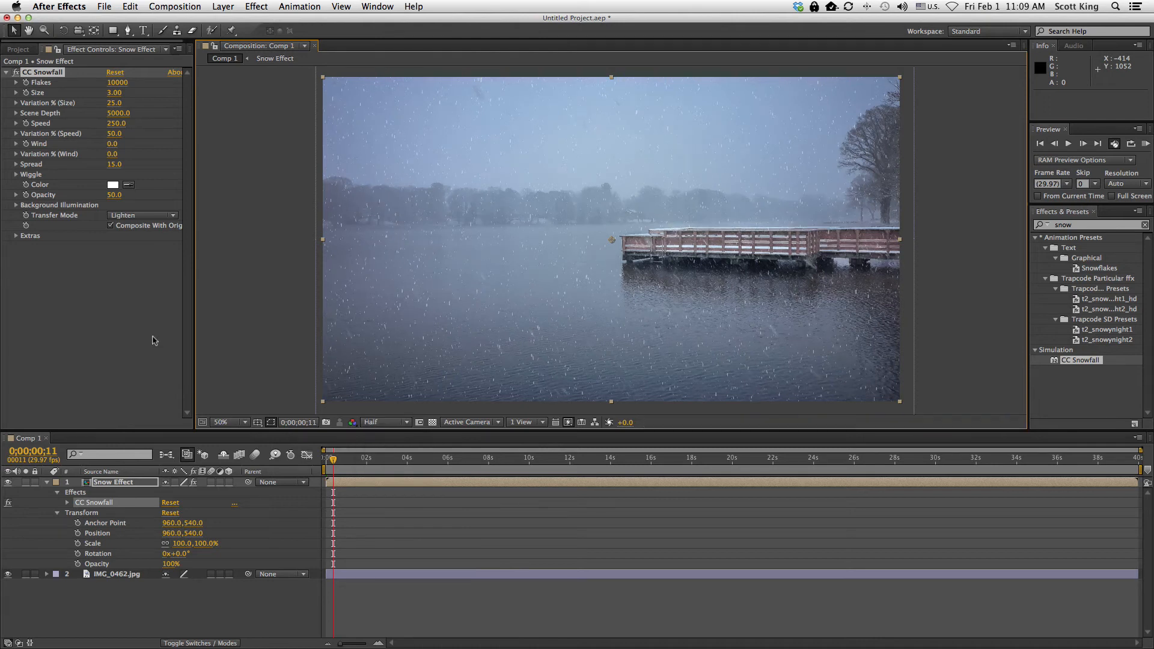
Step: Animate the Scale of IMG_0462.jpg with keyframes from 61% at 0;00;00;00 to 91% at 0;00;10;01
left_click_drag(334, 463, 277, 470)
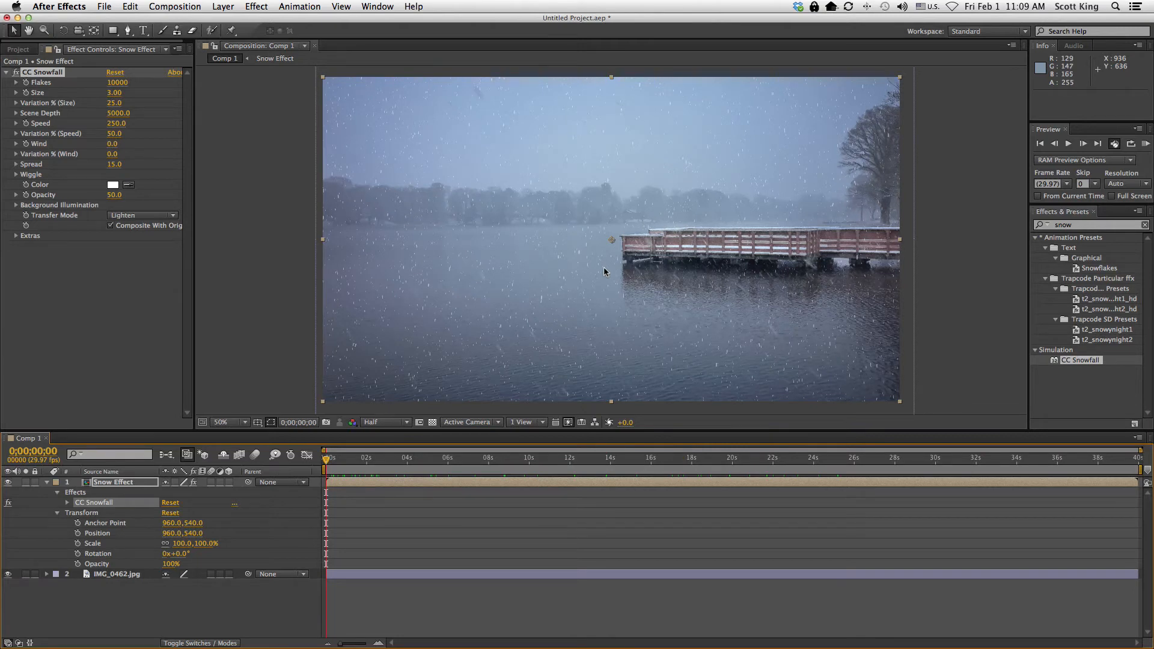
left_click(48, 575)
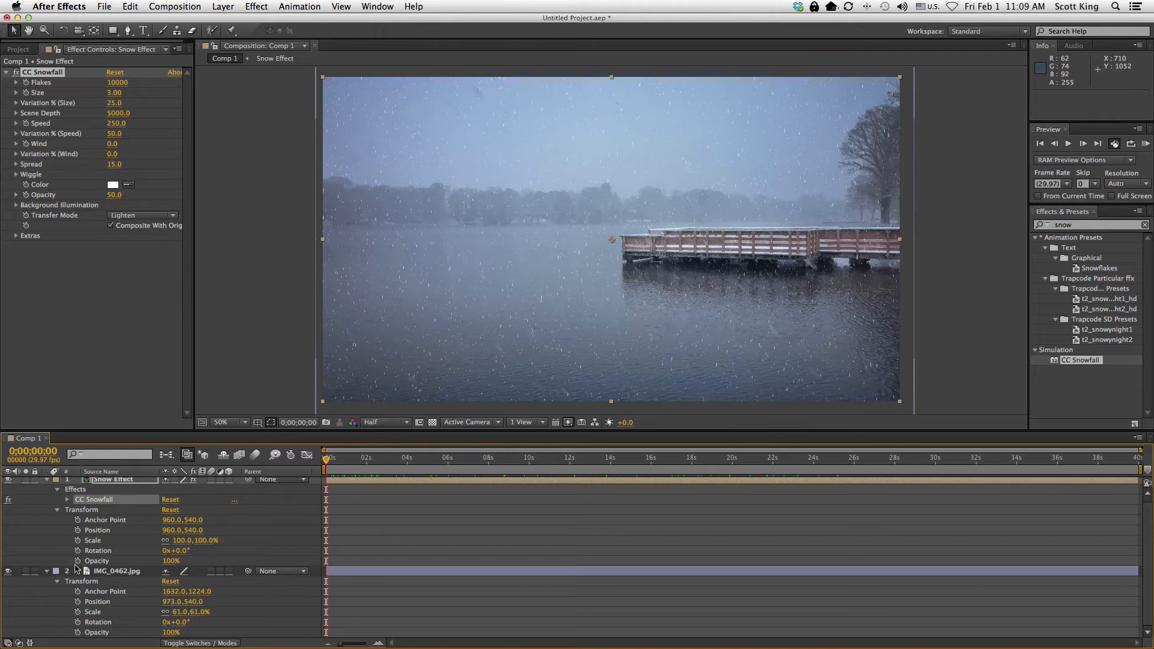
left_click(77, 613)
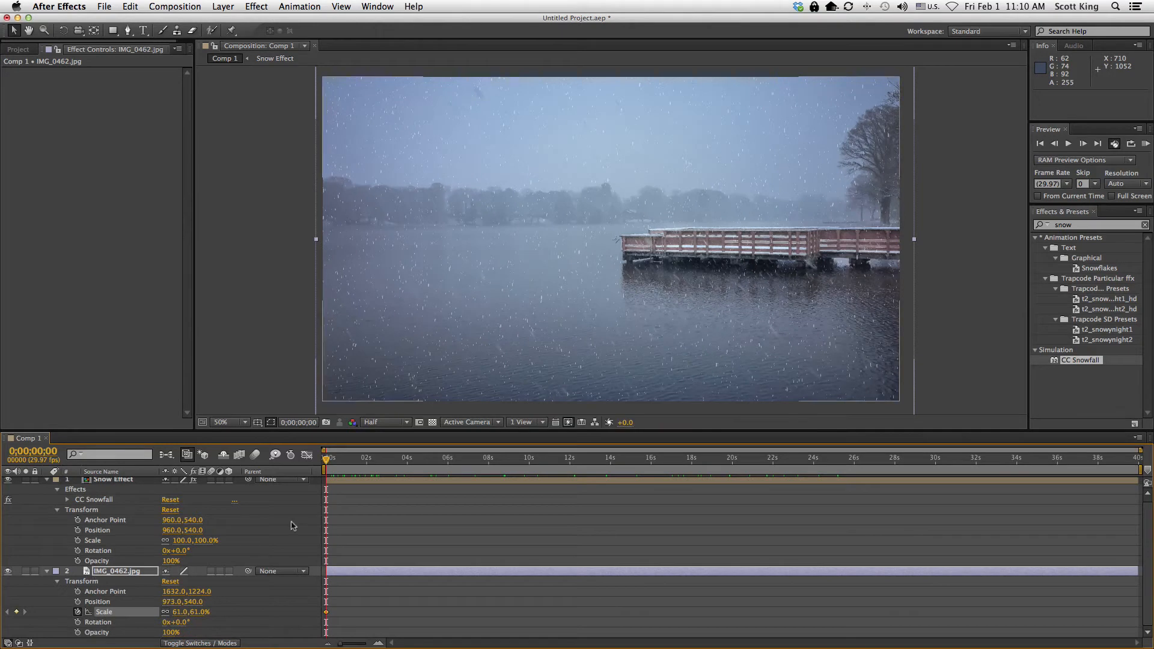
left_click_drag(327, 462, 840, 487)
left_click_drag(646, 466, 528, 473)
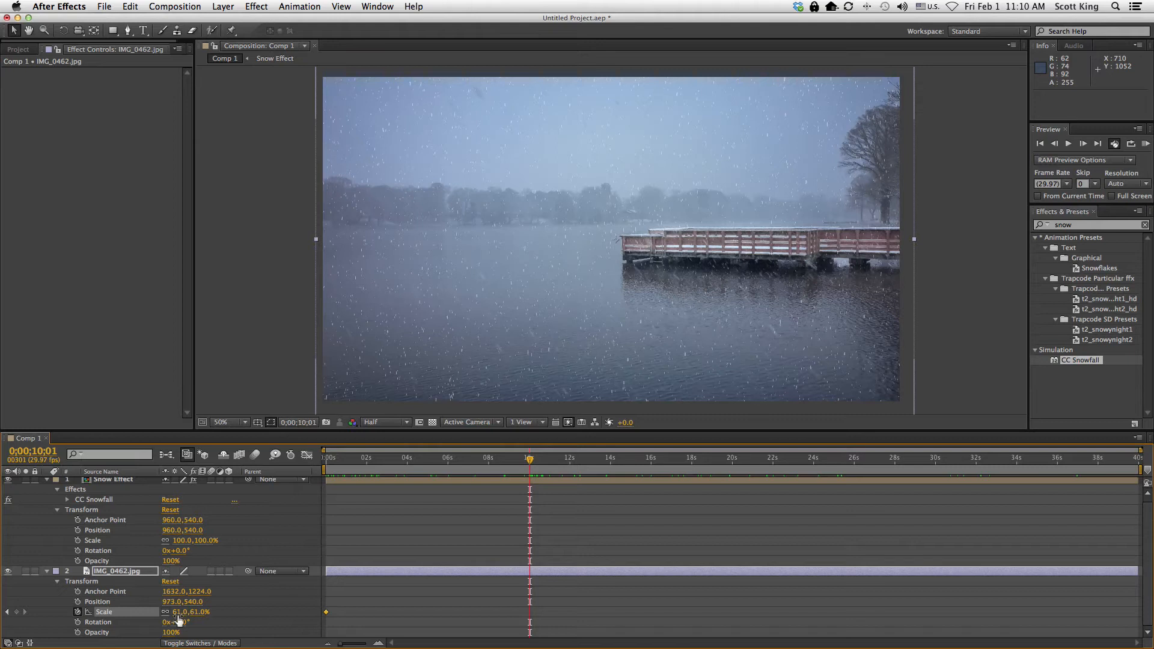
left_click_drag(178, 611, 197, 613)
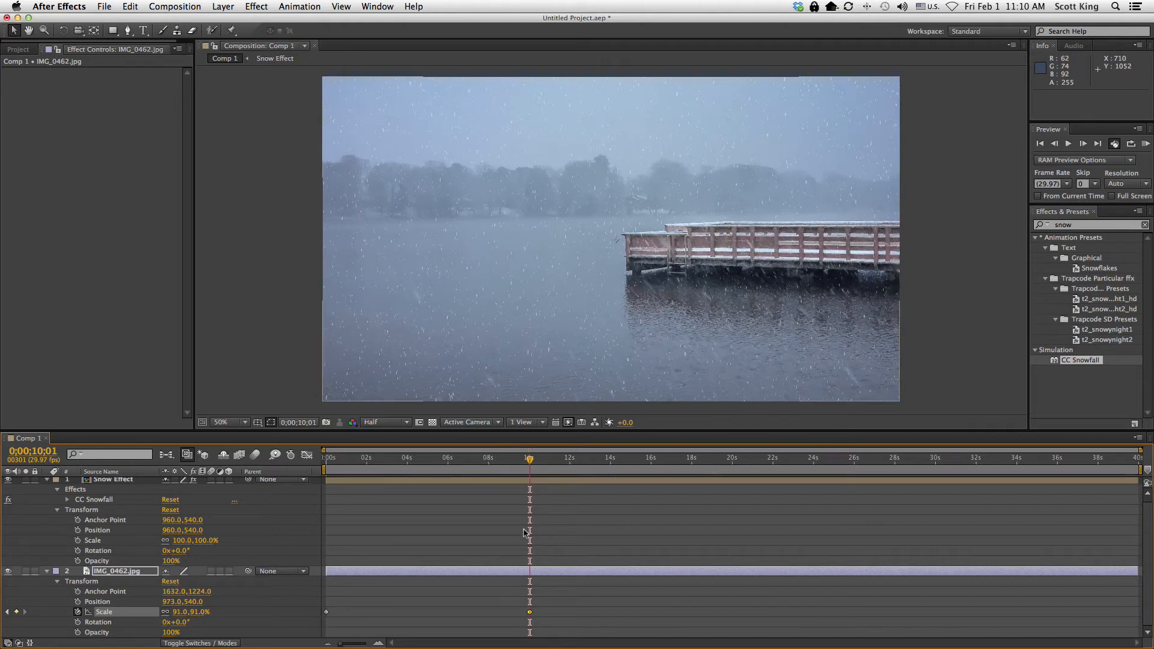
scroll(542, 597, "up", 1)
Step: Animate the Position of IMG_0462.jpg with keyframes from 973, 540 at 0;00;00;00 to 521, 672 at 0;00;10;01
left_click_drag(530, 463, 280, 488)
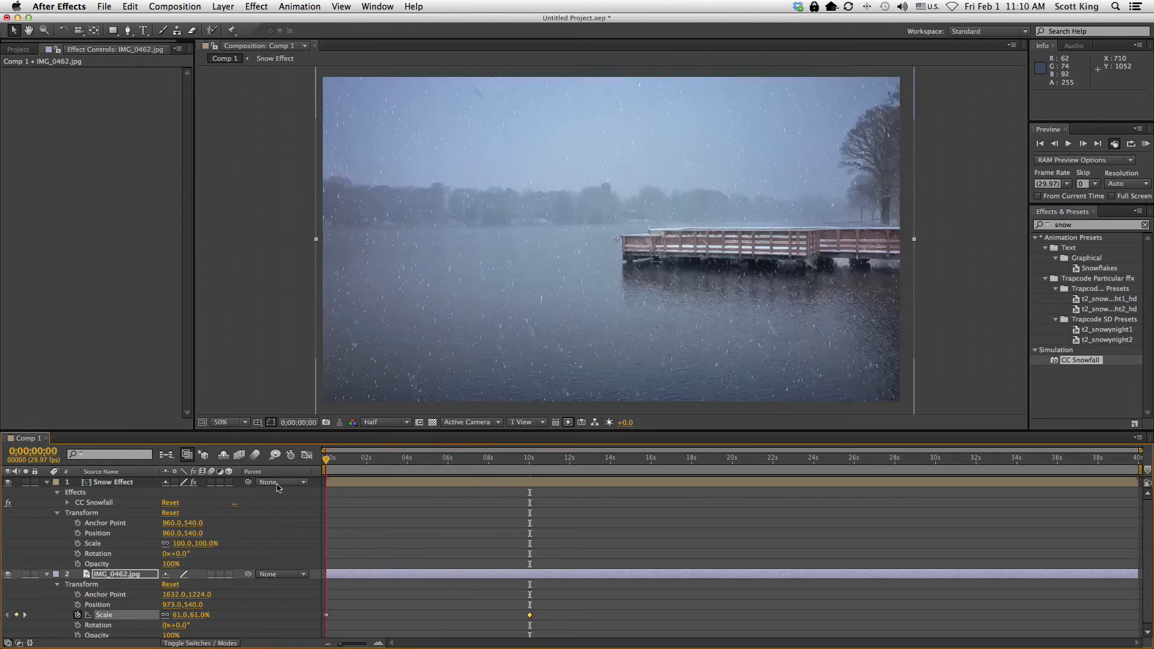
left_click(77, 604)
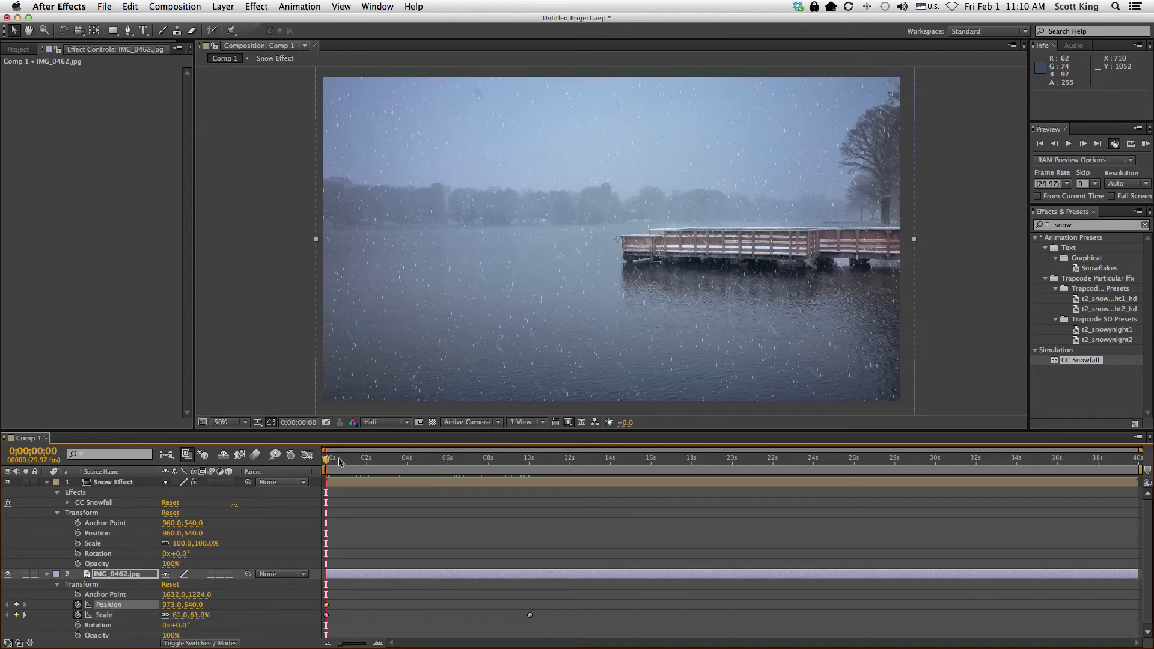
left_click(381, 458)
key("k")
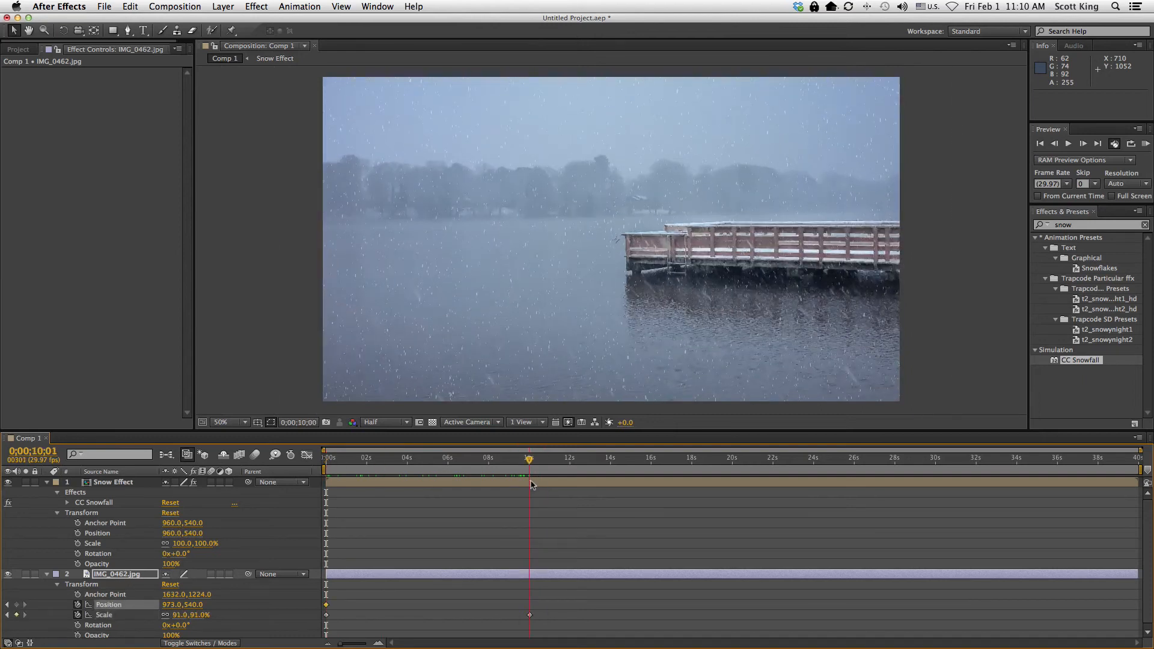
left_click_drag(842, 238, 709, 281)
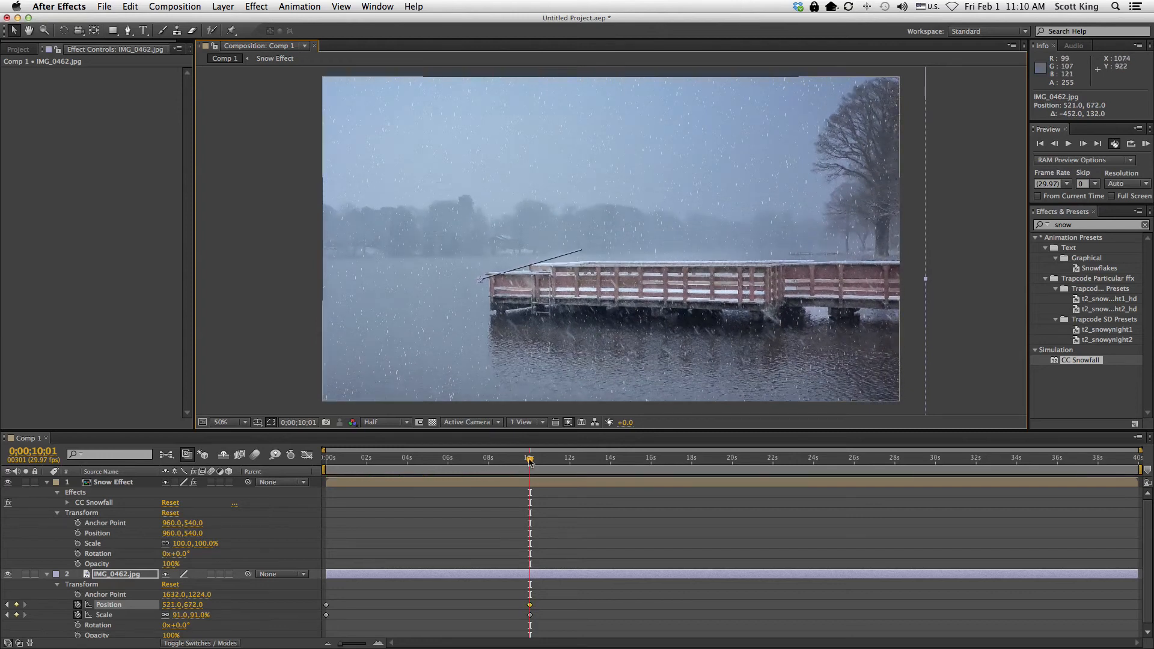
Step: Return to the start of the timeline, then collapse and lock the IMG_0462.jpg layer
left_click_drag(473, 473, 277, 485)
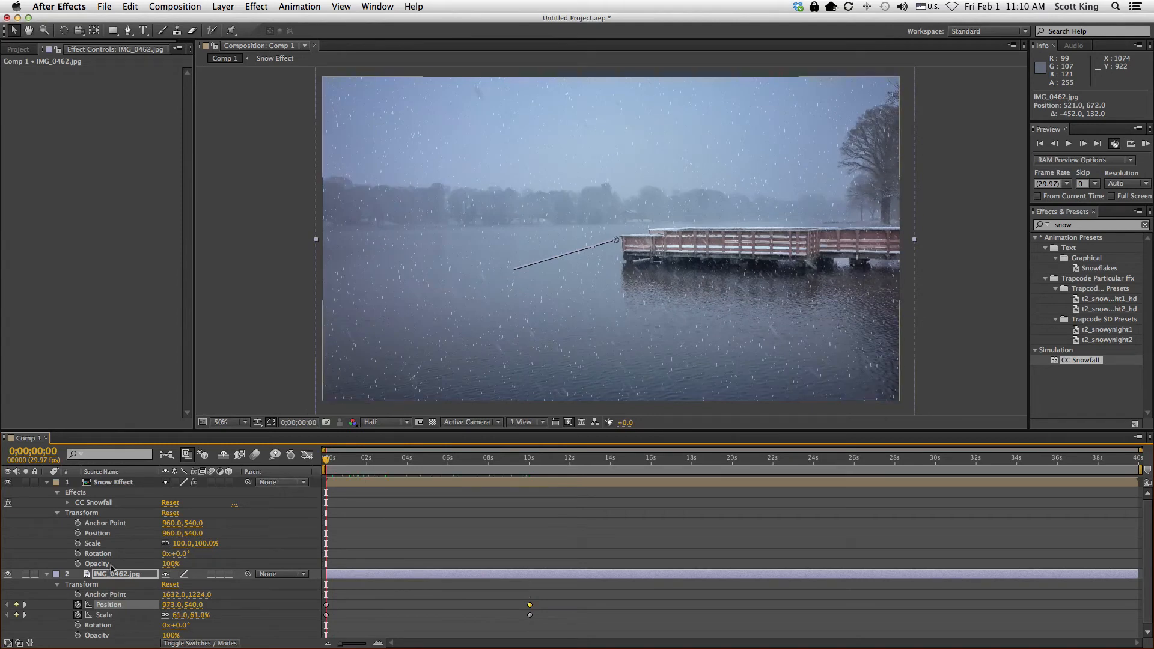
left_click(47, 575)
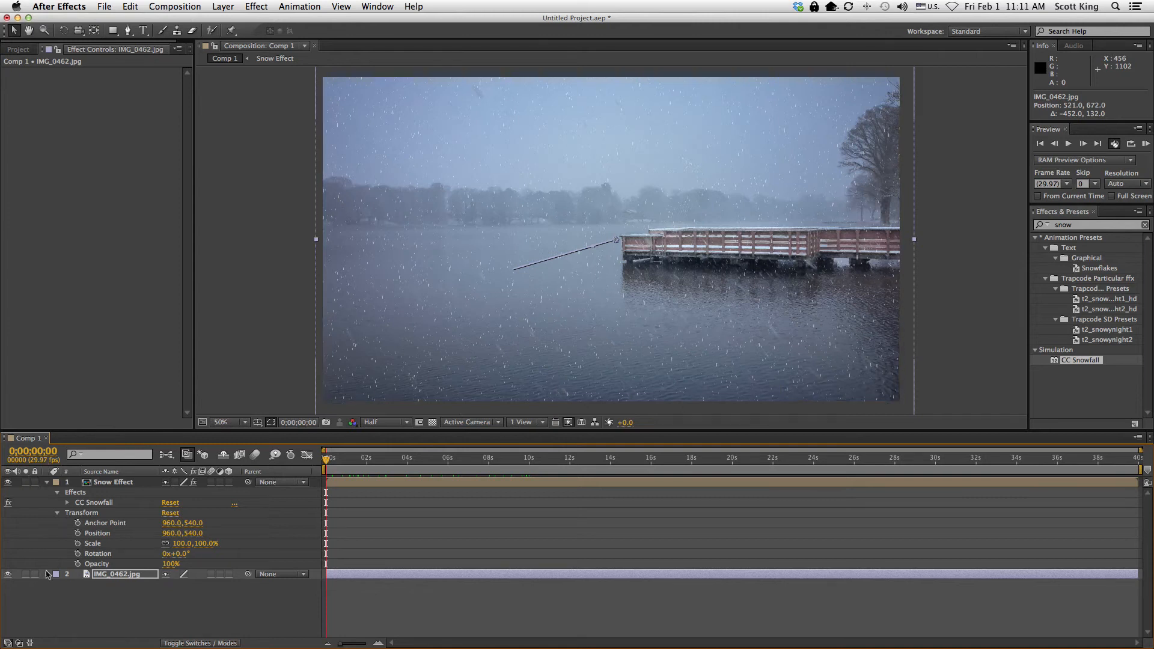
left_click(35, 574)
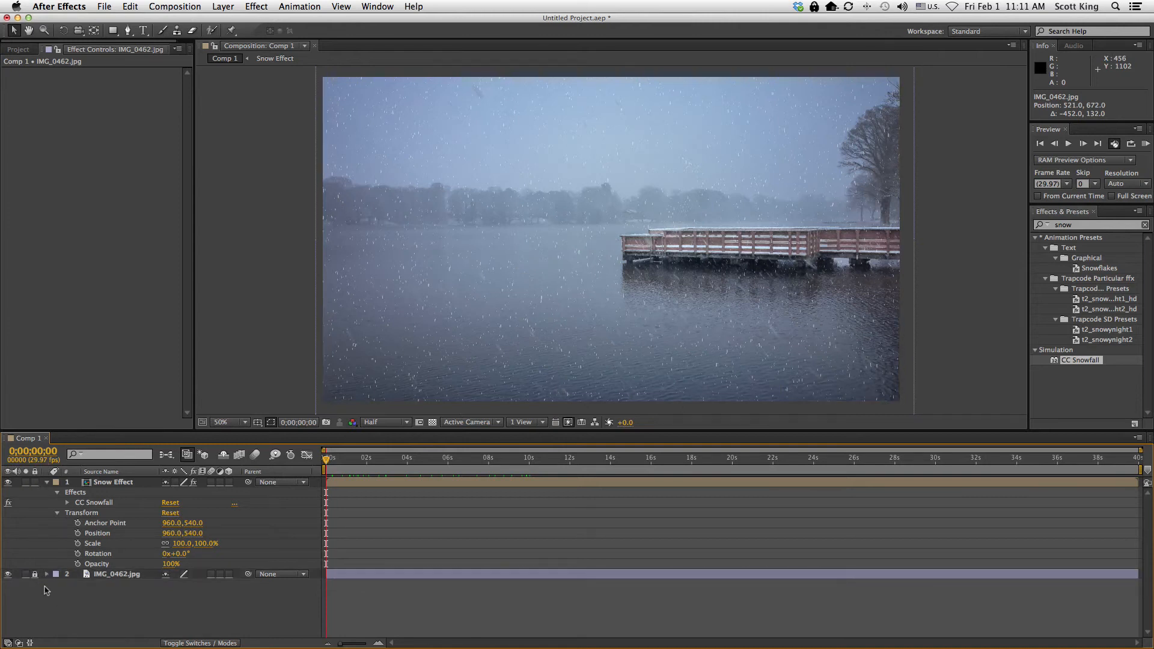
left_click(328, 460)
left_click_drag(349, 458, 298, 457)
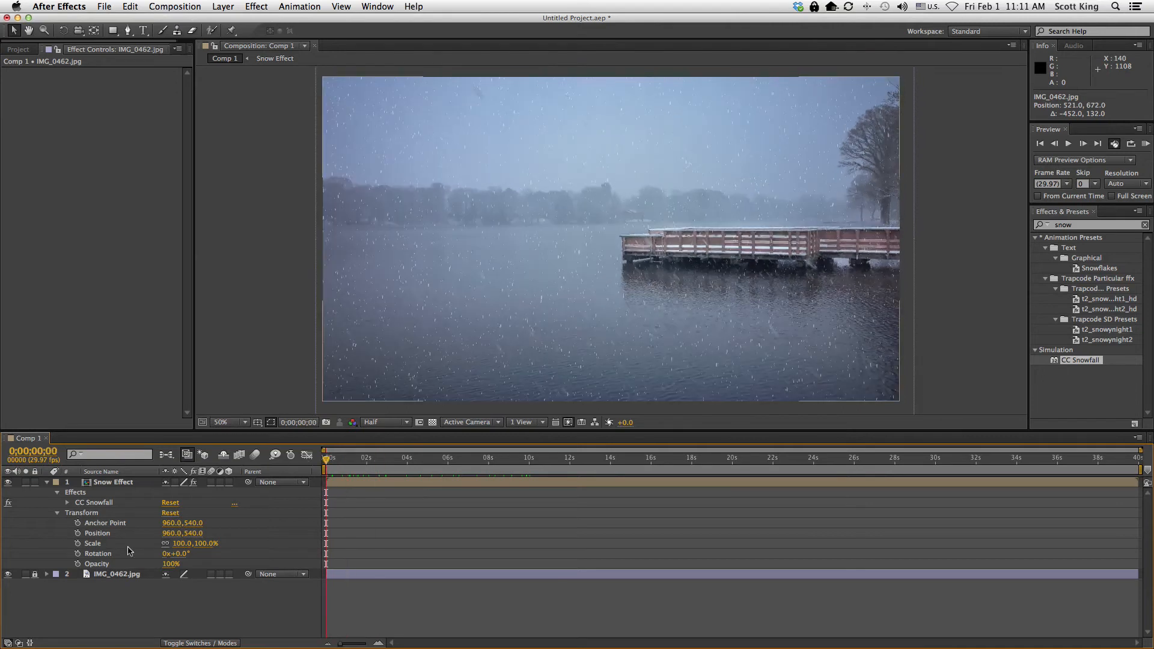
Step: Reduce the Snow Effect layer's CC Snowfall Flakes to 6828 and Size to 1.91
left_click(112, 483)
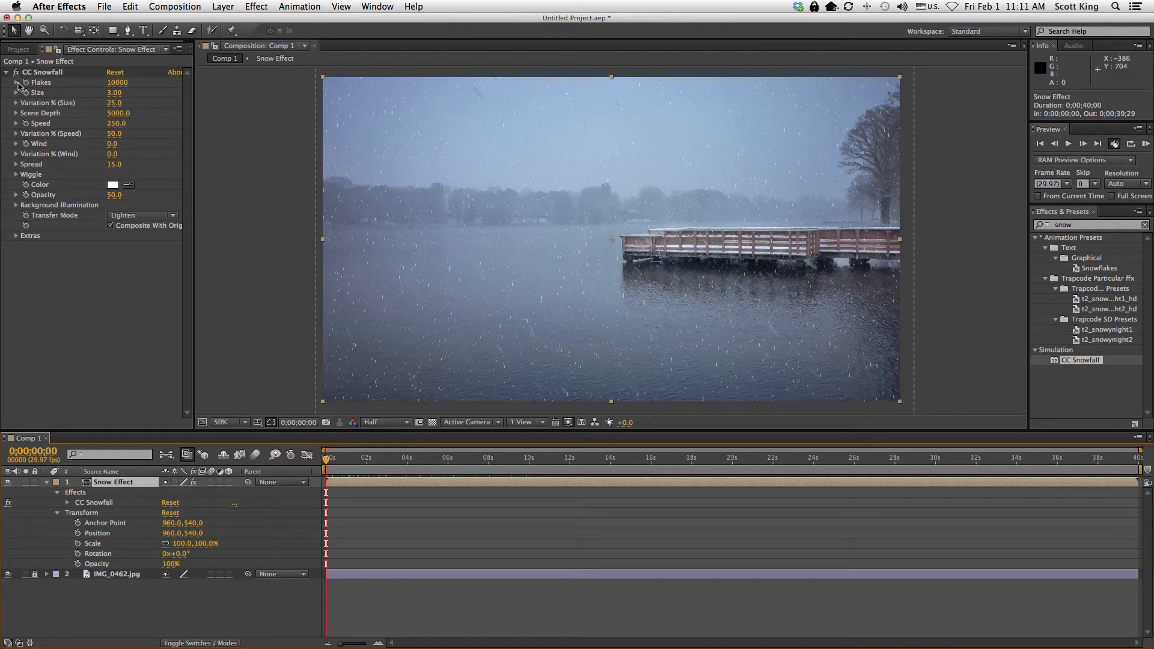
left_click(16, 83)
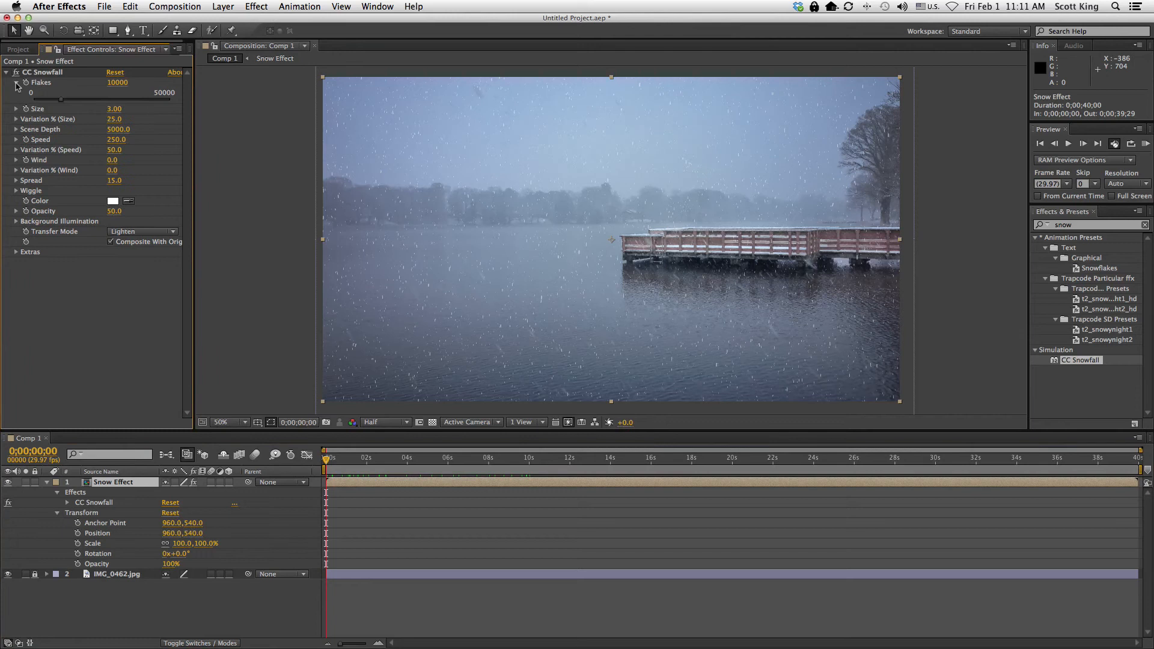
left_click_drag(57, 101, 1, 107)
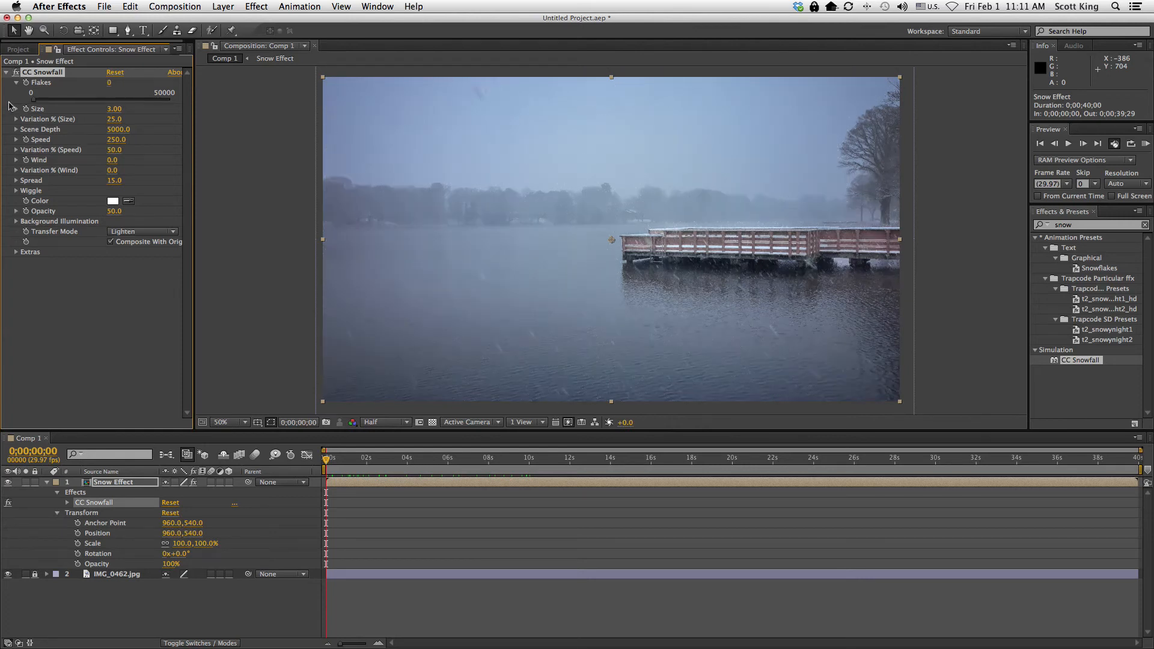
left_click_drag(35, 107, 51, 110)
left_click_drag(52, 109, 53, 110)
left_click(16, 109)
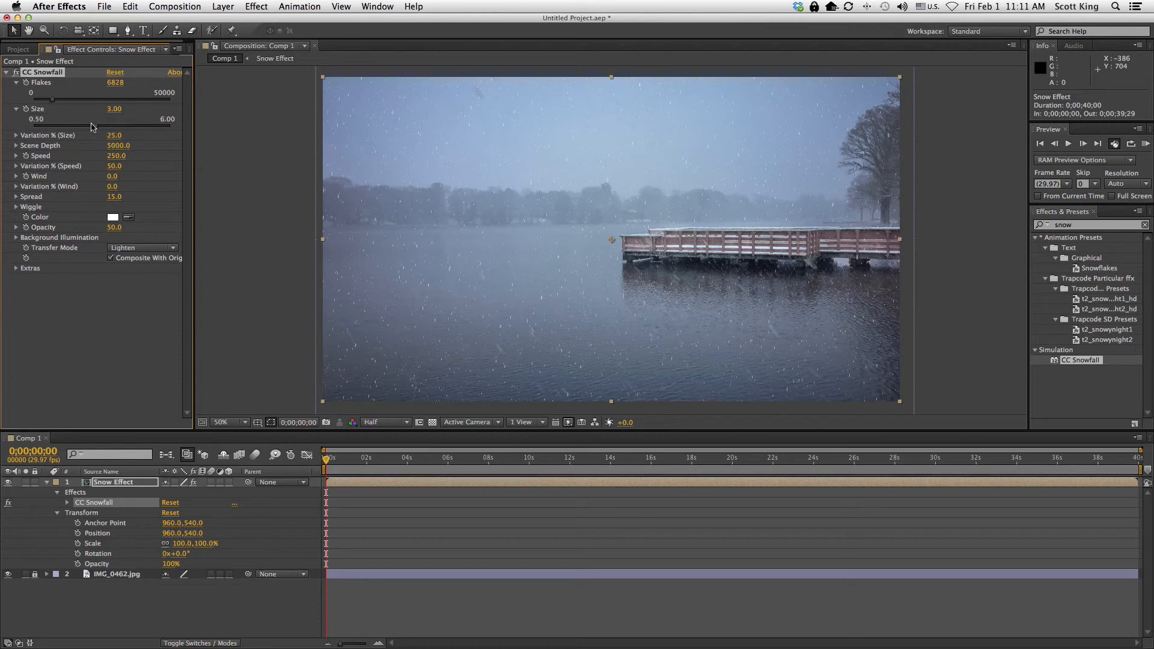
mouse_move(94, 129)
left_mouse_down()
mouse_move(12, 129)
mouse_move(233, 154)
mouse_move(161, 131)
mouse_move(78, 131)
left_mouse_up()
Step: Try the extremes of CC Snowfall's Variation % (Size) and settle on 51.1
left_click(15, 137)
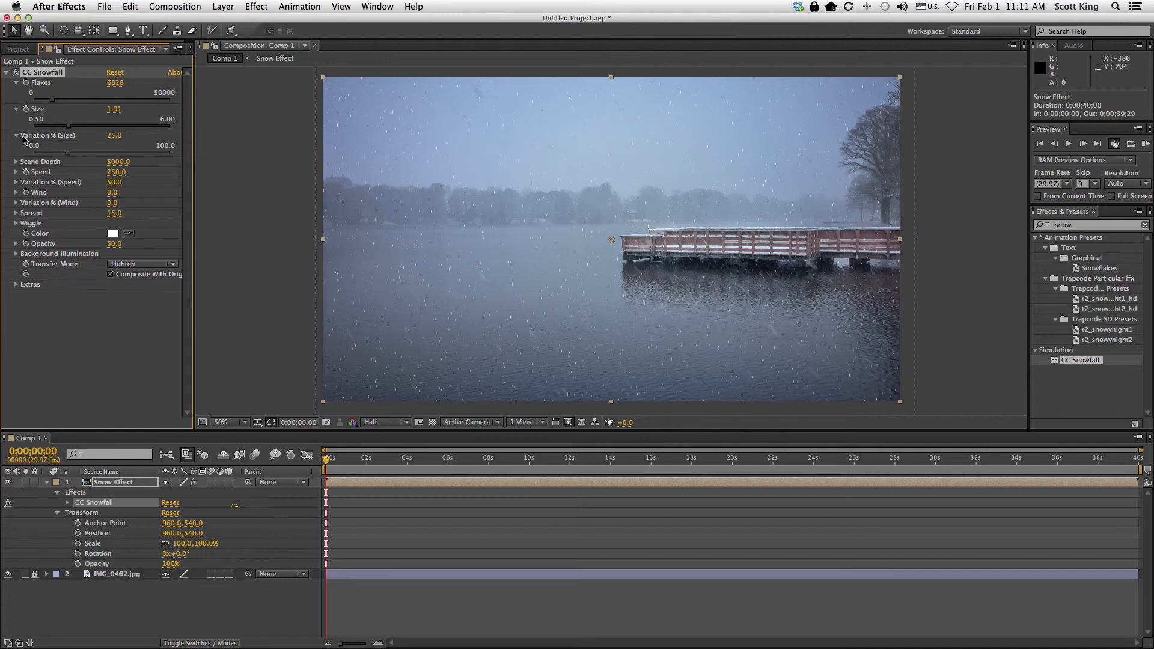
left_click_drag(67, 155, 2, 161)
left_click_drag(37, 152, 217, 160)
left_click_drag(170, 152, 112, 154)
left_click_drag(103, 155, 104, 154)
Step: Animate CC Snowfall's Speed with keyframes from 250 at 0;00;00;00 to 303.5 at 0;00;10;00
left_click(16, 161)
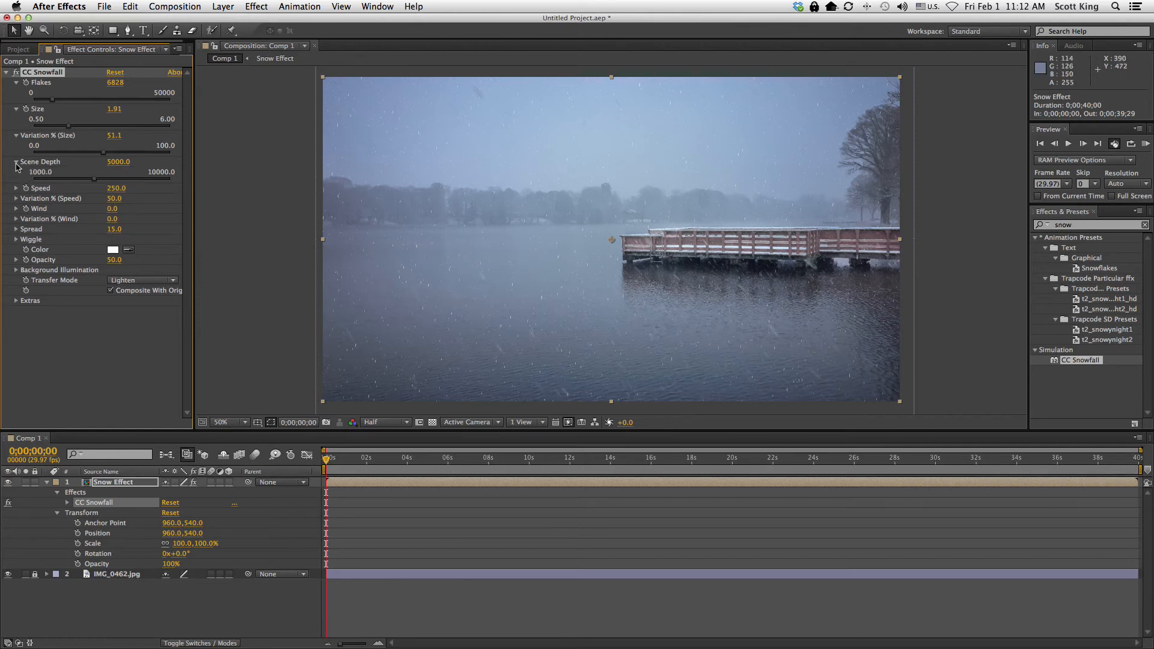
left_click(17, 162)
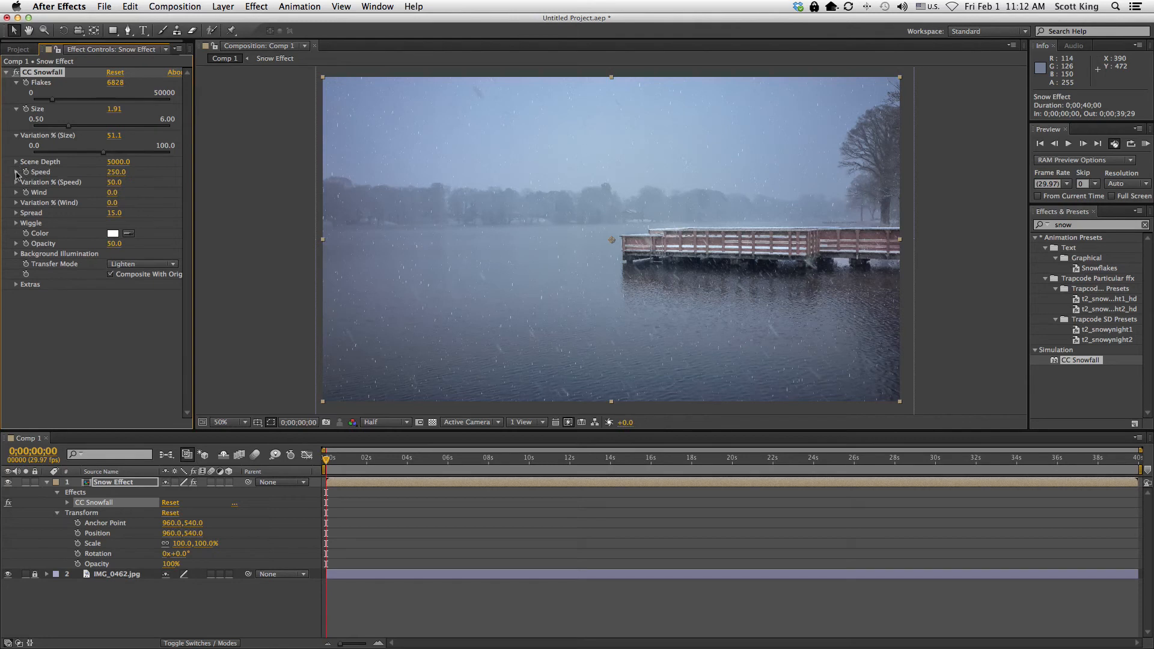
left_click(16, 172)
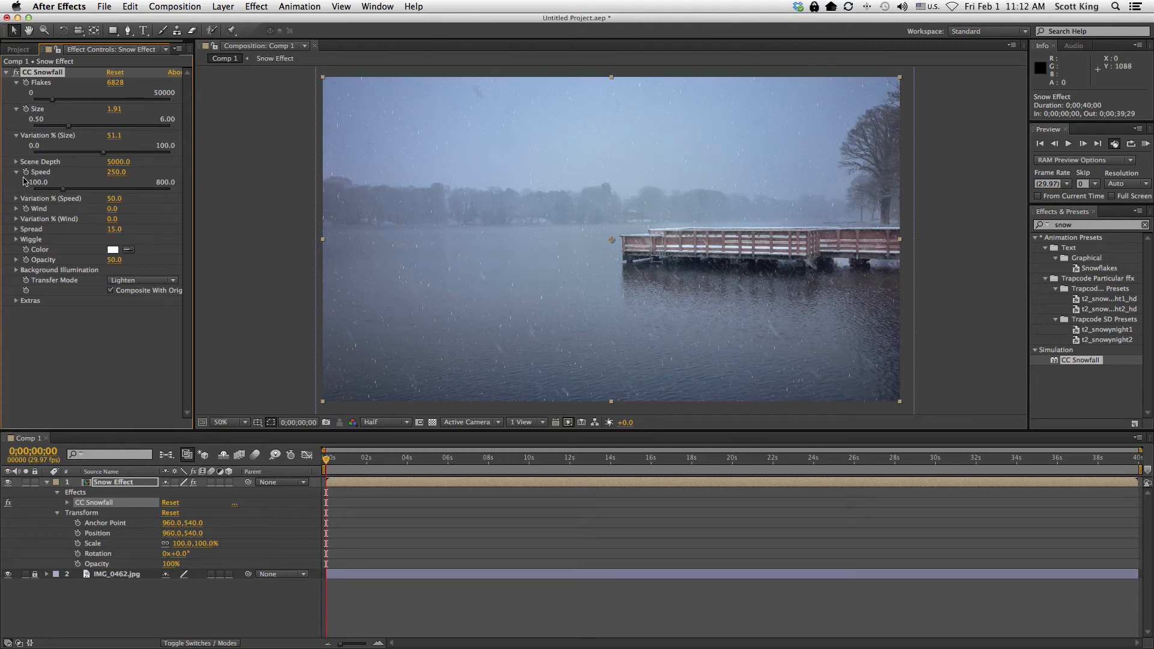
left_click_drag(328, 460, 531, 470)
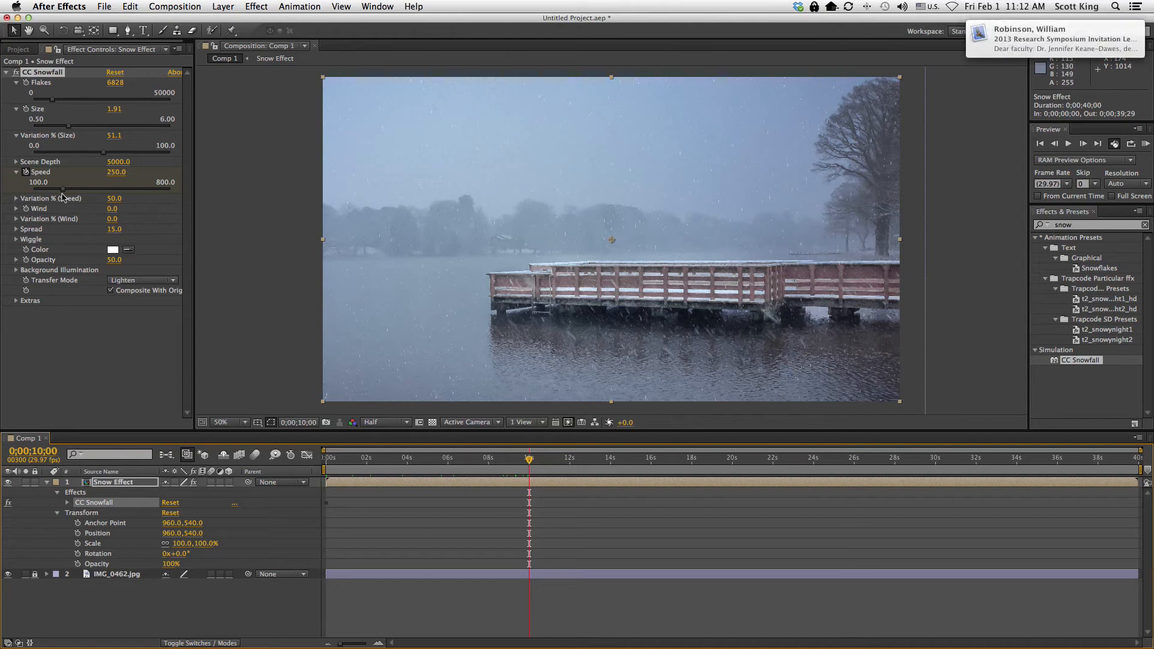
left_click_drag(63, 190, 67, 192)
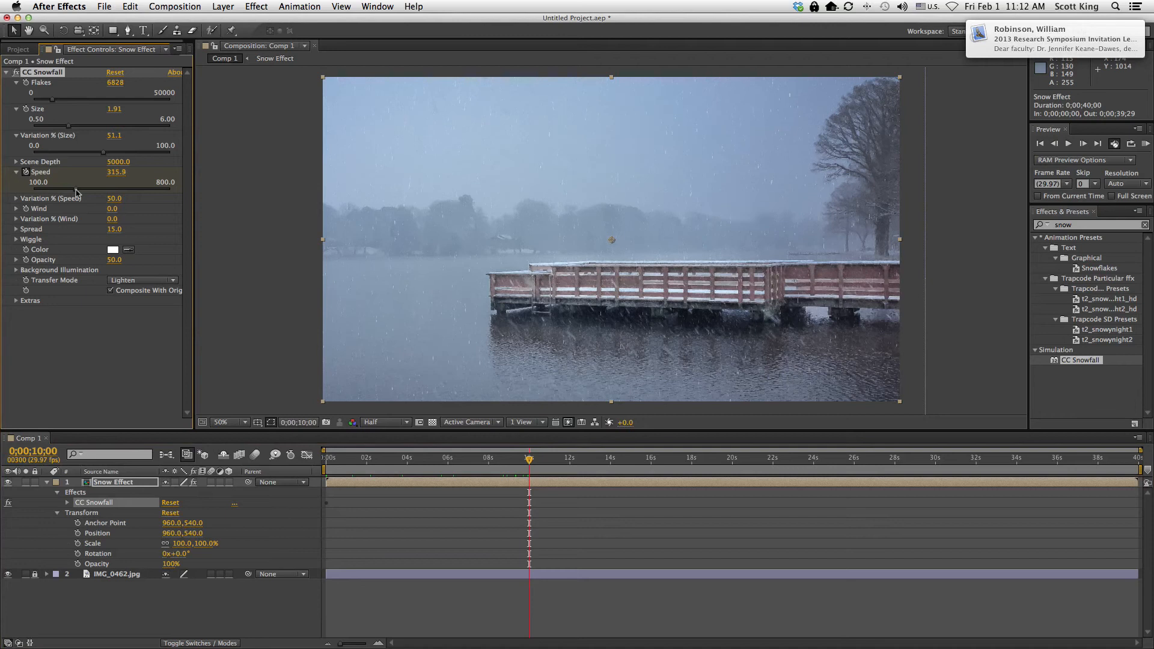
left_click_drag(74, 191, 73, 191)
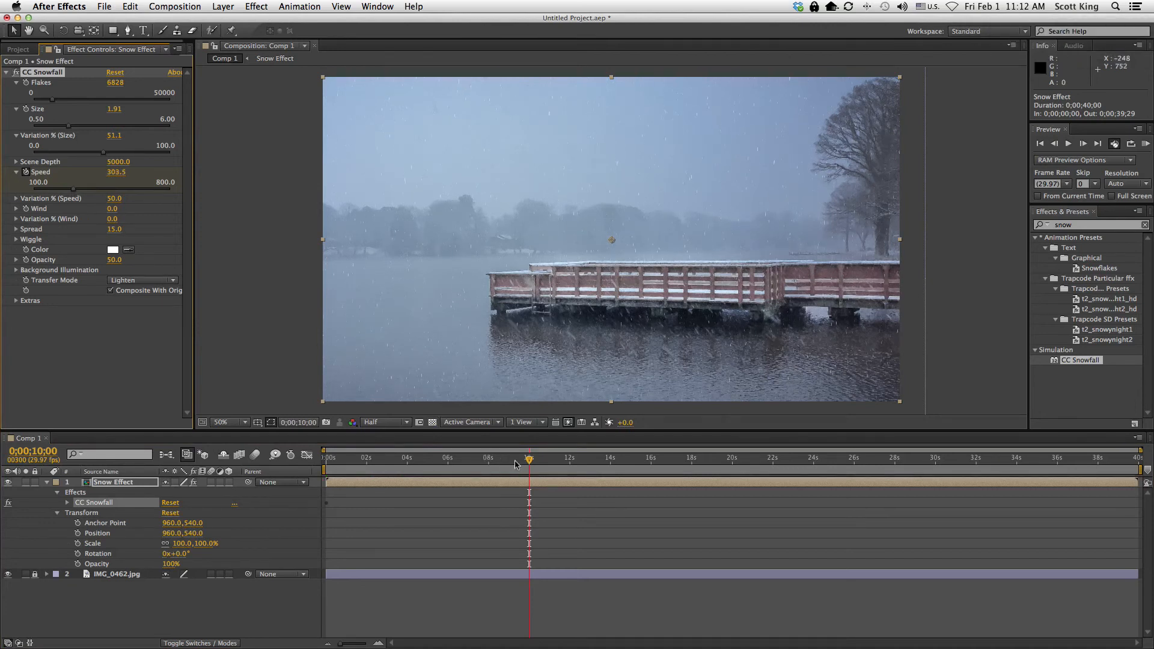
Step: Scrub back through the first ten seconds to review the snow's motion and return to the start of the timeline
left_click(492, 460)
left_click_drag(492, 462, 354, 461)
key("space")
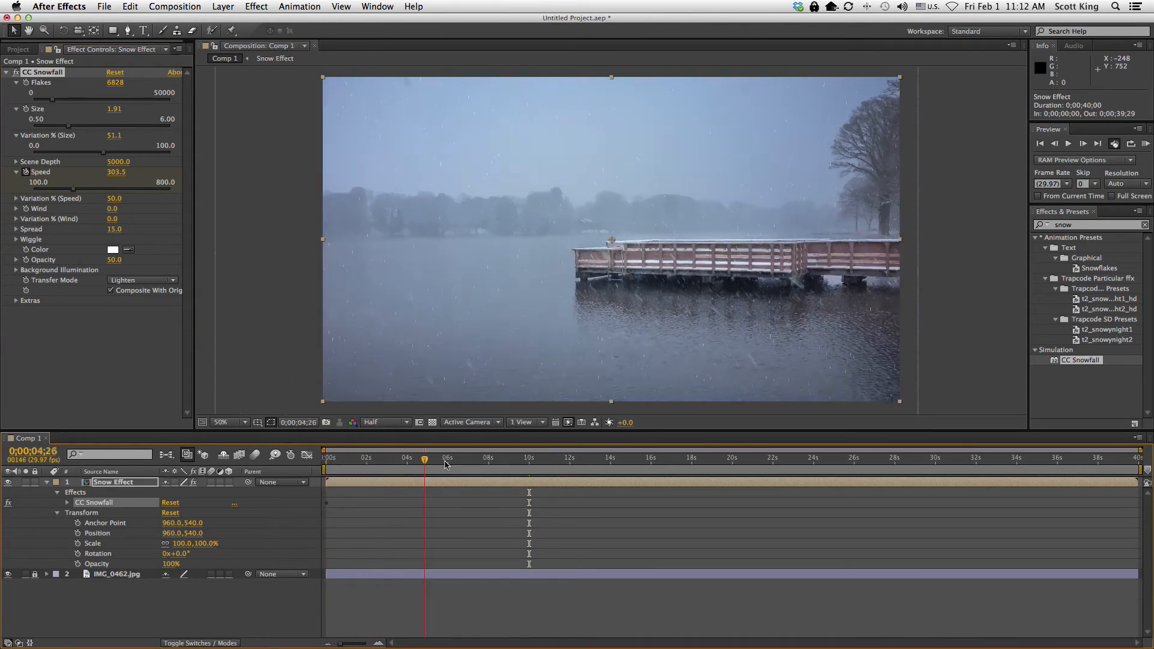
left_click(319, 458)
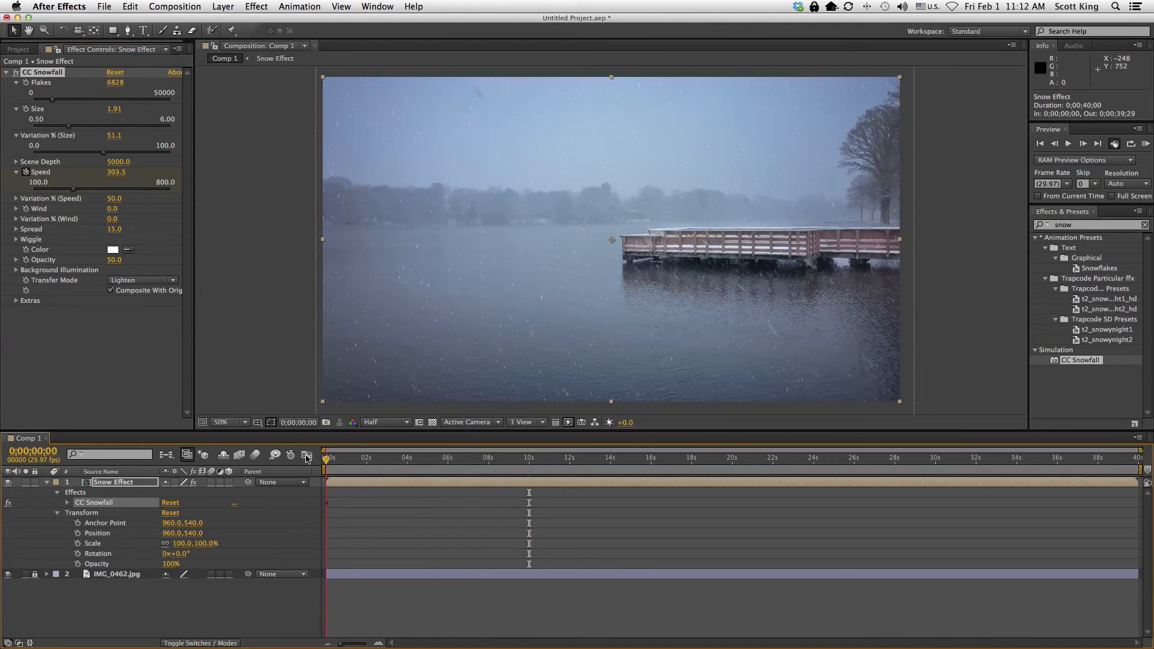
Step: Collapse CC Snowfall's expanded Speed, Variation % (Size), Size and Flakes parameters
left_click(15, 162)
left_click(15, 189)
left_click(15, 162)
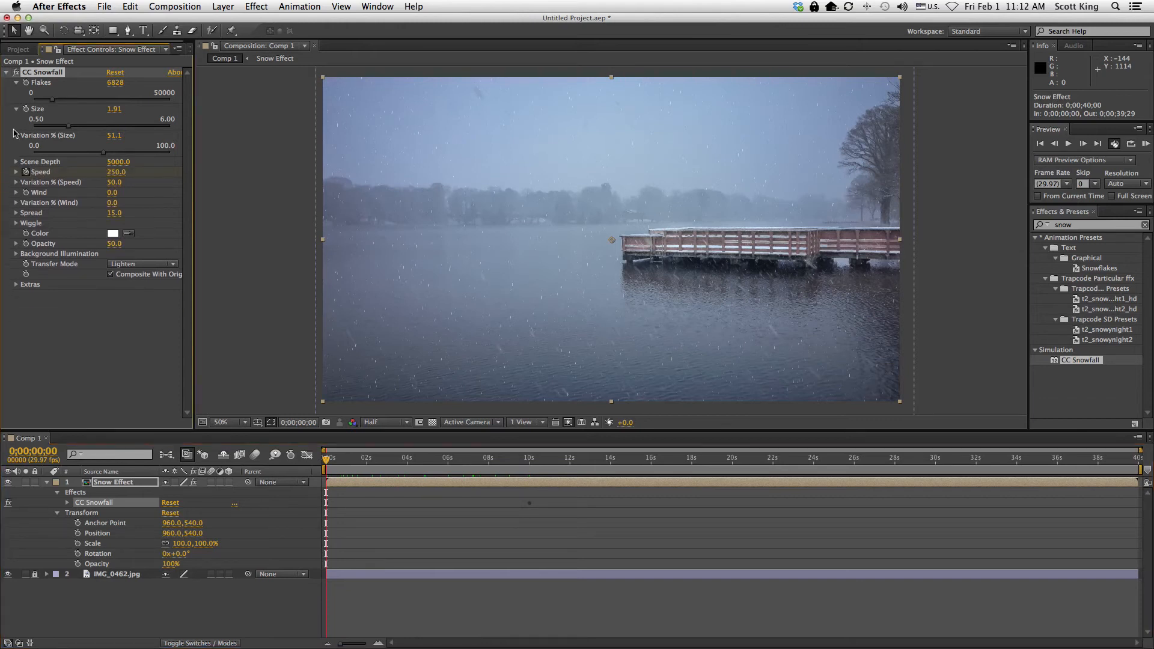
left_click(16, 135)
left_click(16, 108)
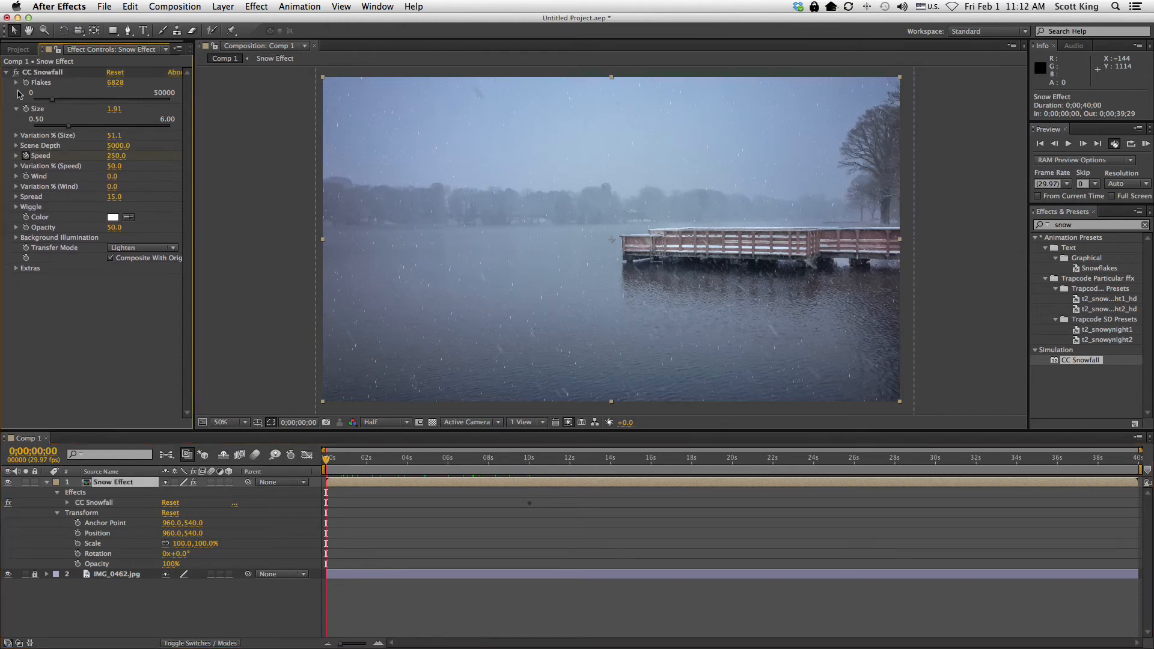
left_click(15, 82)
left_click(16, 93)
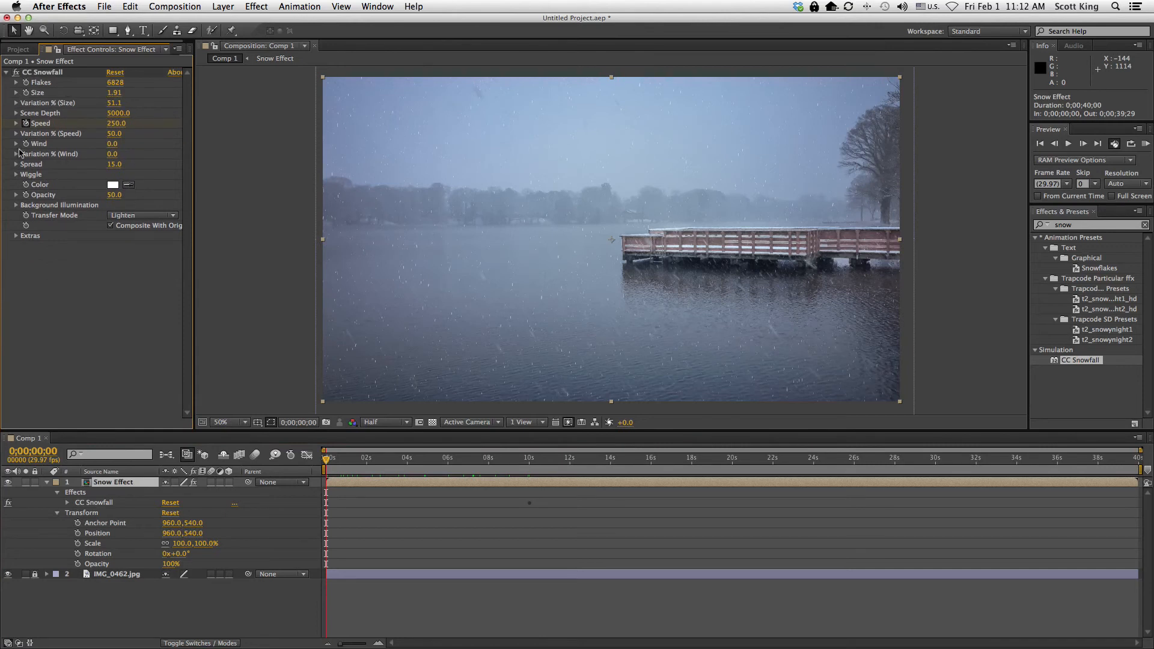
Step: Examine CC Snowfall's Wind, Spread, Wiggle and Extras settings and the Trapcode snow presets found in the effects search
left_click(16, 144)
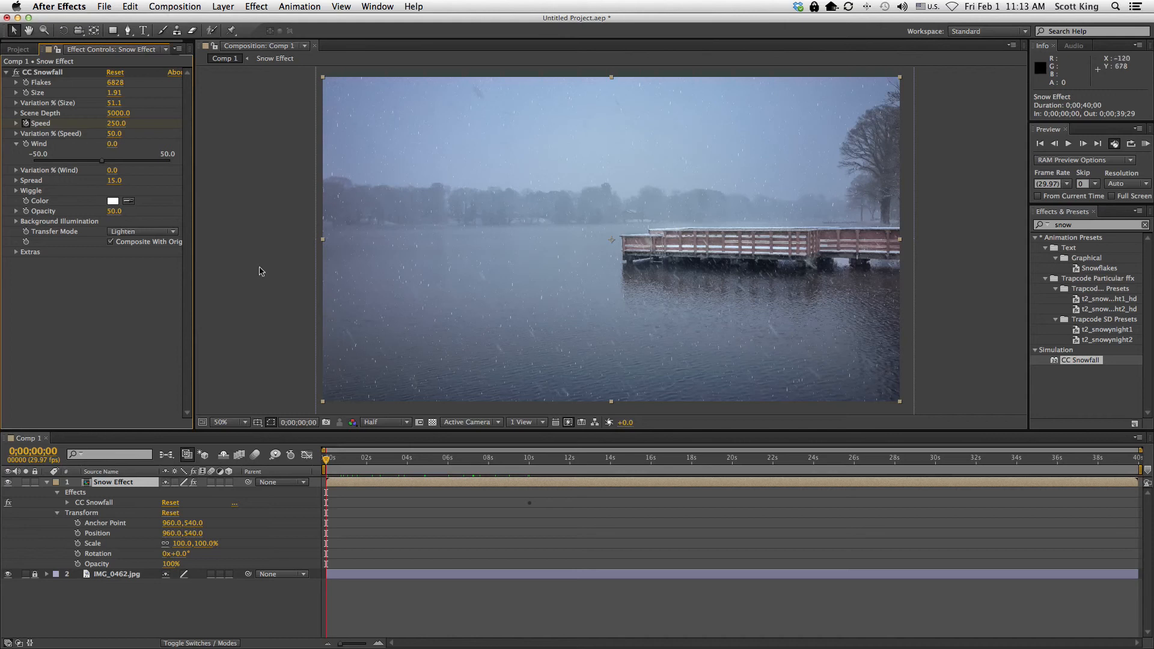
left_click(16, 145)
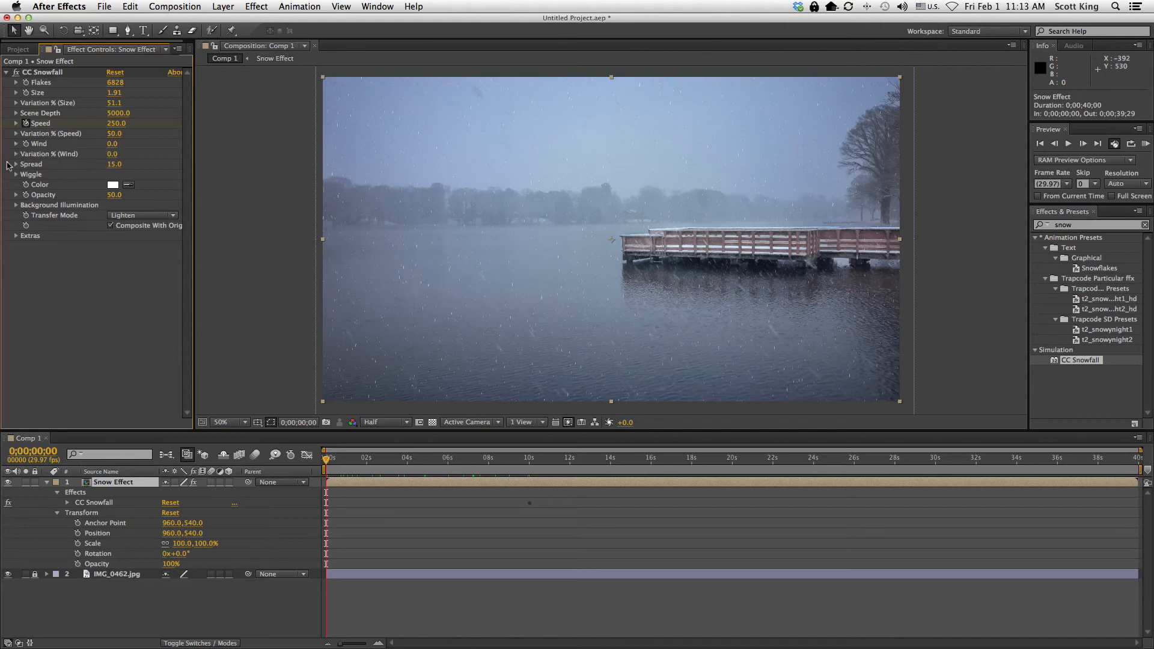
left_click(16, 164)
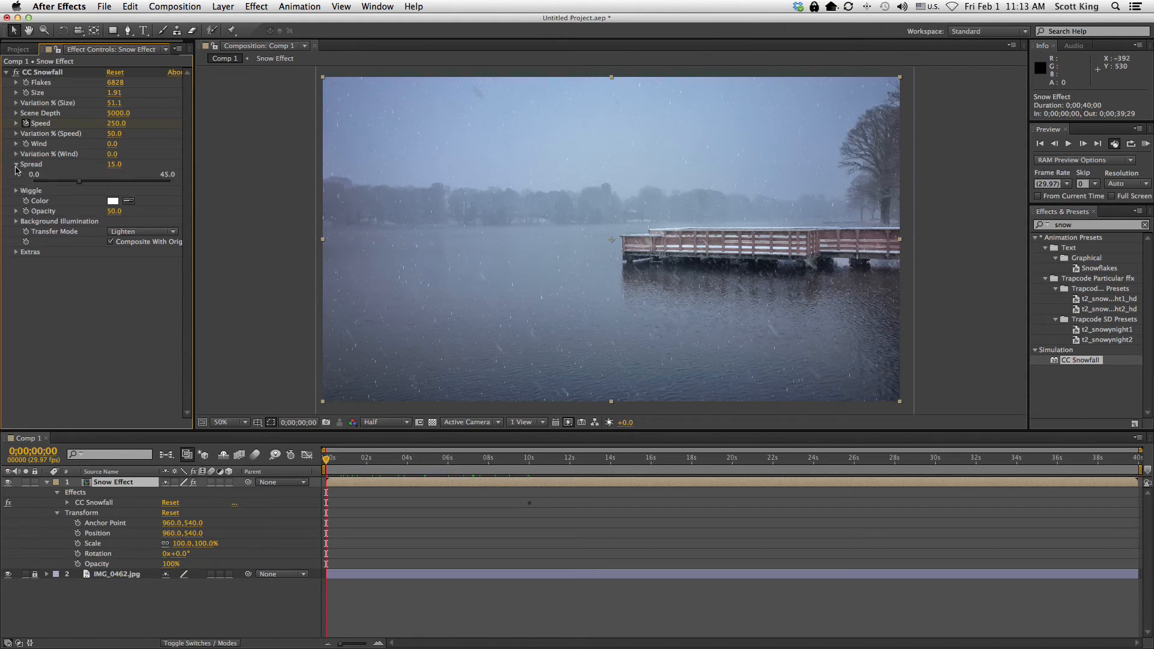
left_click(16, 164)
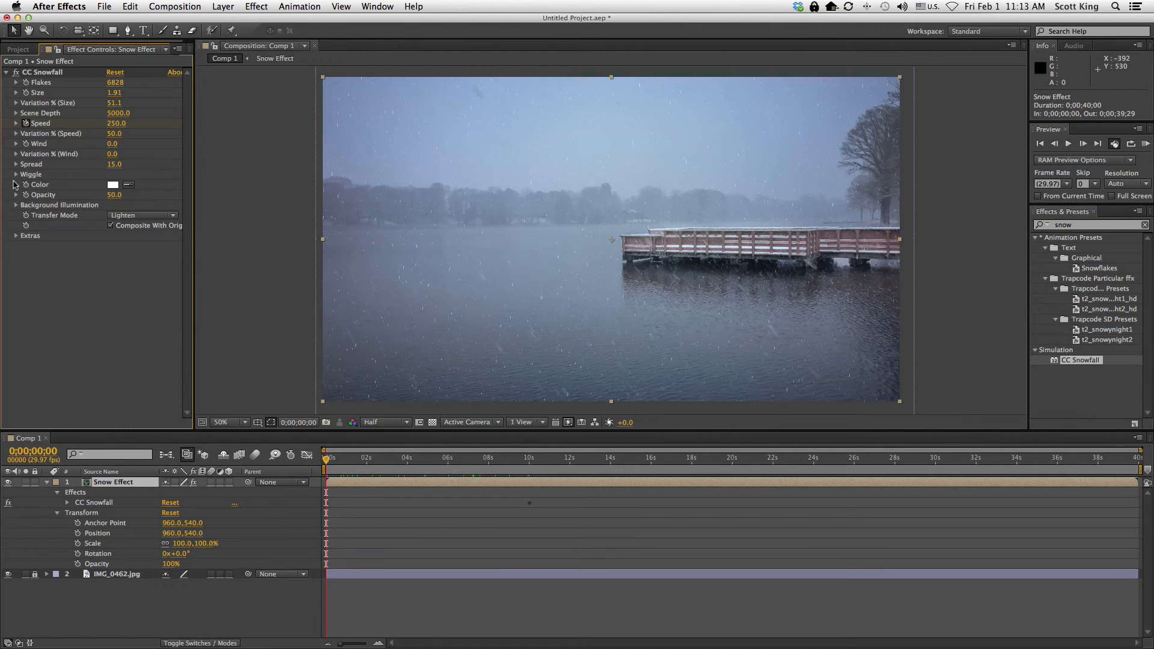
left_click(16, 174)
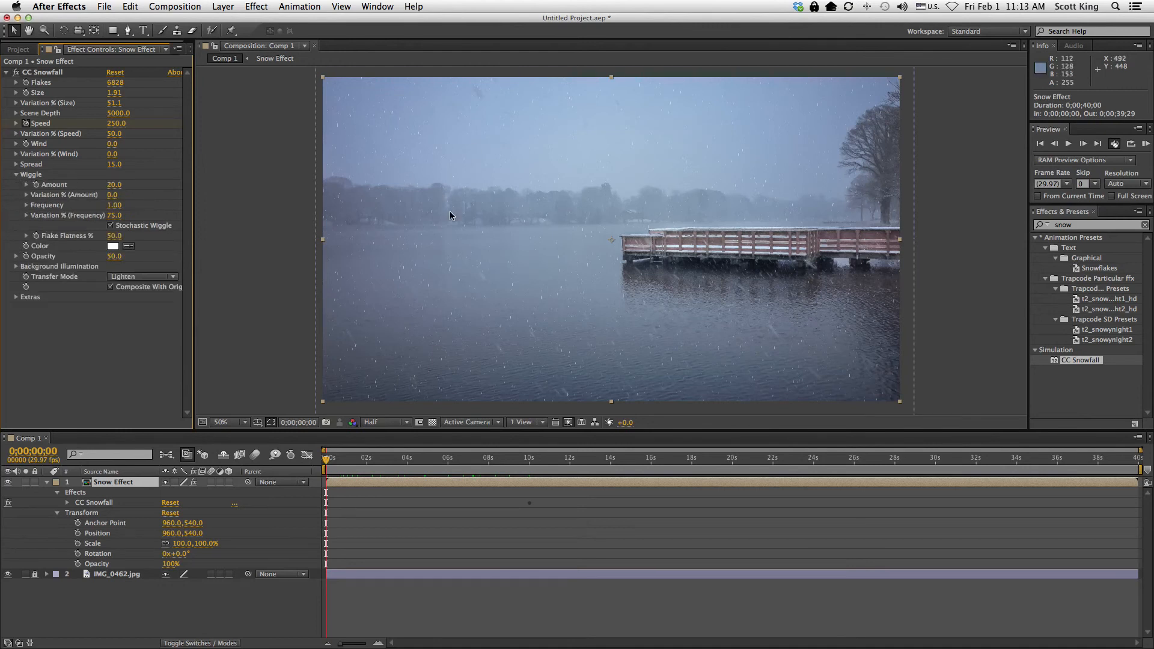
left_click(16, 175)
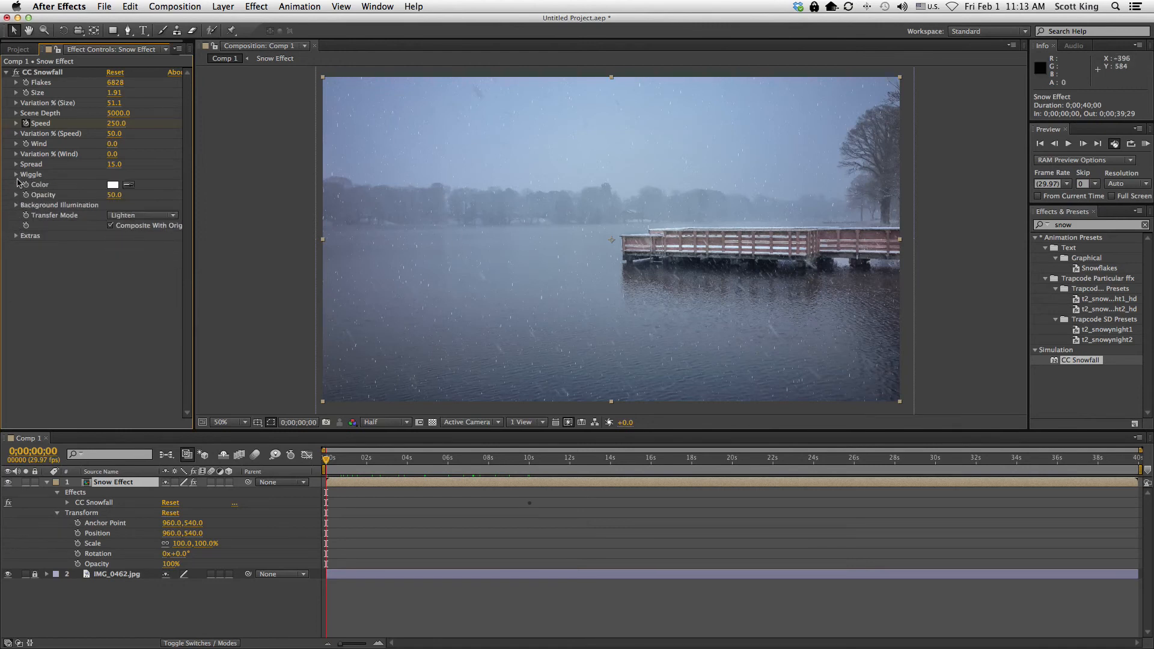
left_click(17, 237)
left_click(16, 237)
left_click(1095, 226)
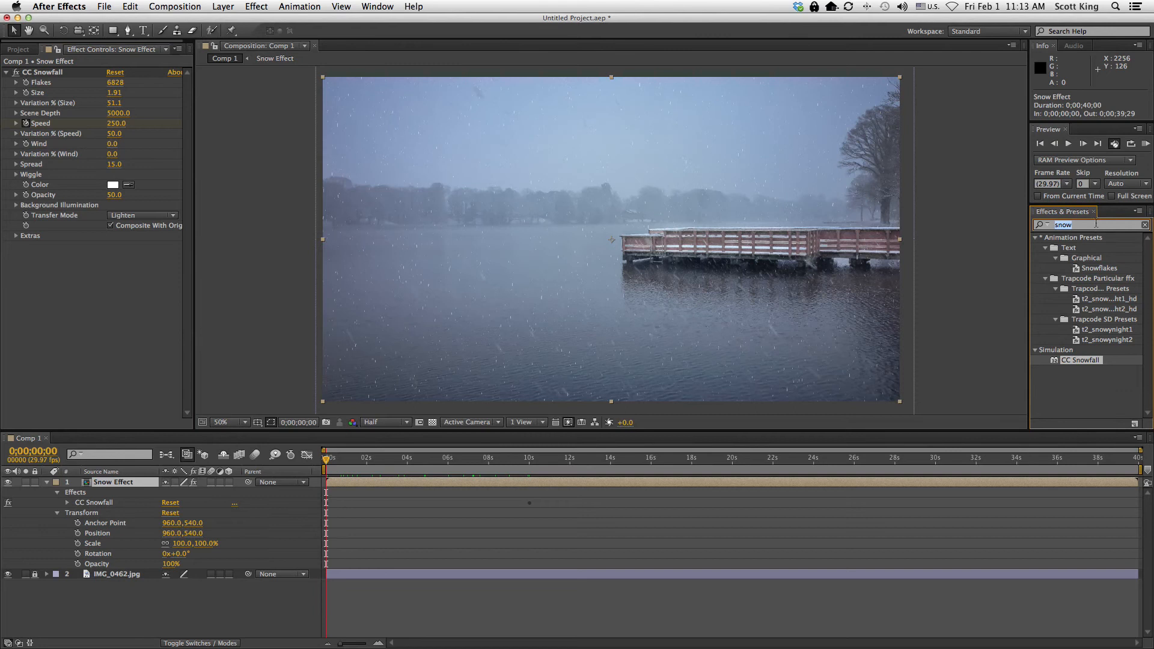
left_click(1093, 310)
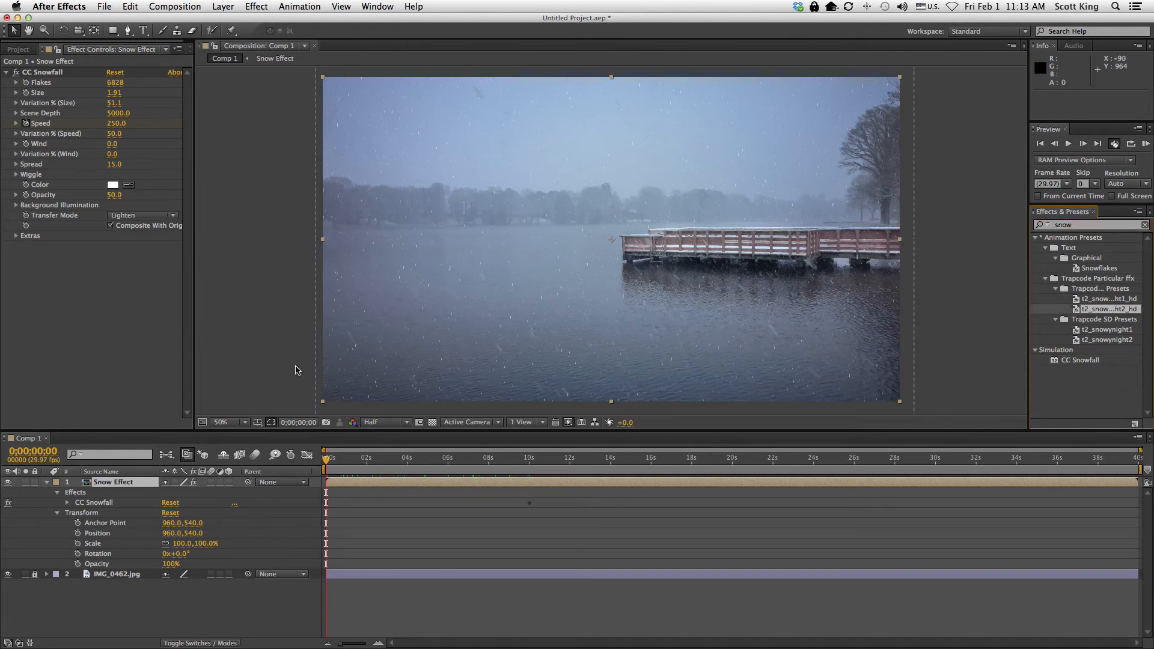
Step: Play a short preview of the snow animation and return to the start of the timeline
key("space")
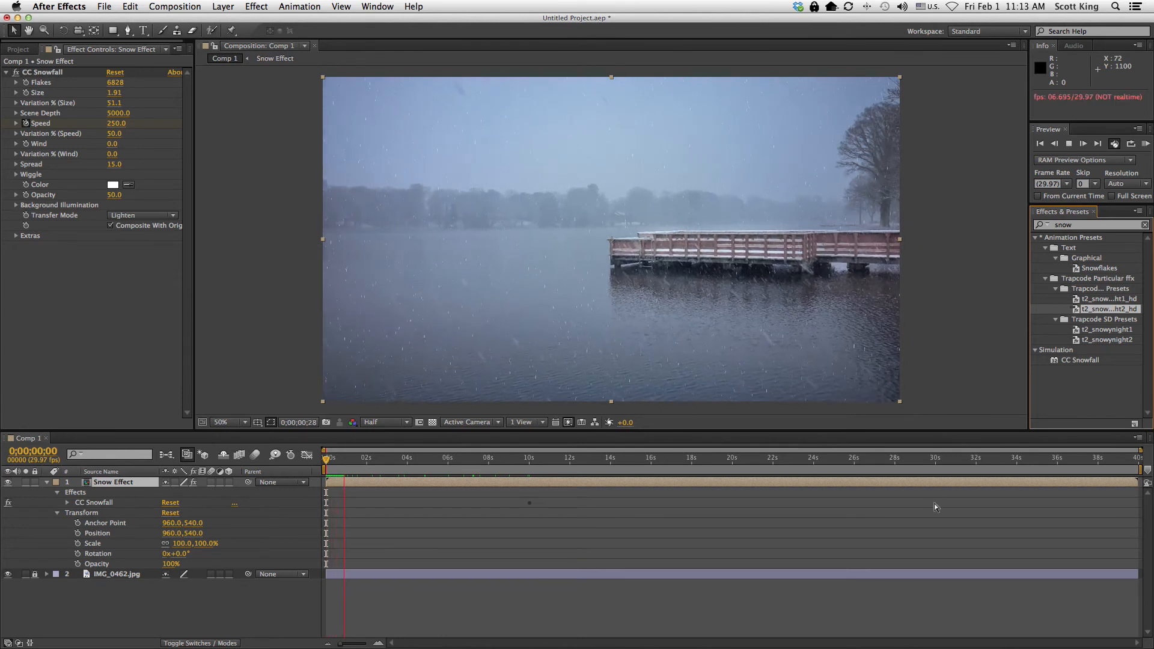
key("space")
left_click_drag(351, 461, 327, 460)
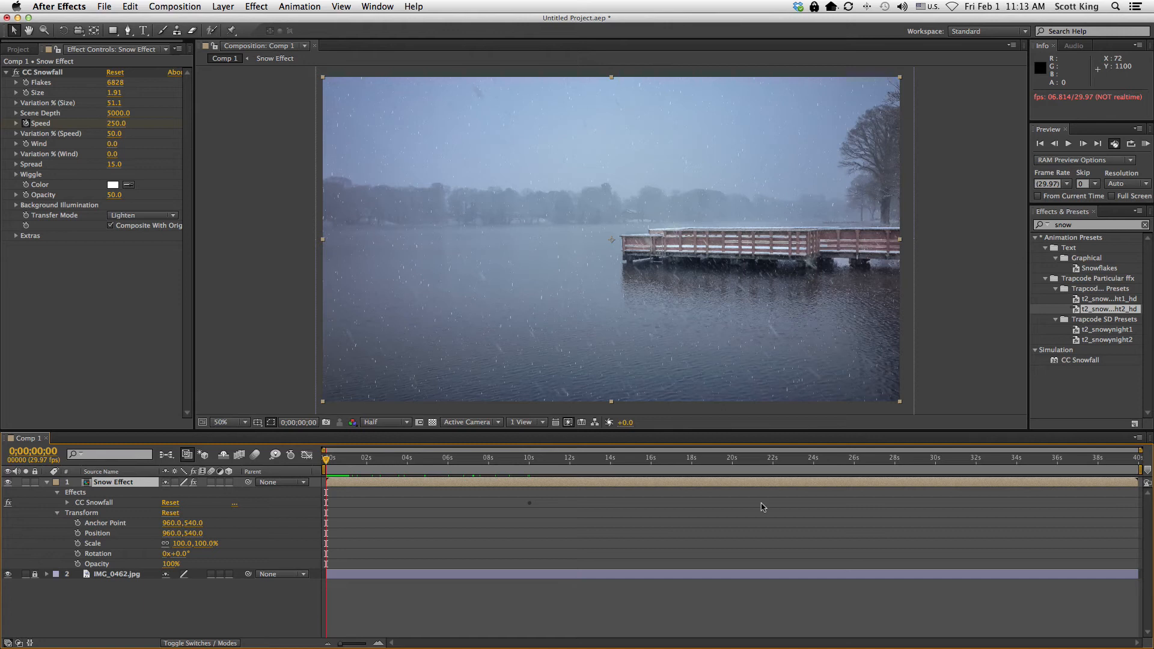
Step: Shorten Comp 1's work area to end at 0;00;10;05 and run a RAM preview of it
left_click_drag(1140, 468, 536, 463)
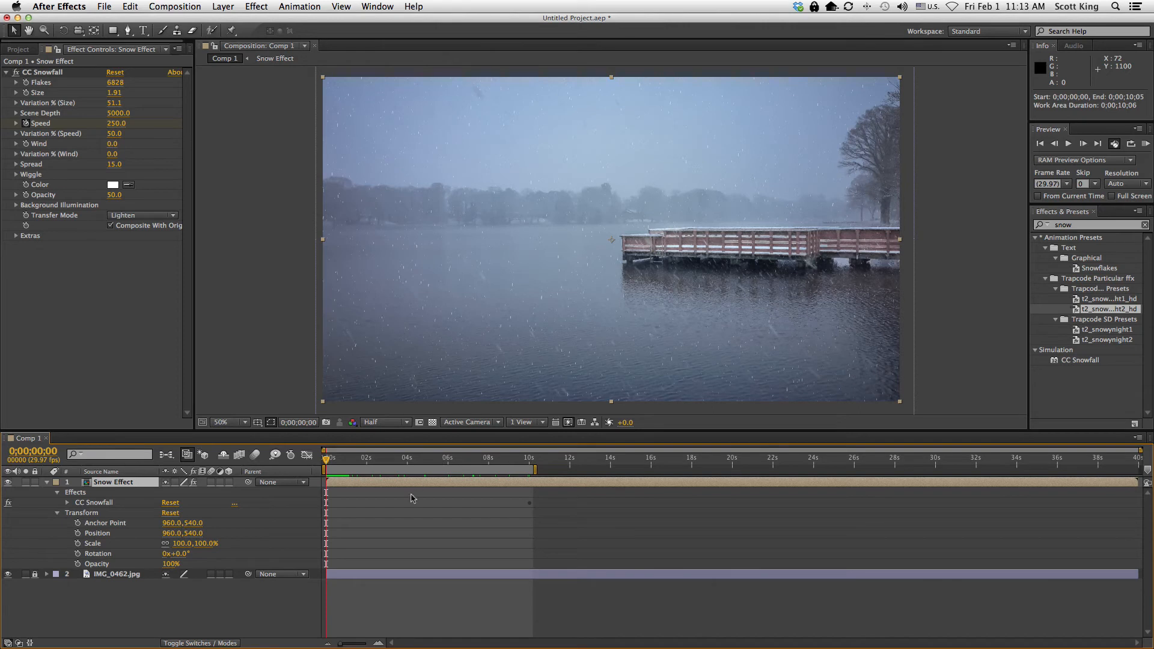
mouse_move(325, 459)
left_mouse_down()
mouse_move(744, 459)
mouse_move(336, 461)
left_mouse_up()
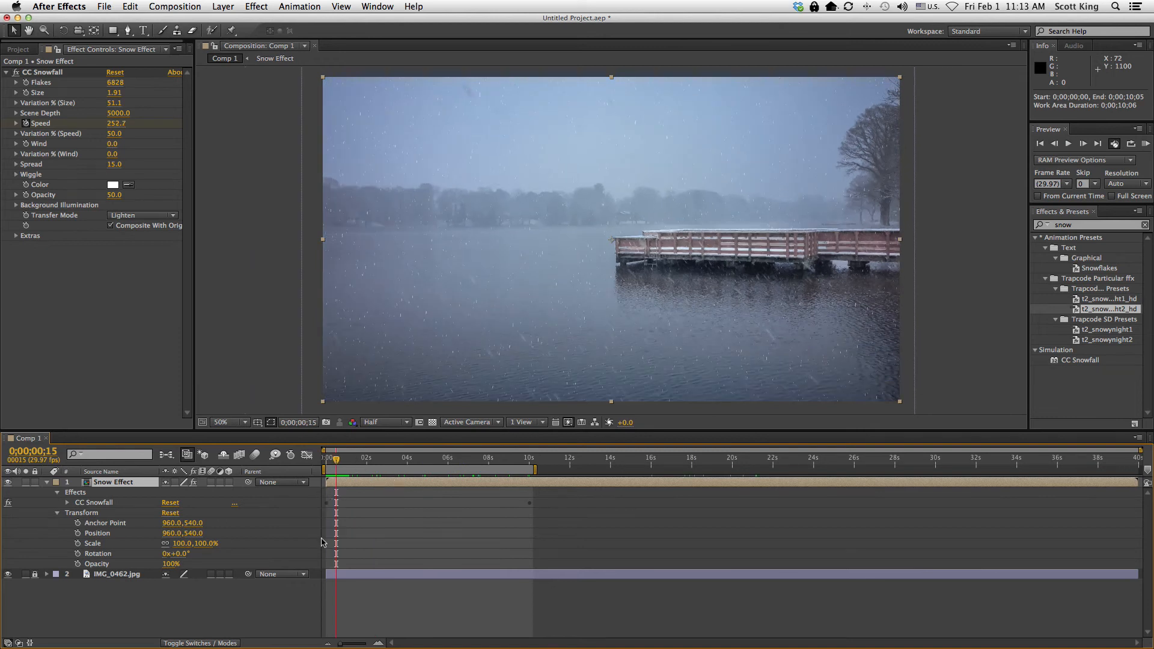
left_click(162, 6)
mouse_move(241, 146)
left_click(388, 146)
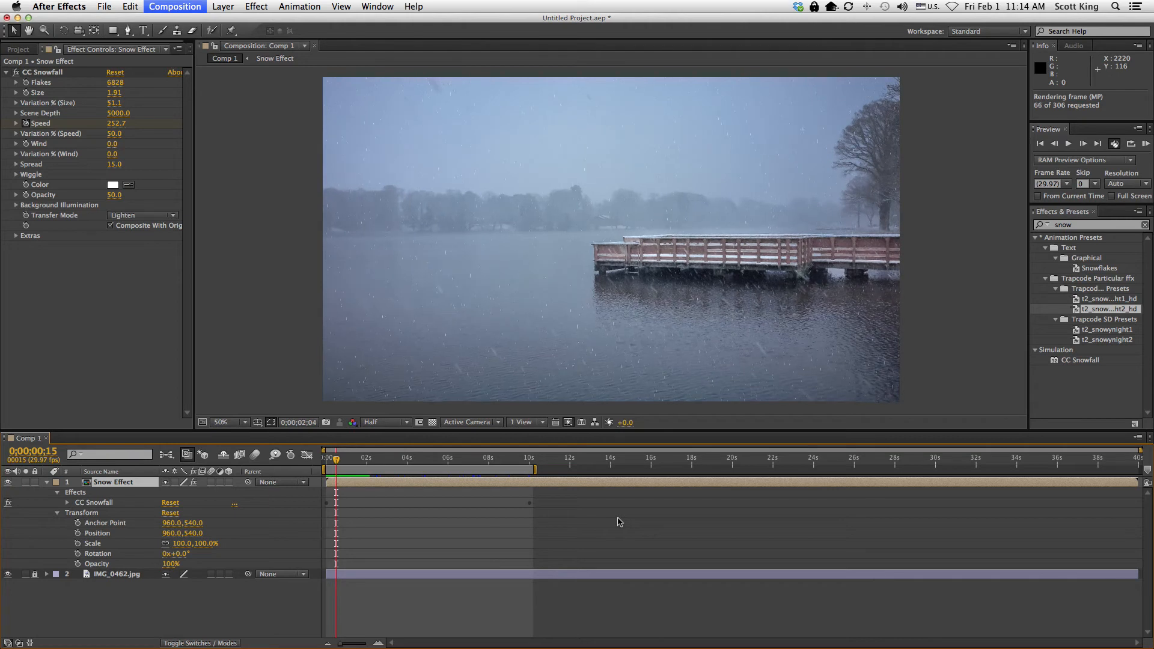
key("space")
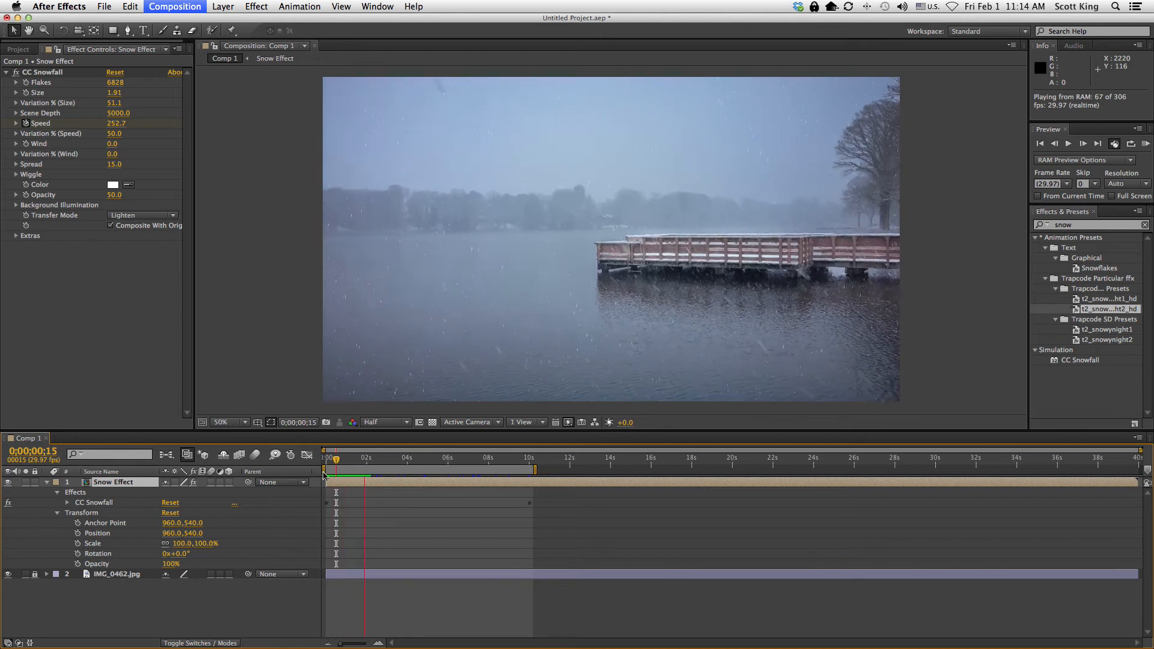
key("space")
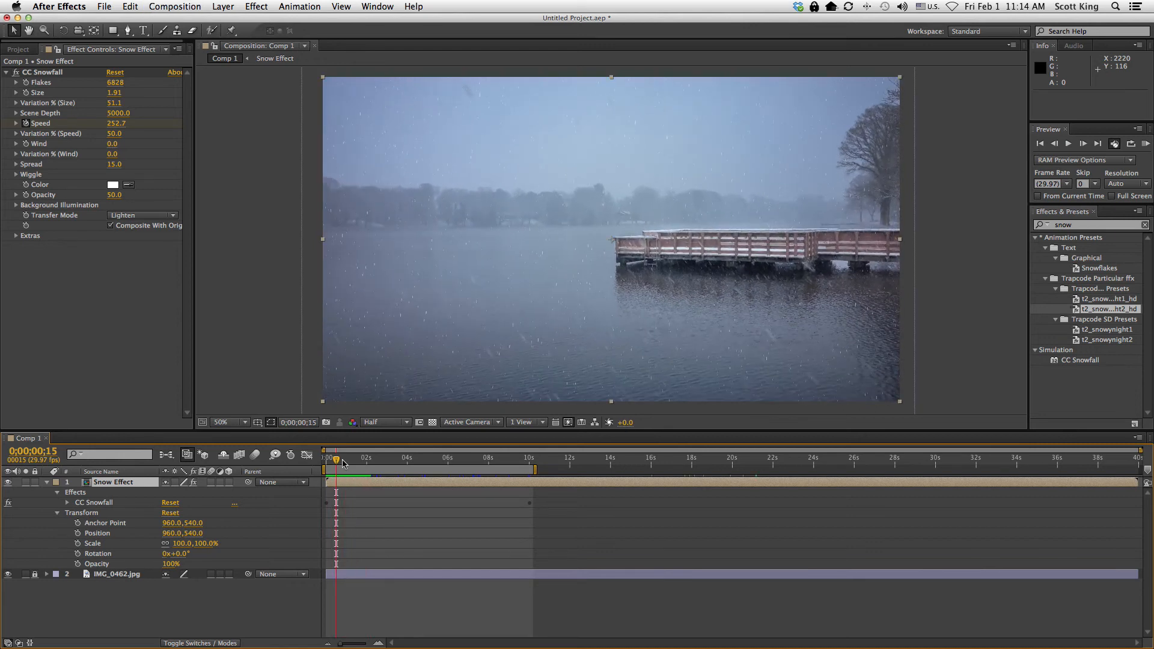
Step: Return to the start of the timeline, unlock IMG_0462.jpg, and delete the Snow Effect and IMG_0462.jpg layers from Comp 1
left_click(85, 484)
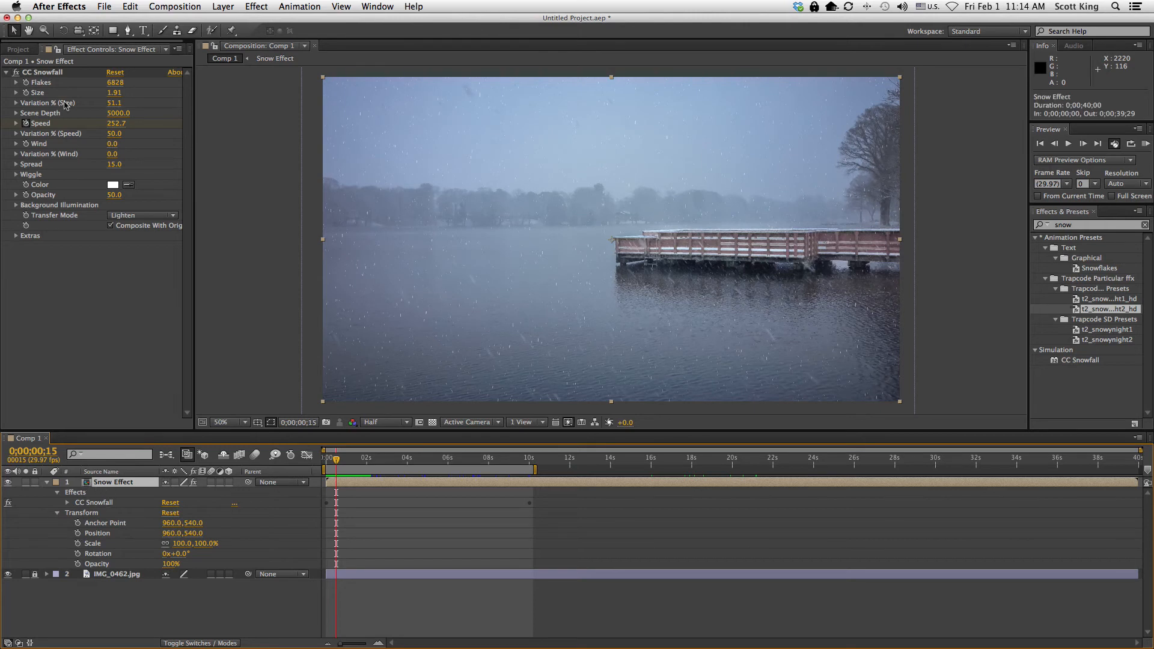
left_click(23, 49)
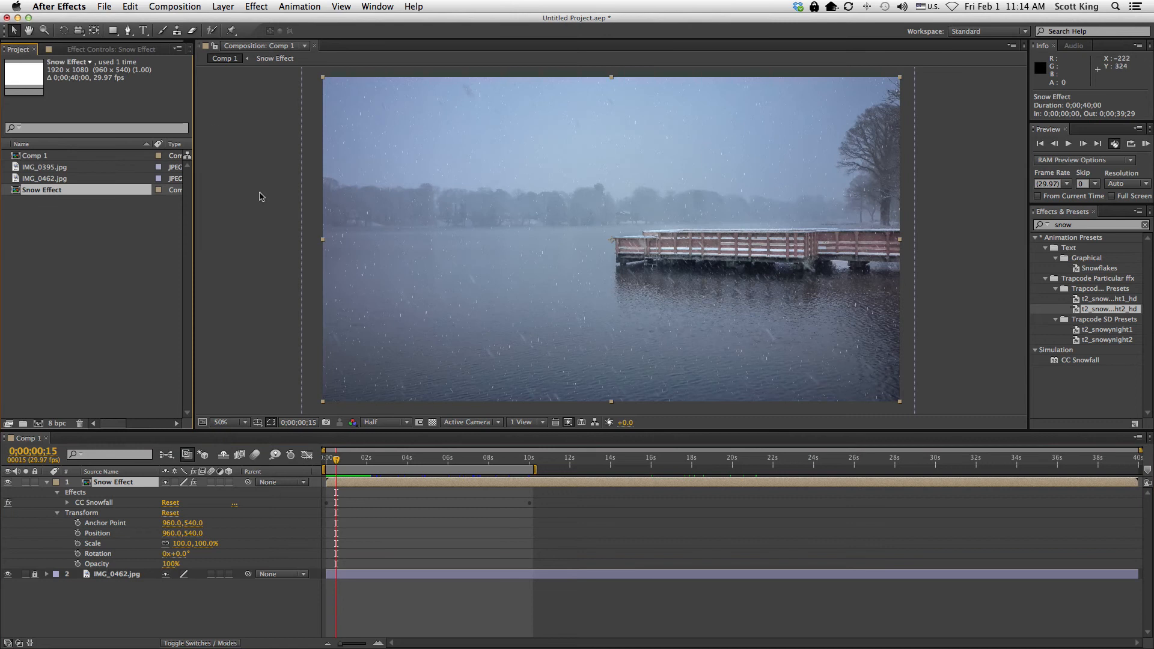
left_click_drag(337, 465, 324, 465)
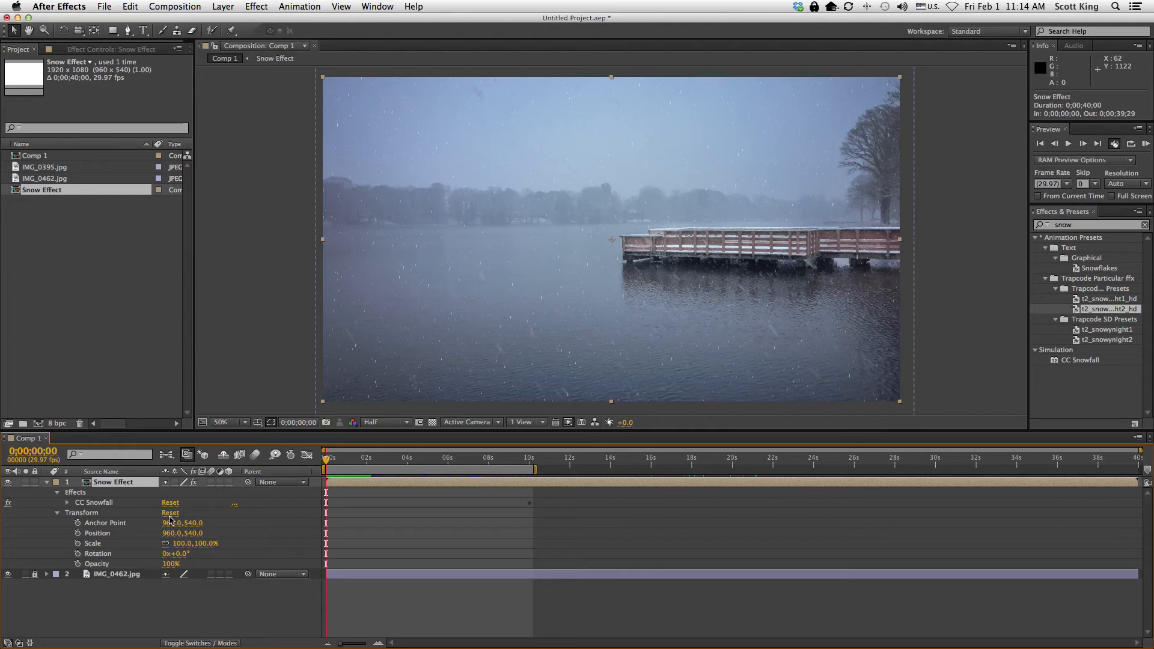
left_click(87, 353)
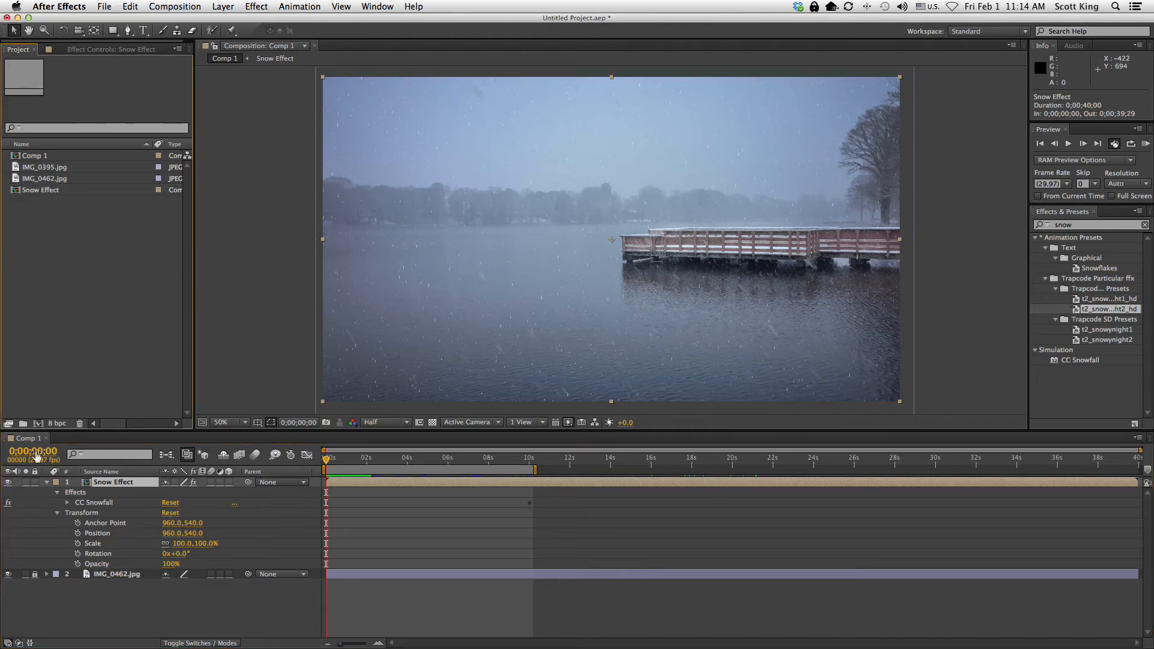
left_click(99, 485)
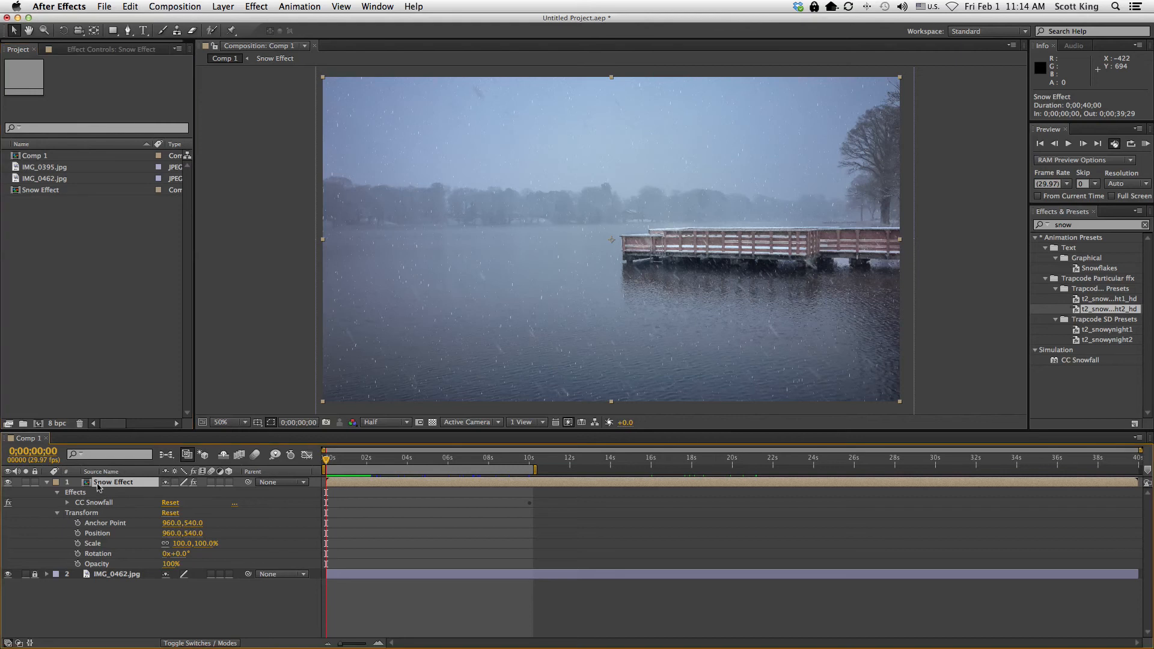
key("Delete")
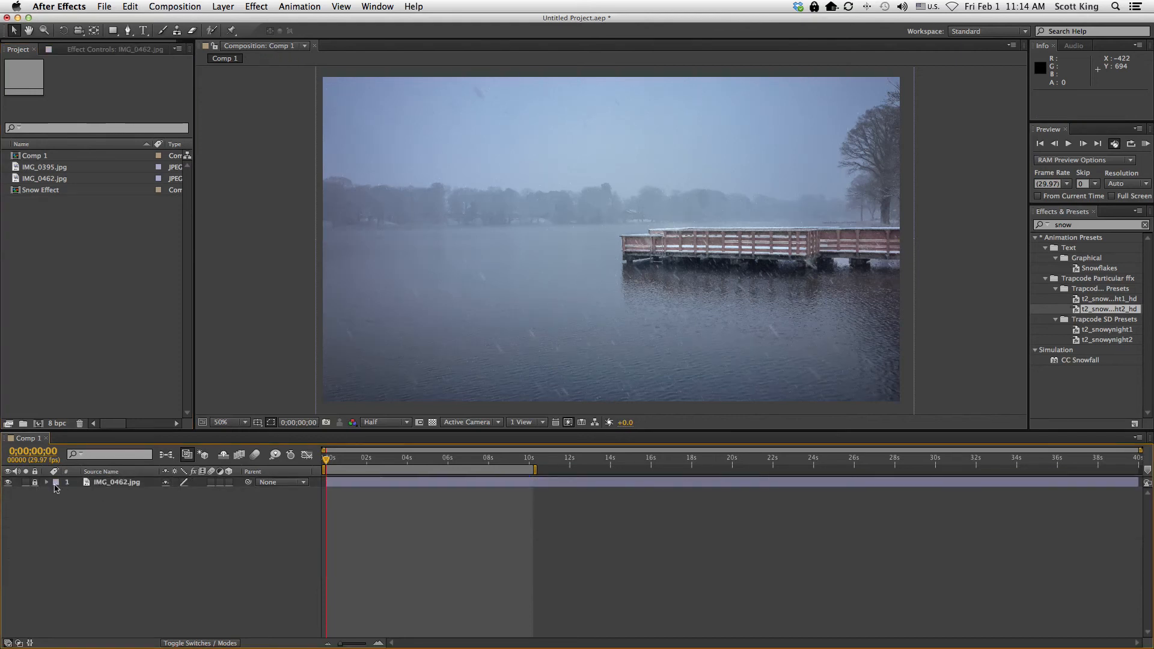
left_click(104, 485)
key("Delete")
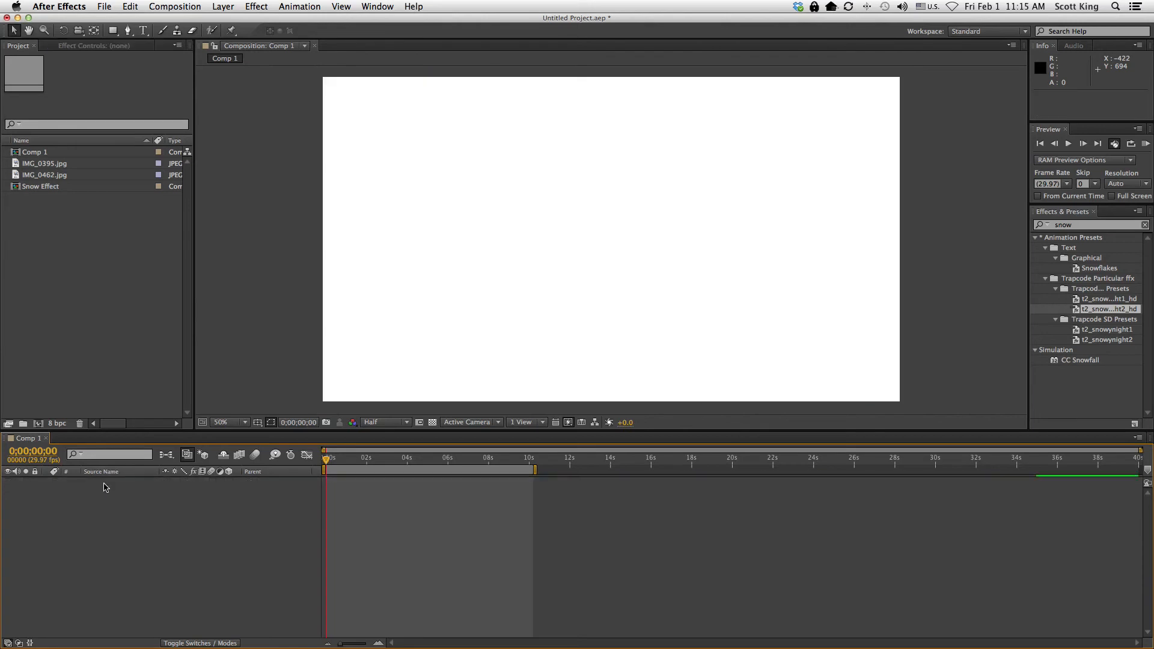
Step: Add IMG_0395.jpg from the project to the Comp 1 timeline and set its Scale to 59%
left_click(38, 187)
left_click(36, 175)
left_click(30, 166)
left_click_drag(21, 165, 129, 515)
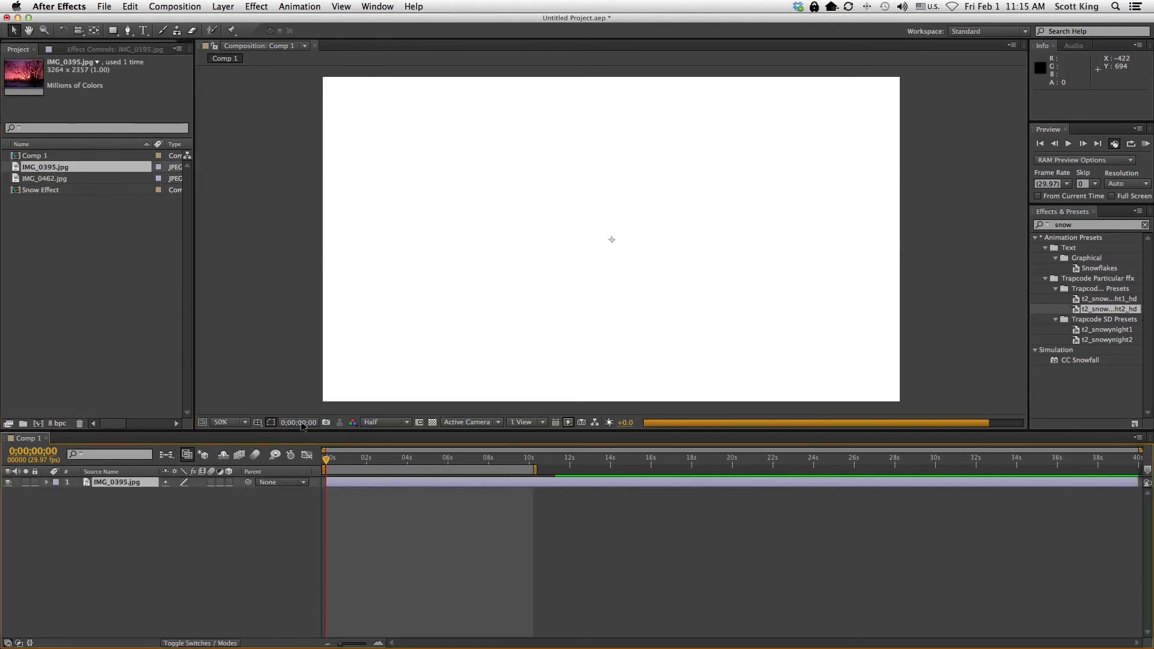
left_click(46, 481)
left_click(57, 493)
left_click_drag(182, 523, 160, 529)
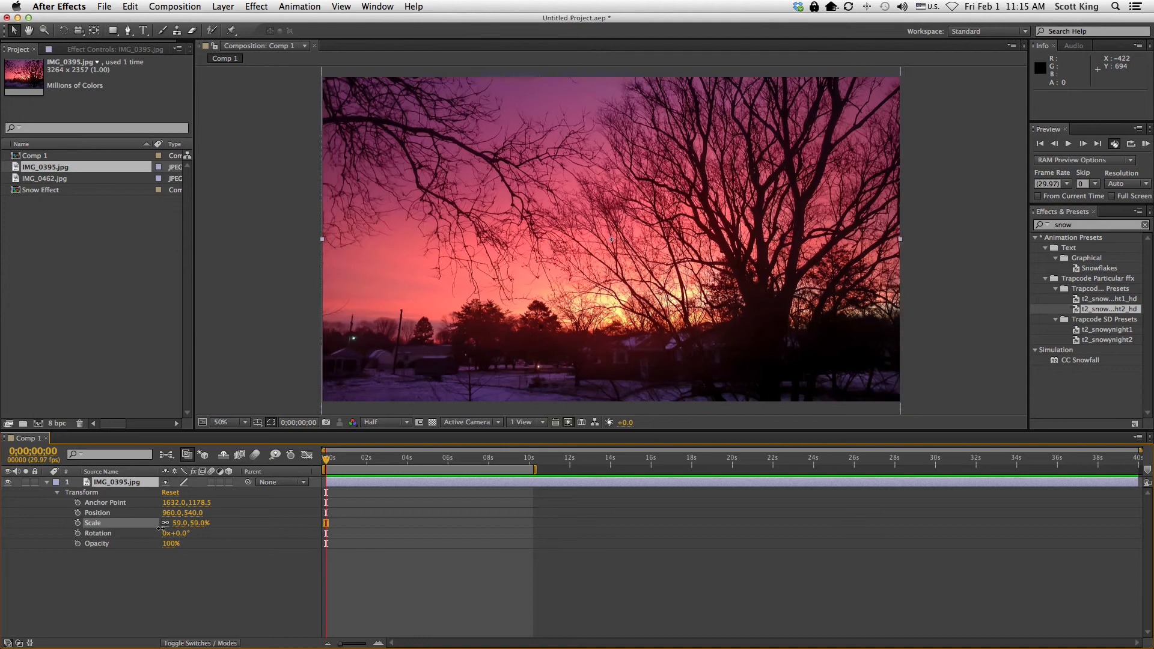
Step: Nudge the IMG_0395.jpg layer slightly upward to Position 960, 536
left_click_drag(466, 313, 467, 311)
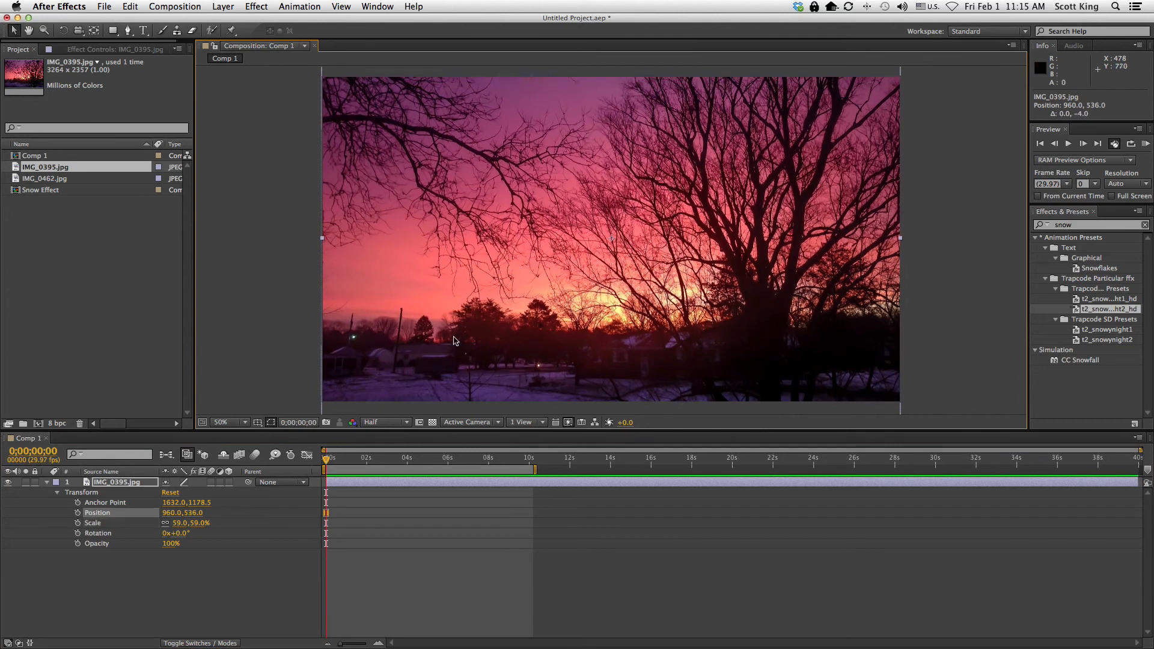
right_click(87, 580)
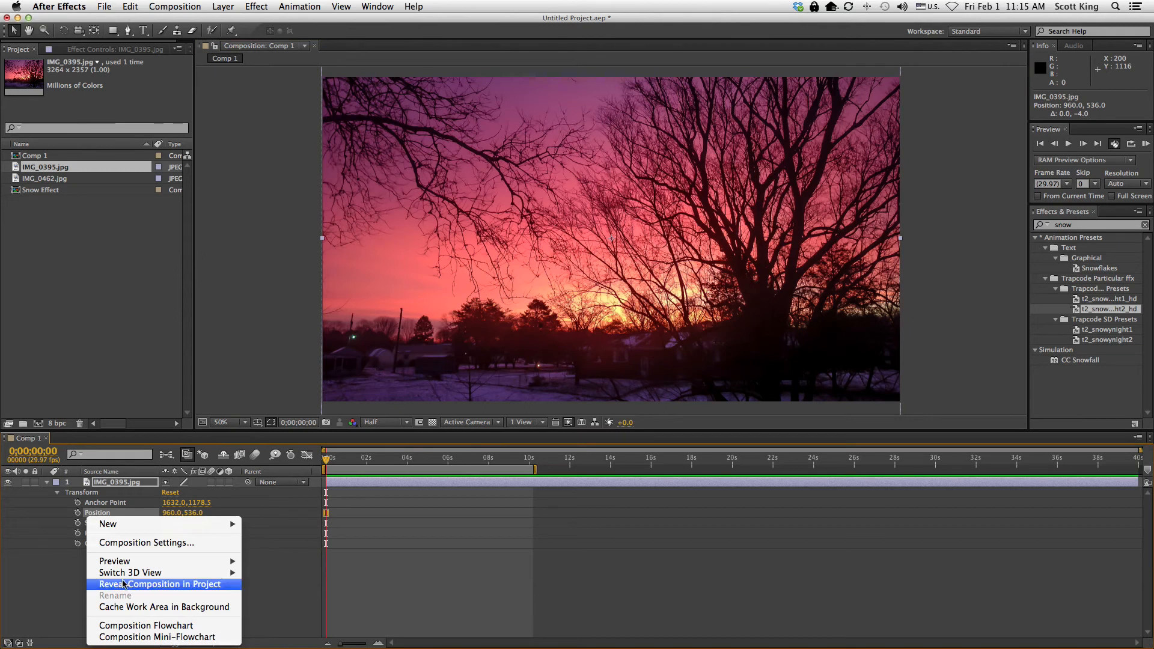
left_click(283, 297)
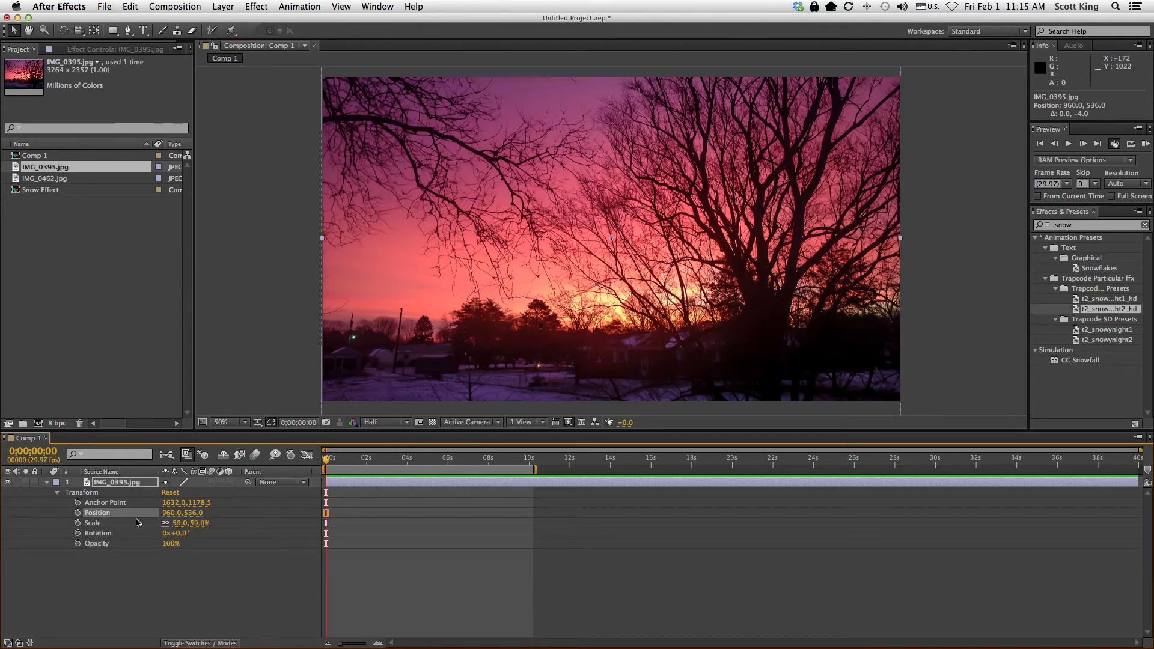
Step: Create a 1920 × 1080 px solid layer coloured with a coral red sampled from the sunset sky in the photo
right_click(165, 574)
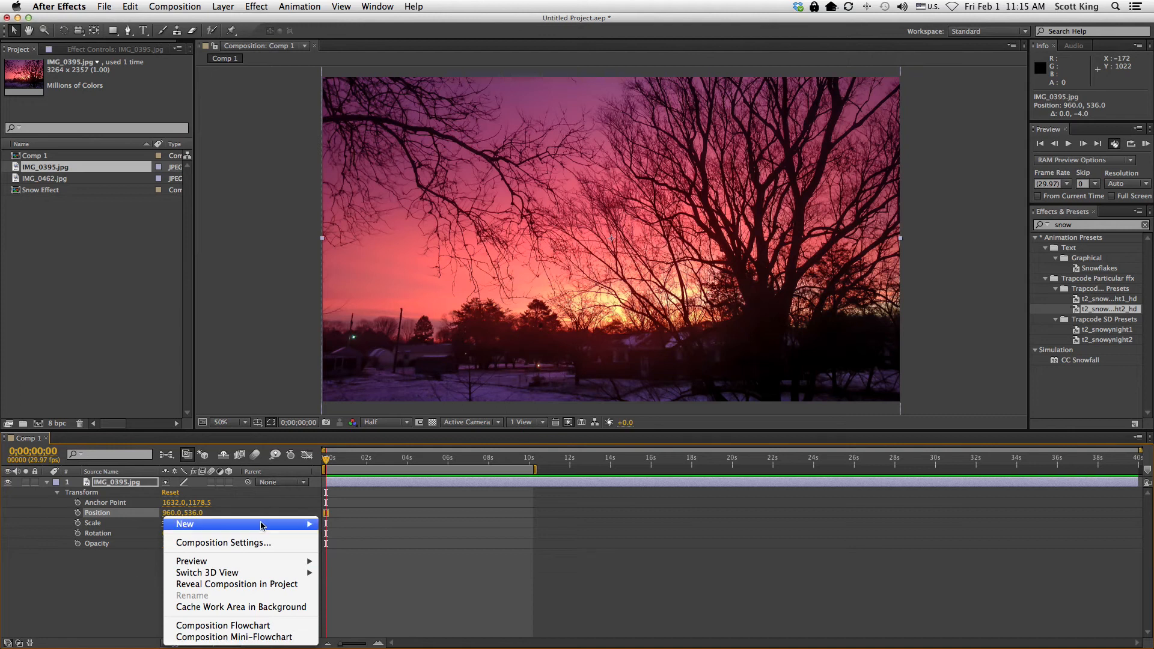
mouse_move(263, 526)
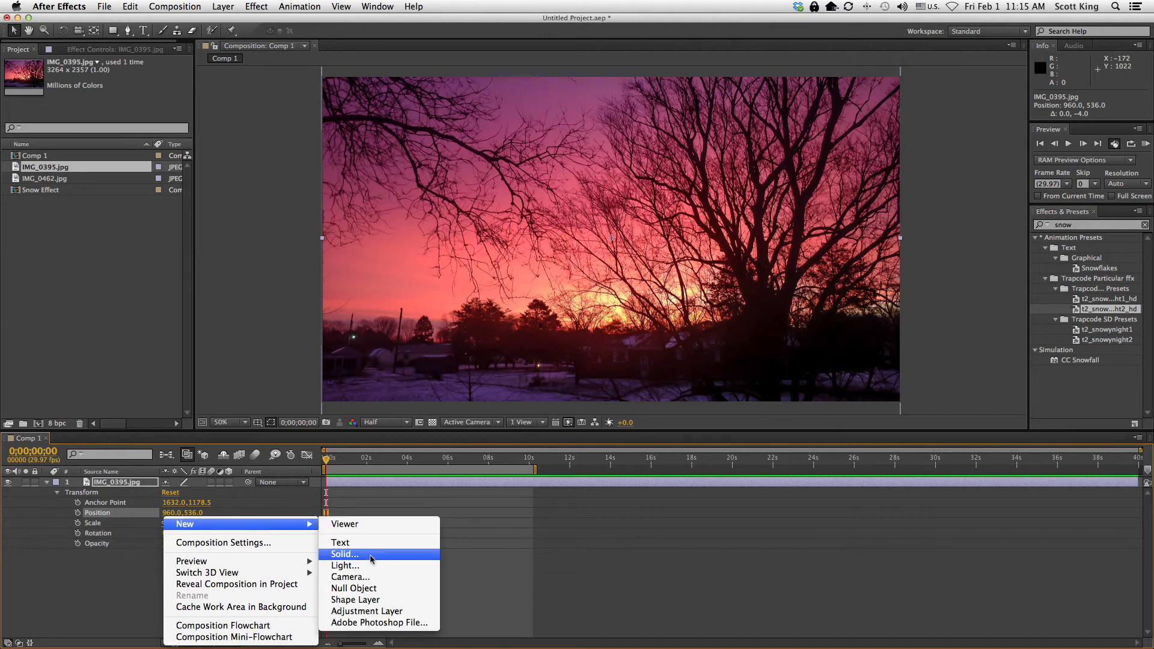
left_click(350, 554)
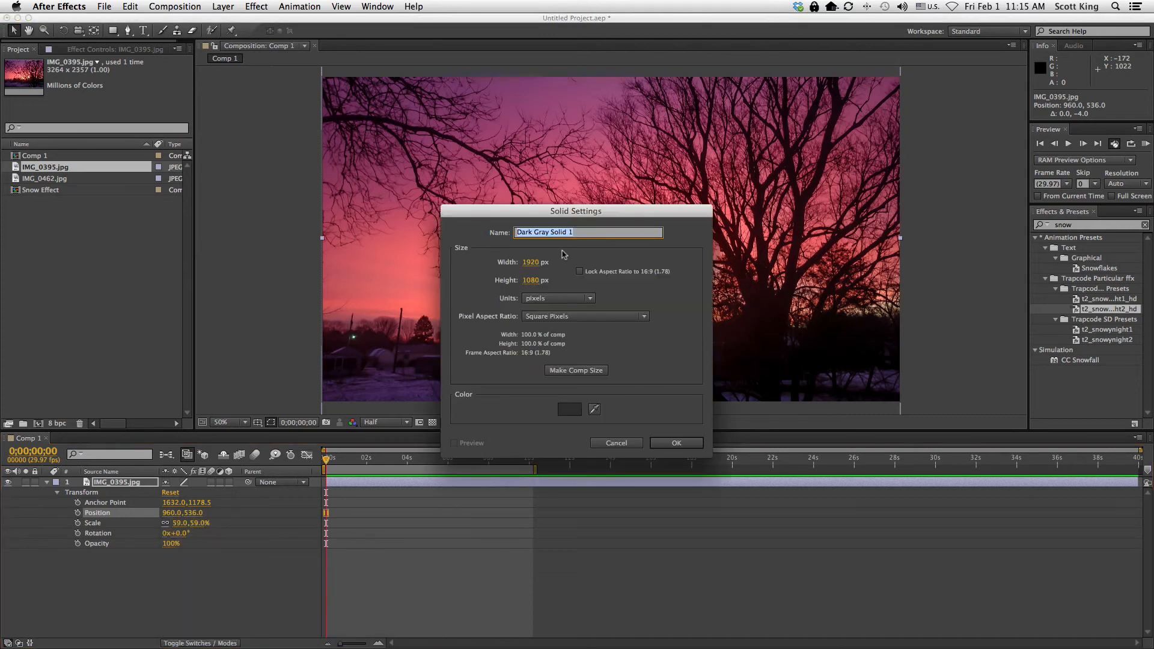
left_click(570, 410)
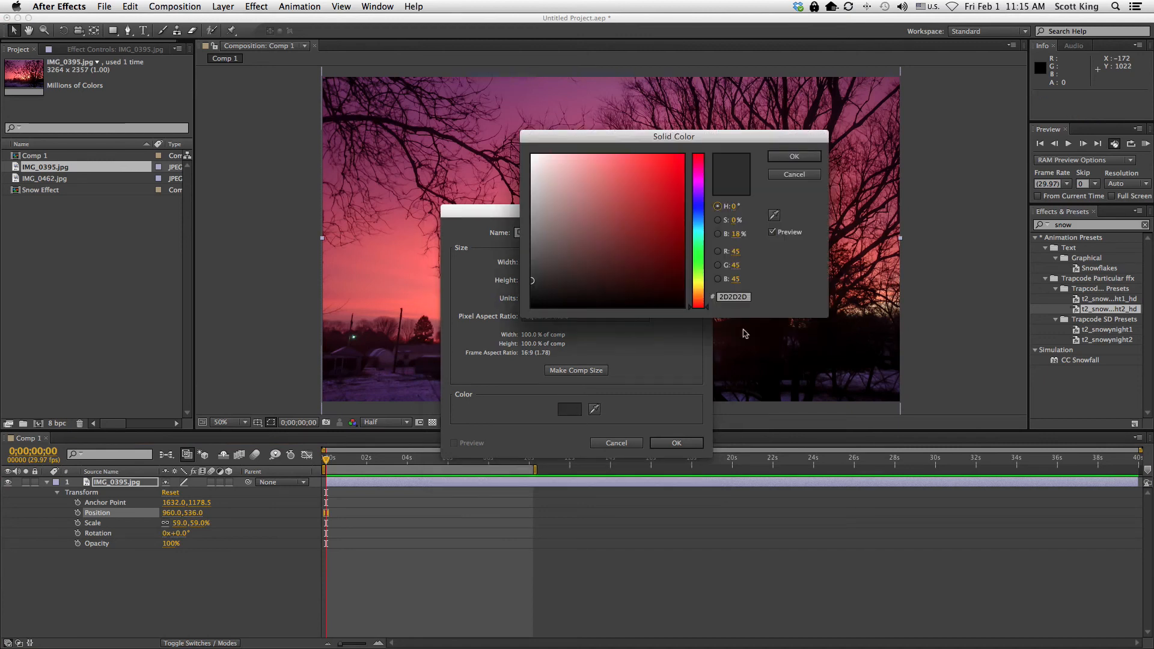
left_click(773, 217)
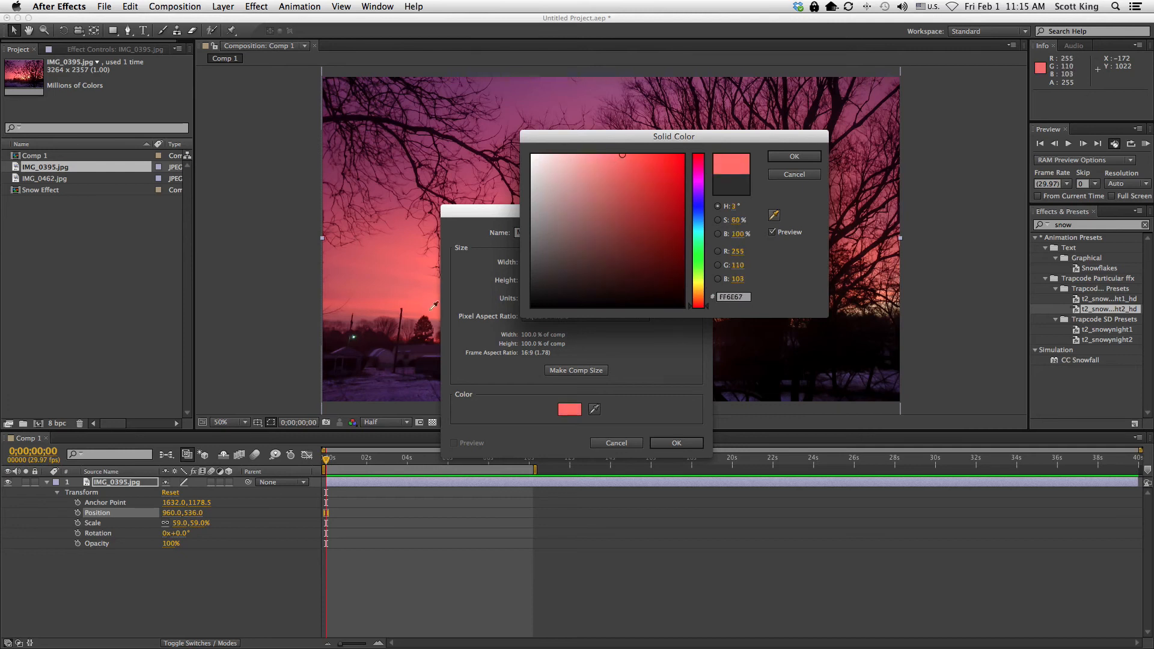
left_click(409, 255)
left_click(805, 158)
left_click(676, 442)
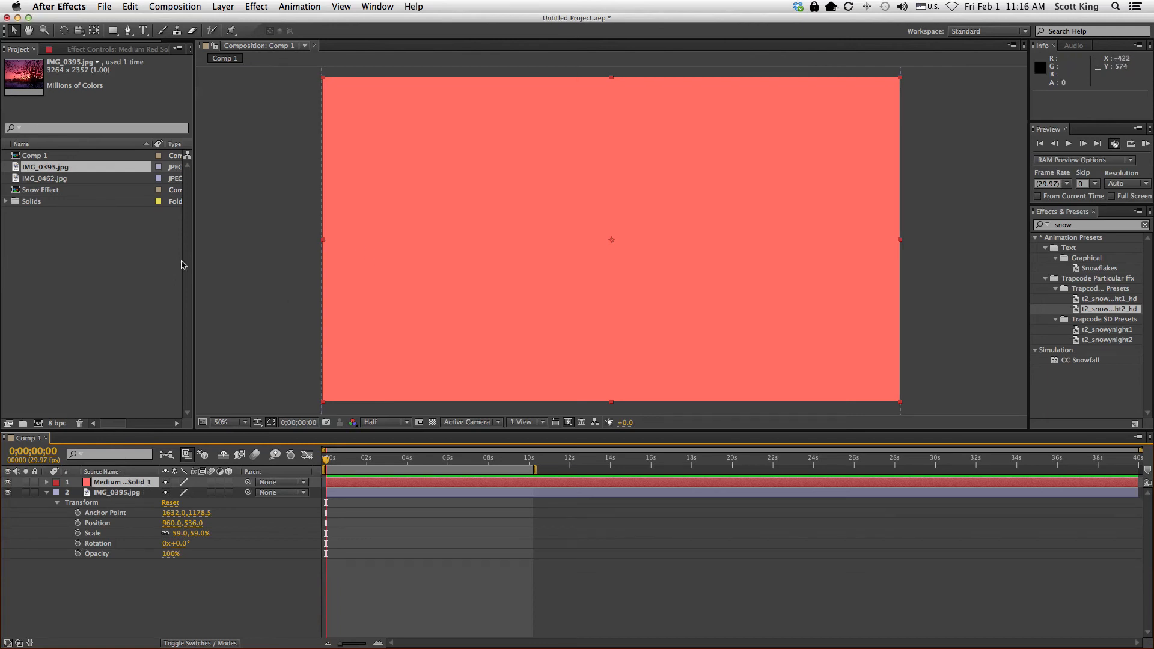
Step: Shift the red solid slightly over the photo to Position 958, 536
mouse_move(437, 214)
left_mouse_down()
mouse_move(695, 226)
mouse_move(561, 207)
mouse_move(426, 217)
mouse_move(437, 216)
left_mouse_up()
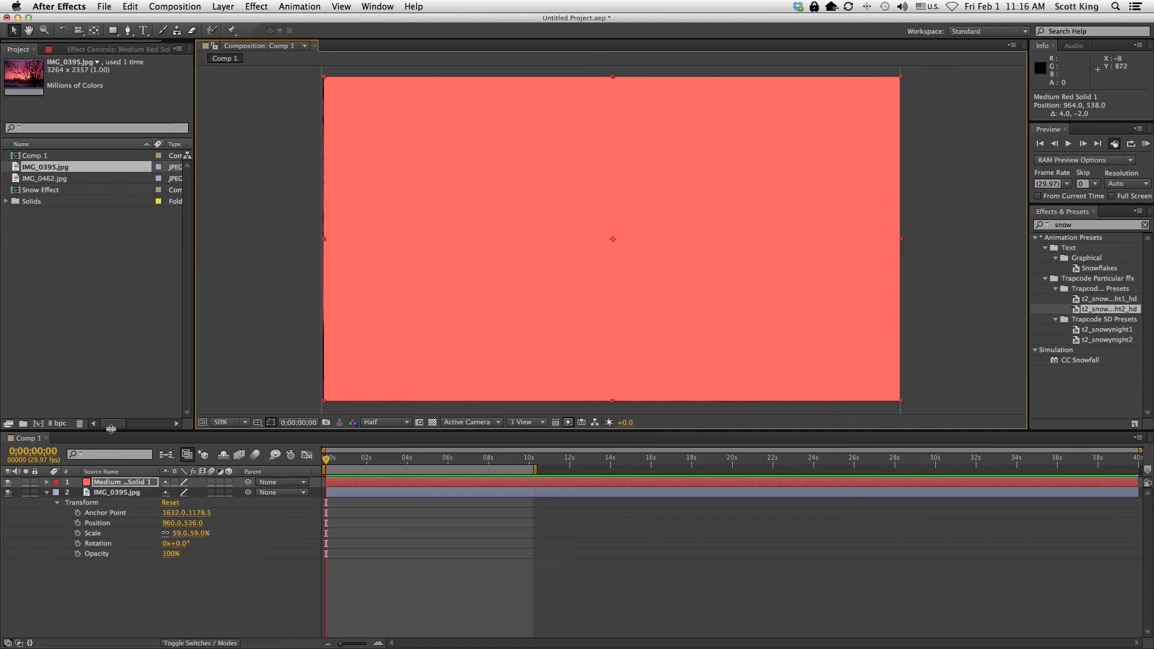
left_click(48, 483)
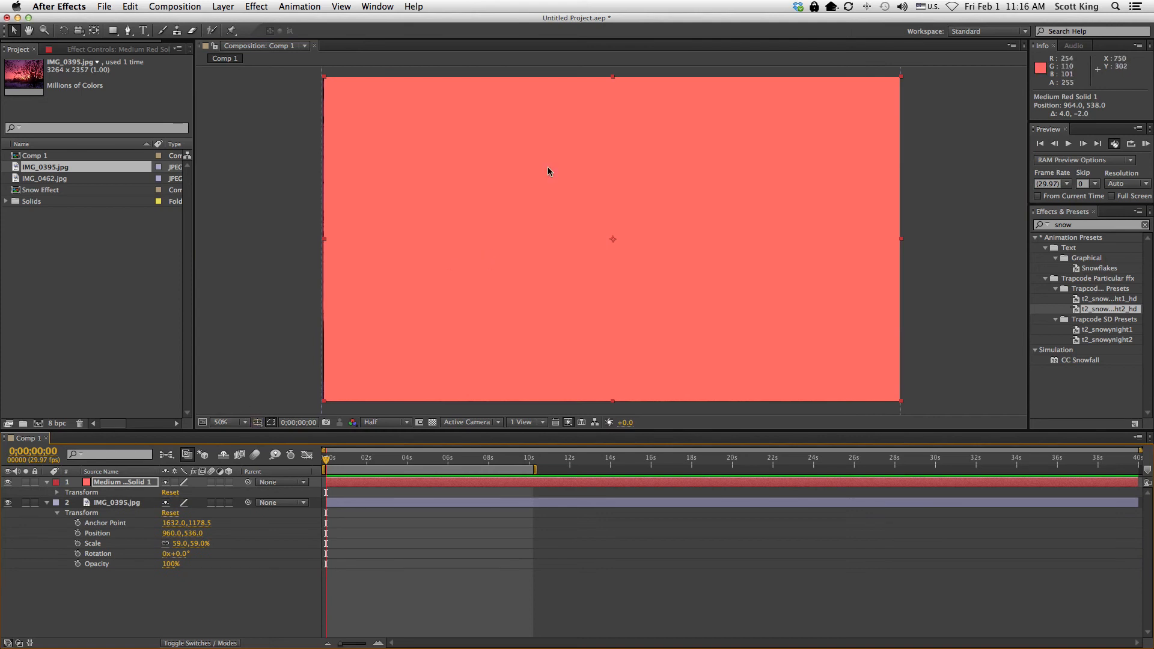
left_click_drag(431, 310, 429, 310)
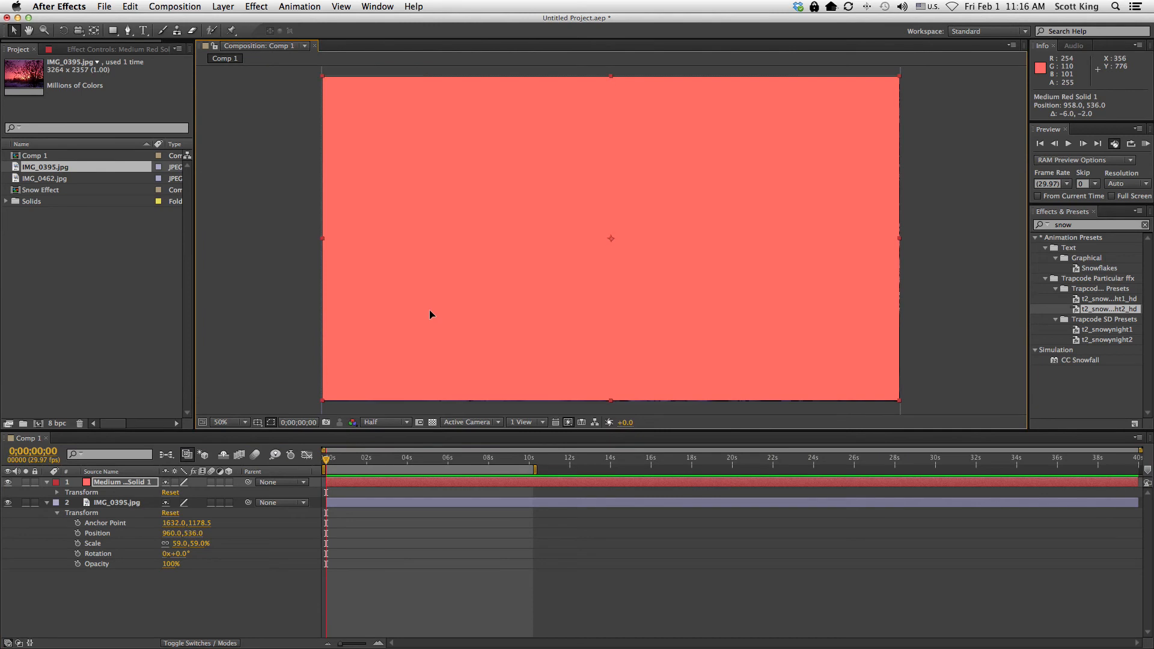
Step: Lower the red solid's Opacity to 43% and collapse the properties of both layers
left_click(58, 494)
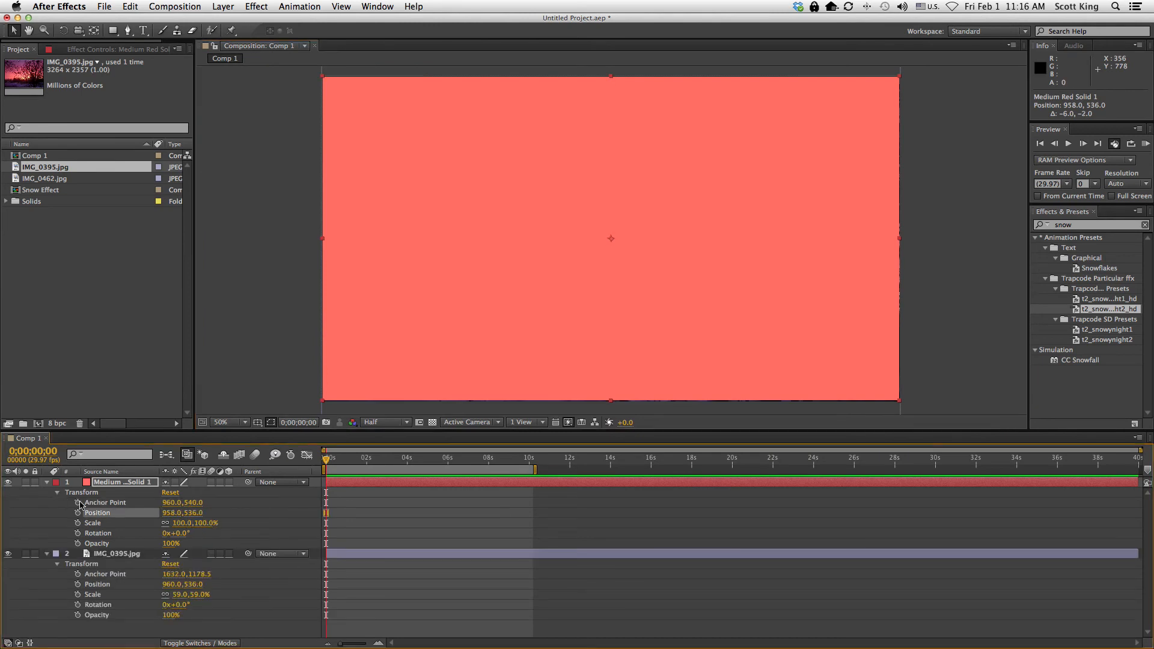
left_click(172, 545)
left_click_drag(171, 544, 149, 544)
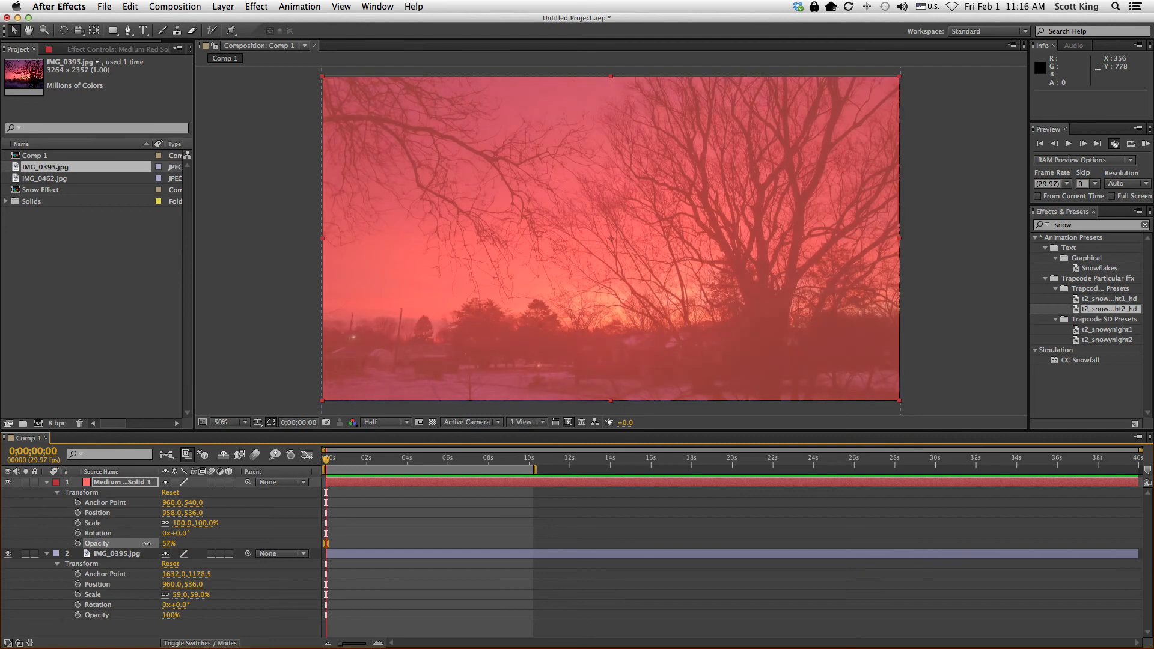
left_click_drag(145, 544, 138, 544)
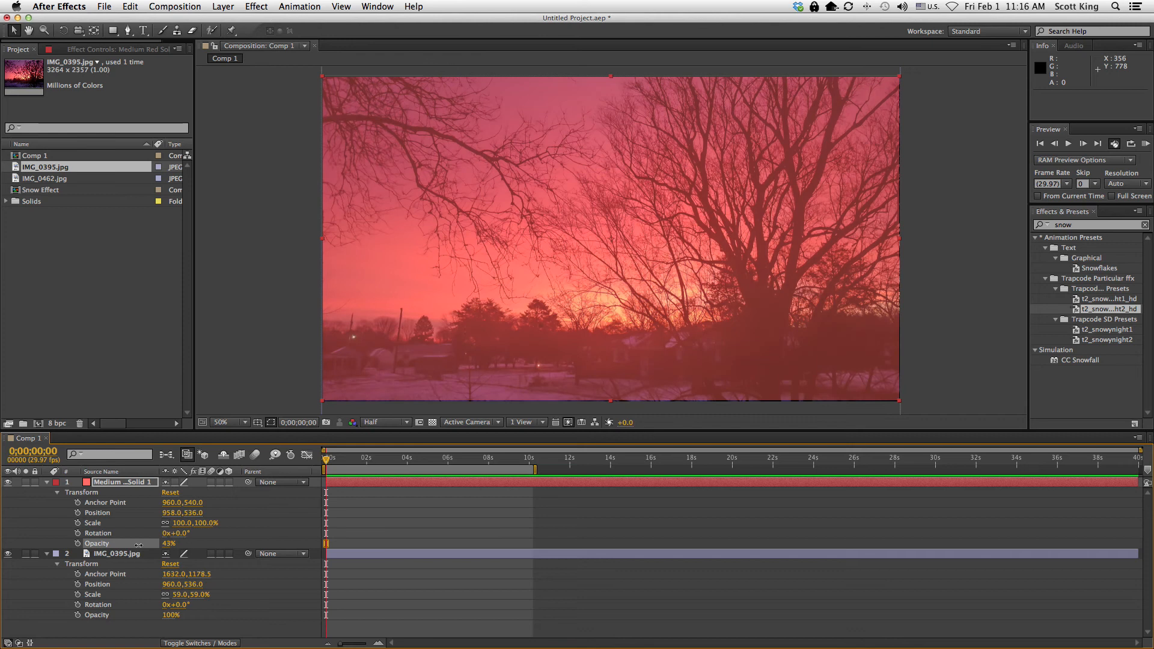
left_click(47, 483)
left_click(47, 493)
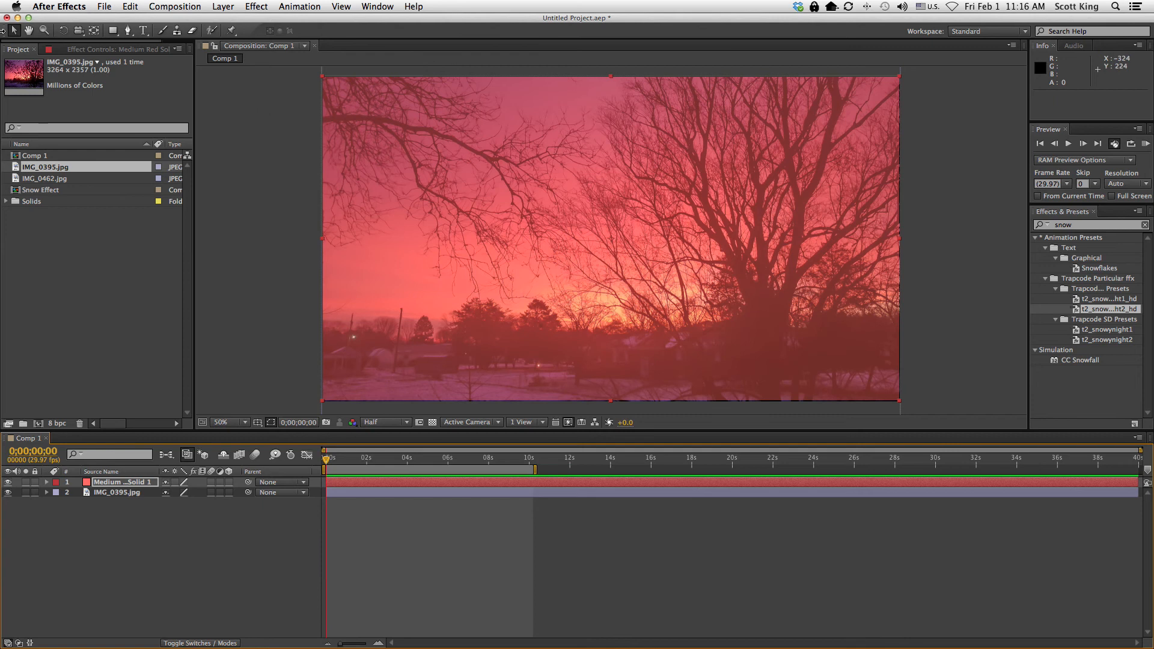
Step: Add a text line near the top of the image reading "The sun was golden and not blue. The dog cried when he took a poo!"
left_click(147, 33)
left_click(144, 34)
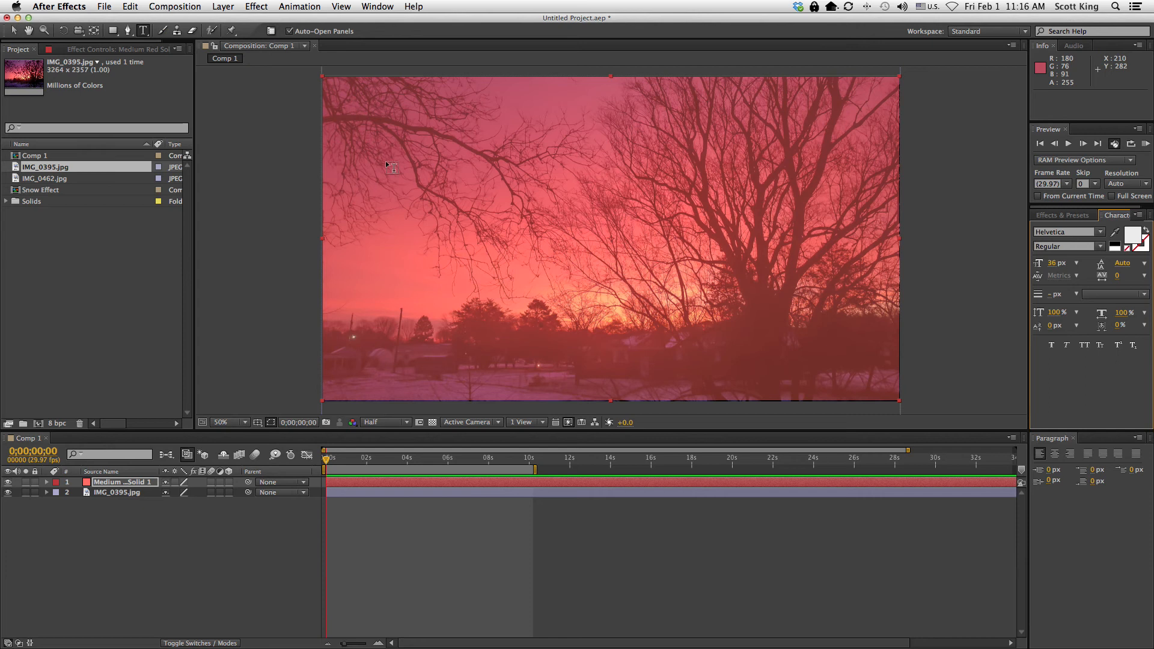
left_click(361, 115)
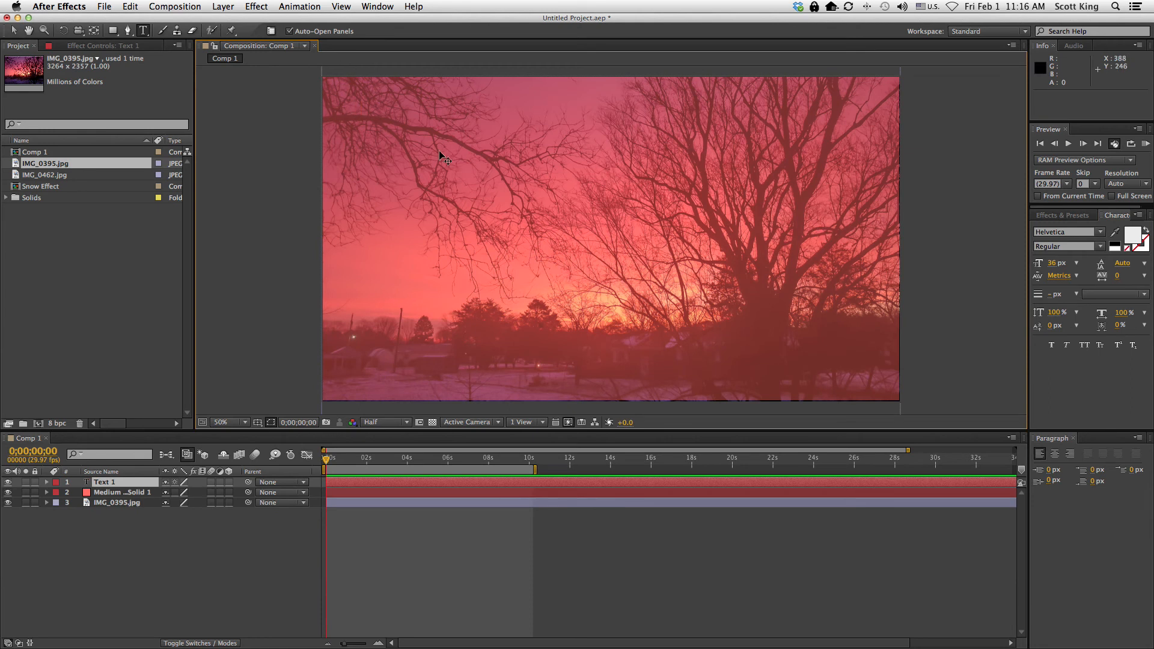
type("dadfadfadfadfadf")
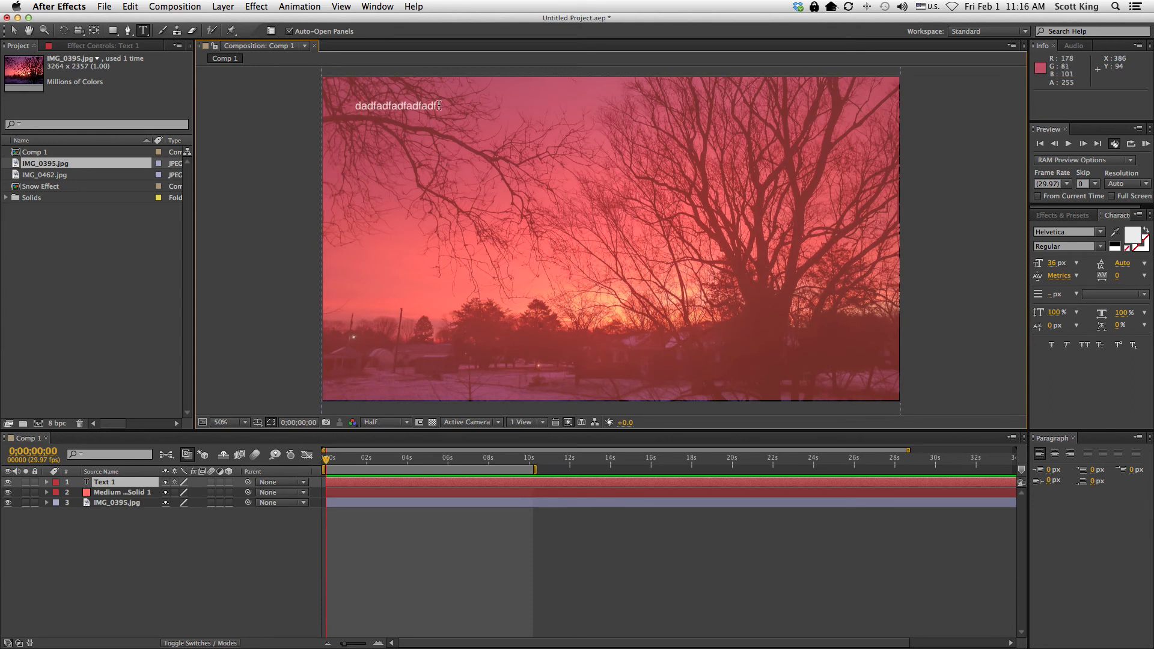
left_click_drag(437, 105, 332, 106)
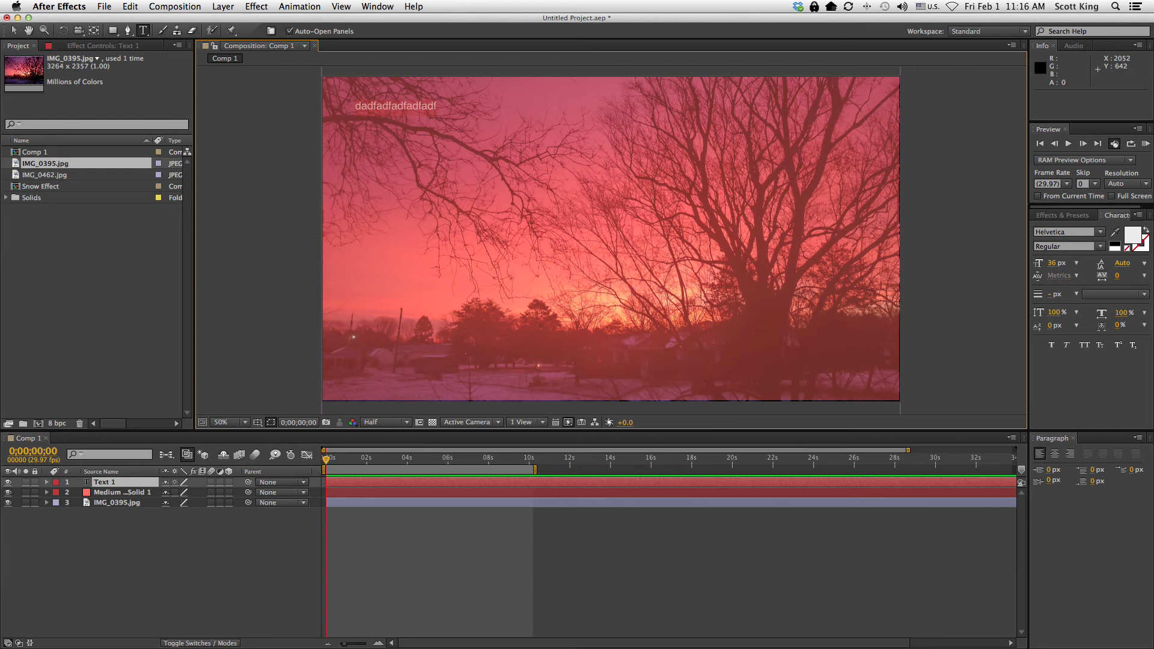
type("The sun was golden")
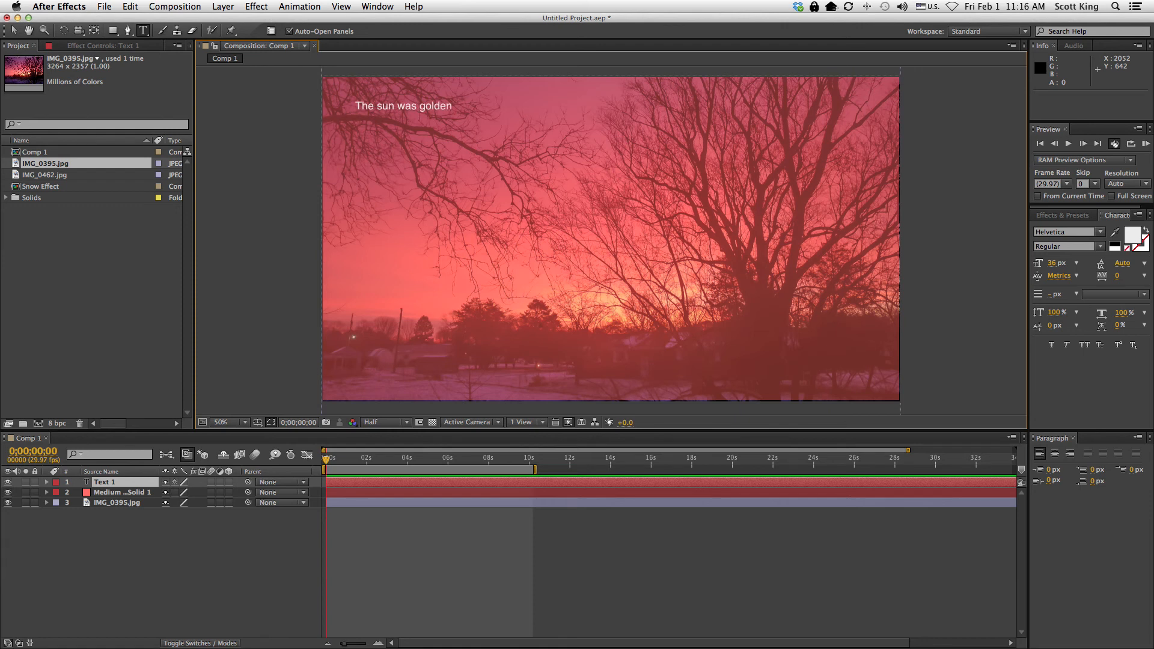
type(" and not blue. The dog crie")
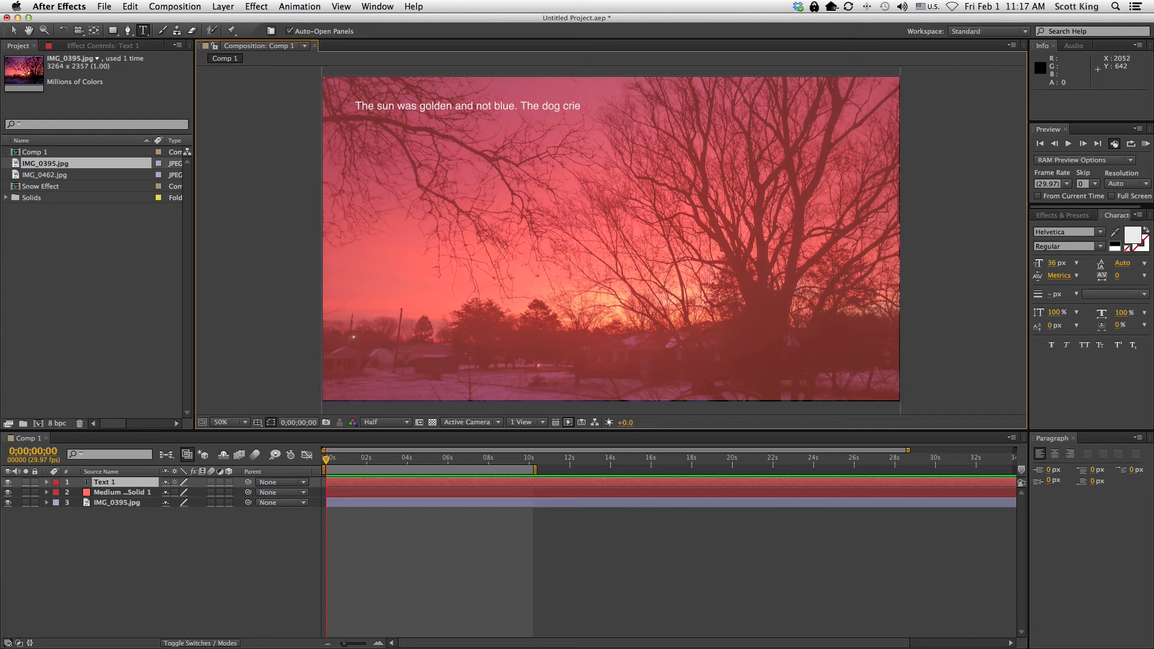
type("d when he took a poo!")
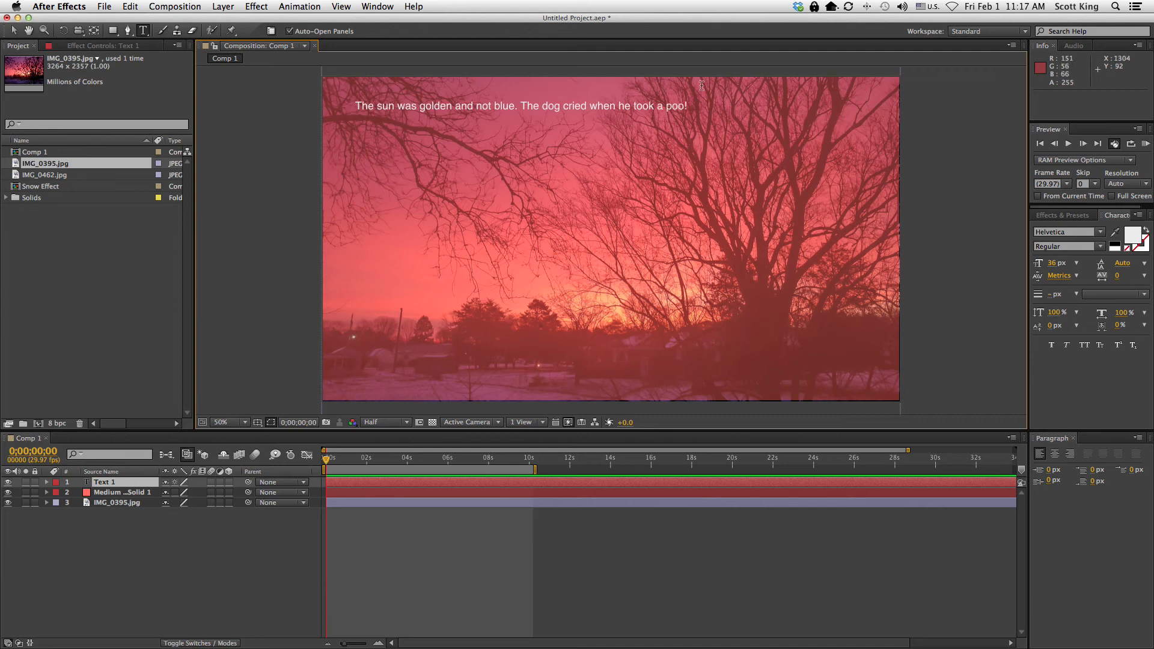
Step: Set the whole text line to a 56 px font size, 5 px leading and -9 tracking
left_click_drag(689, 106, 589, 107)
left_click_drag(462, 98, 288, 103)
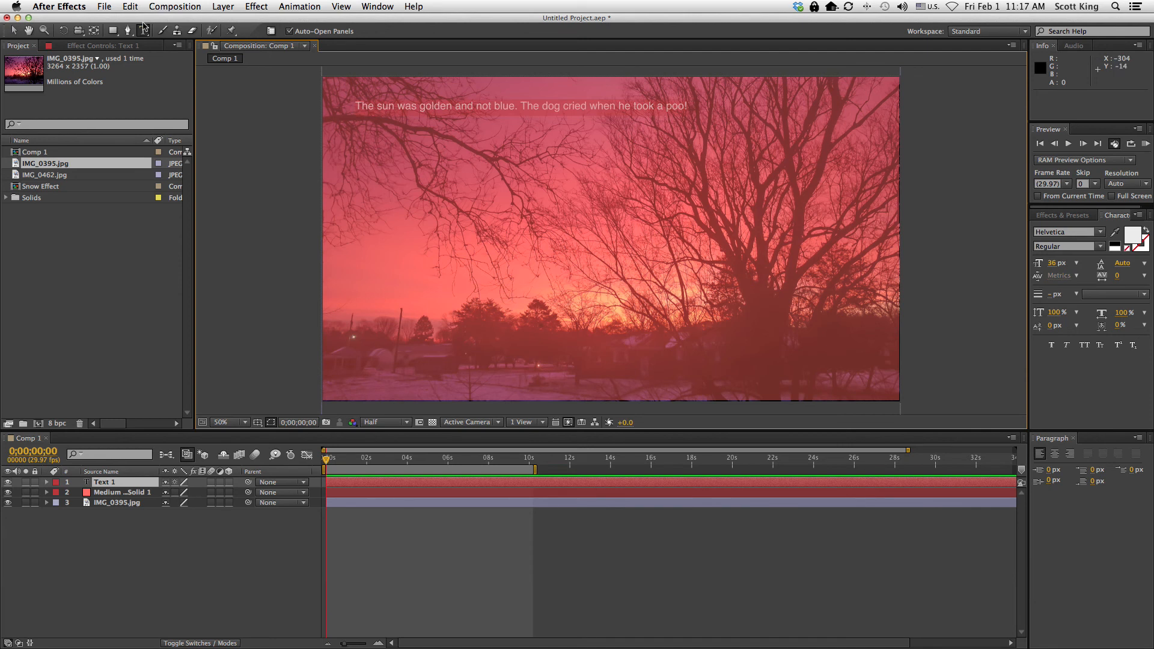
left_click(396, 112)
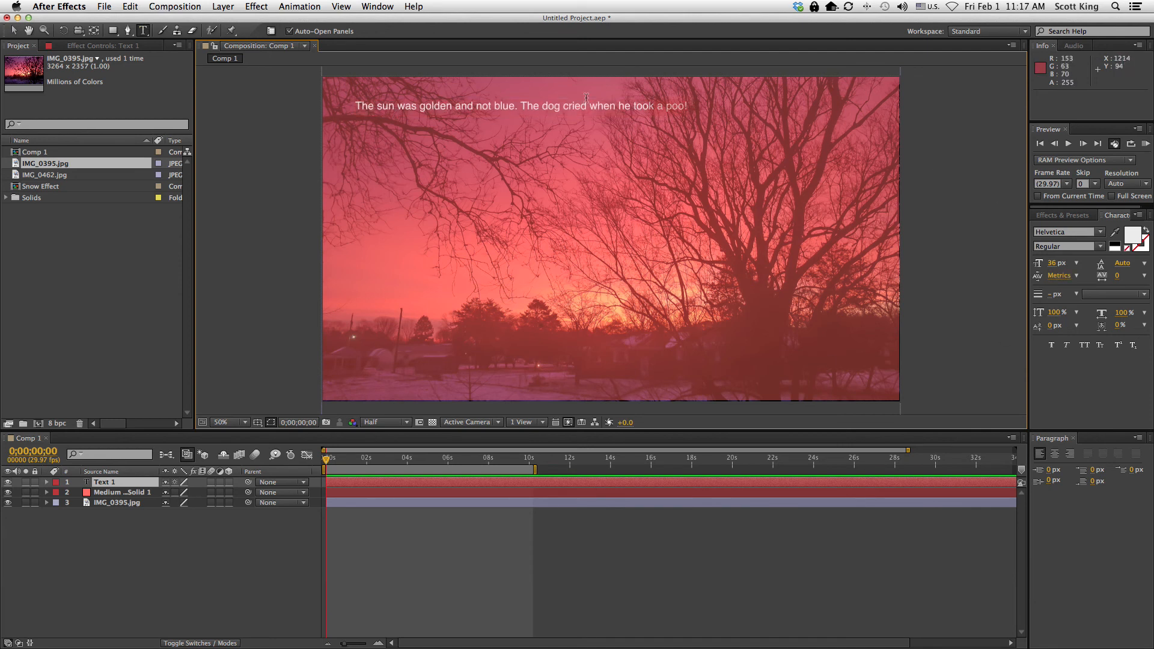
key("super+a")
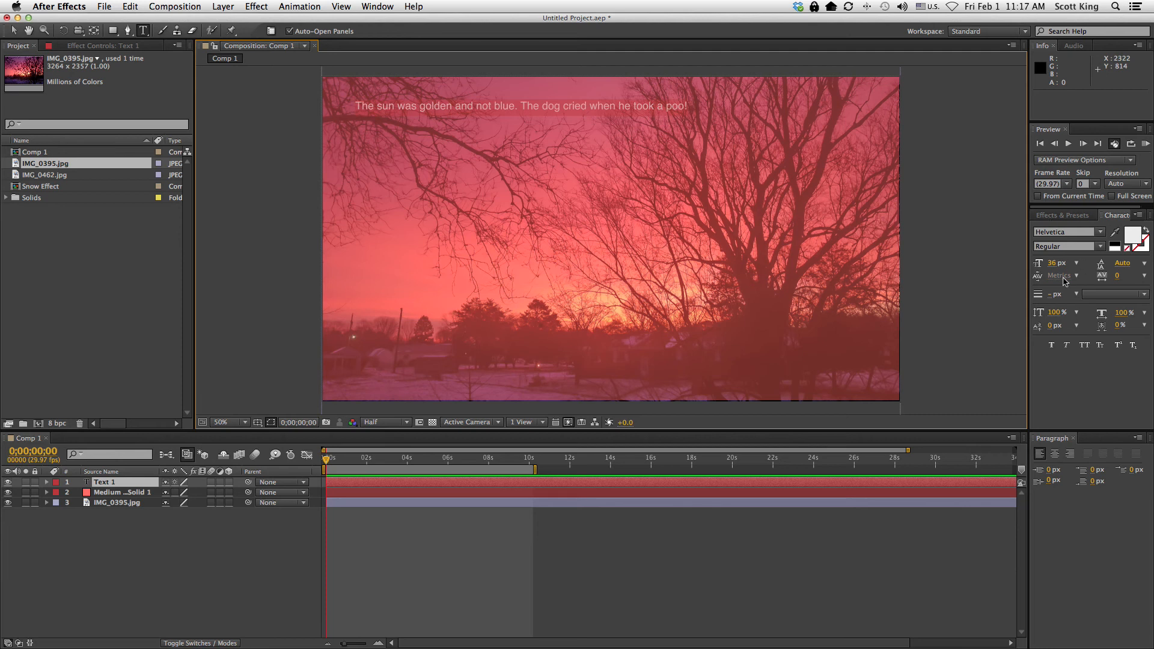
left_click(1075, 219)
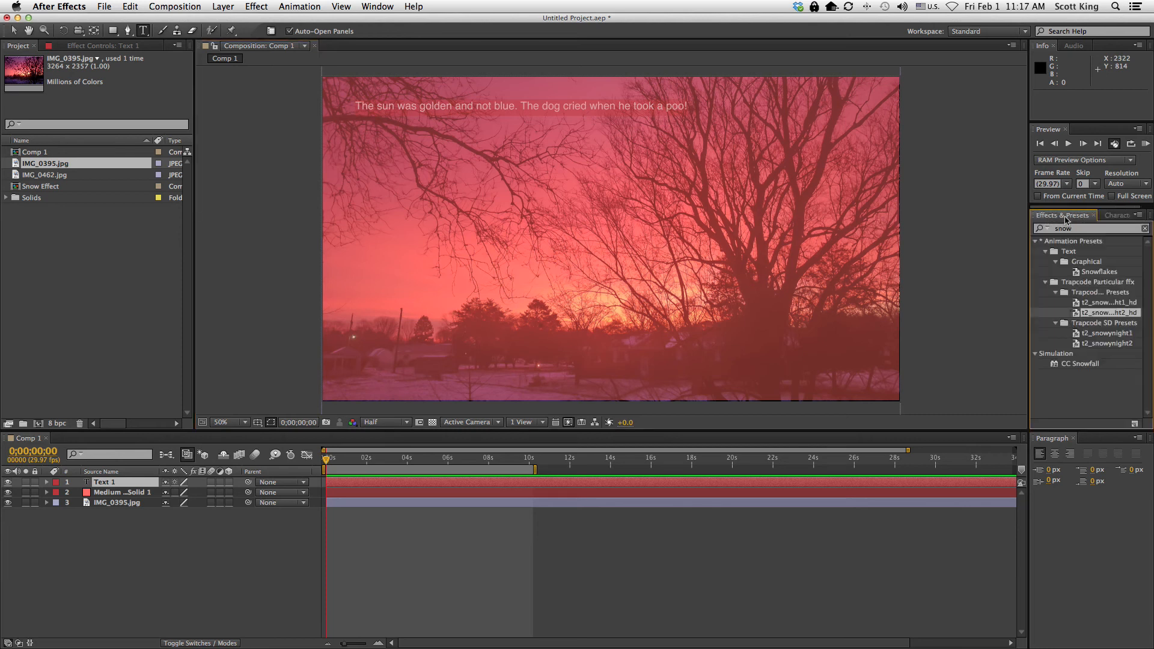
left_click(1117, 215)
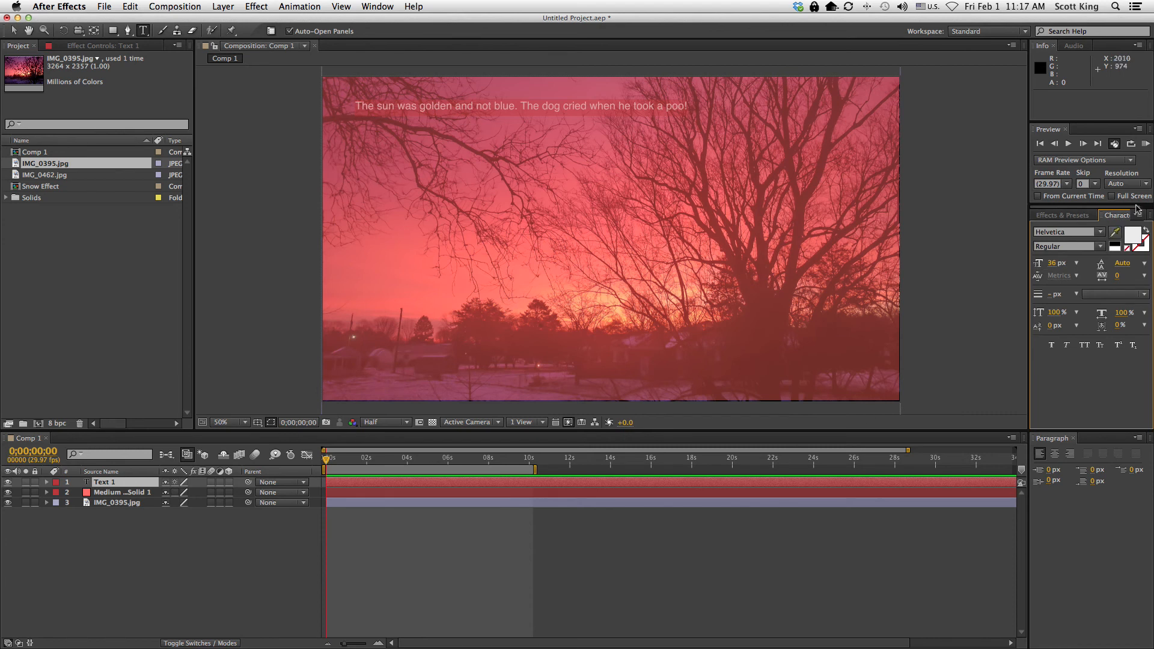
left_click_drag(1052, 262, 1125, 277)
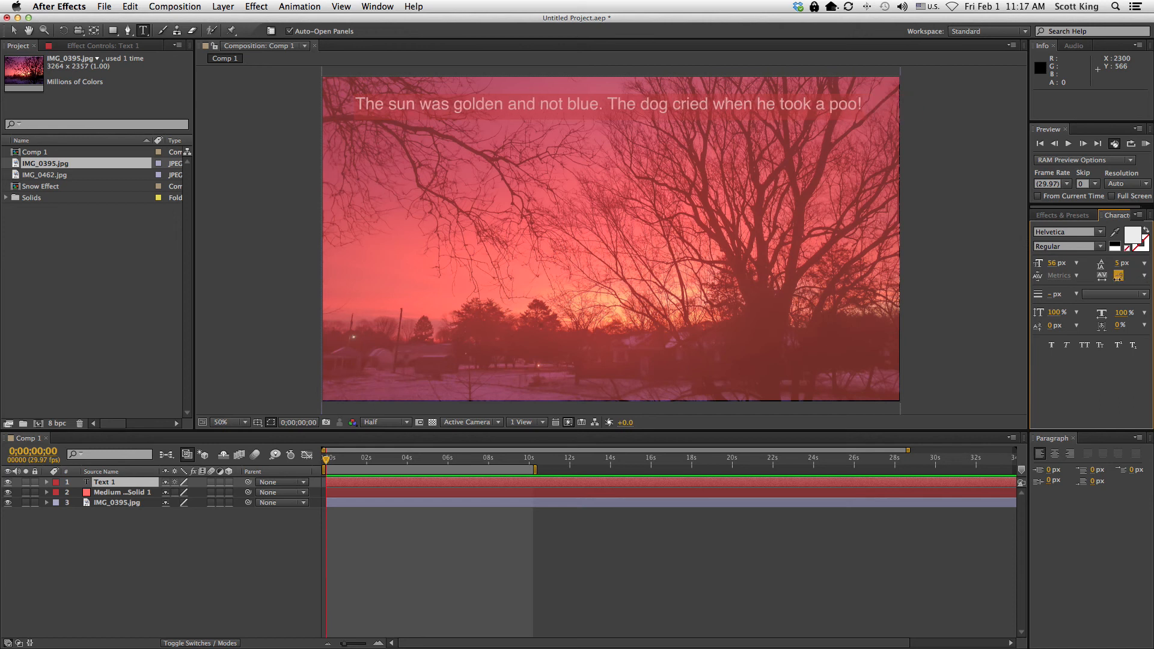
left_click(13, 30)
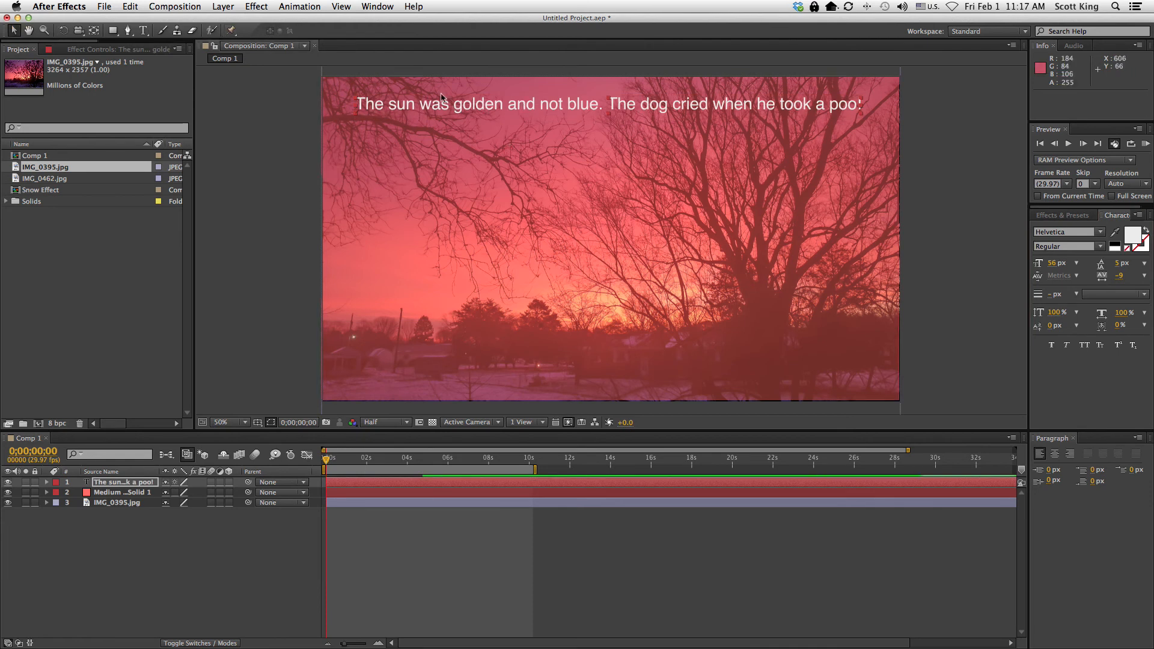
Step: Draw a text box reading "Here I am typing inside a box and I'm making this up as I go!" followed by a question about typing
left_click(144, 30)
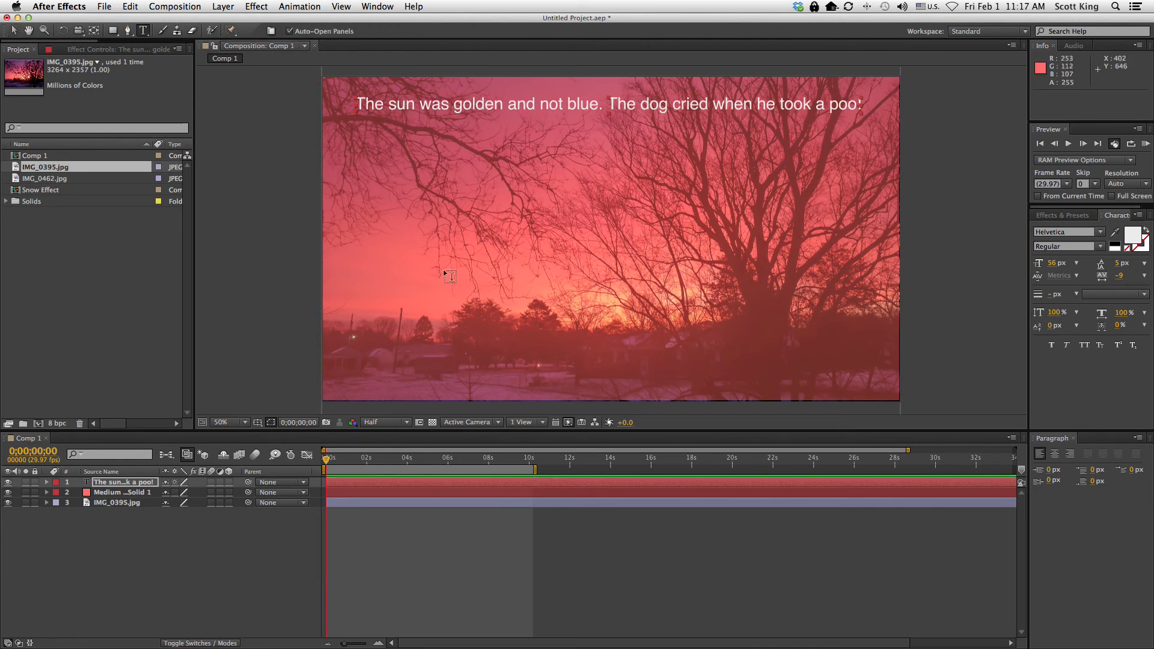
left_click_drag(376, 163, 848, 313)
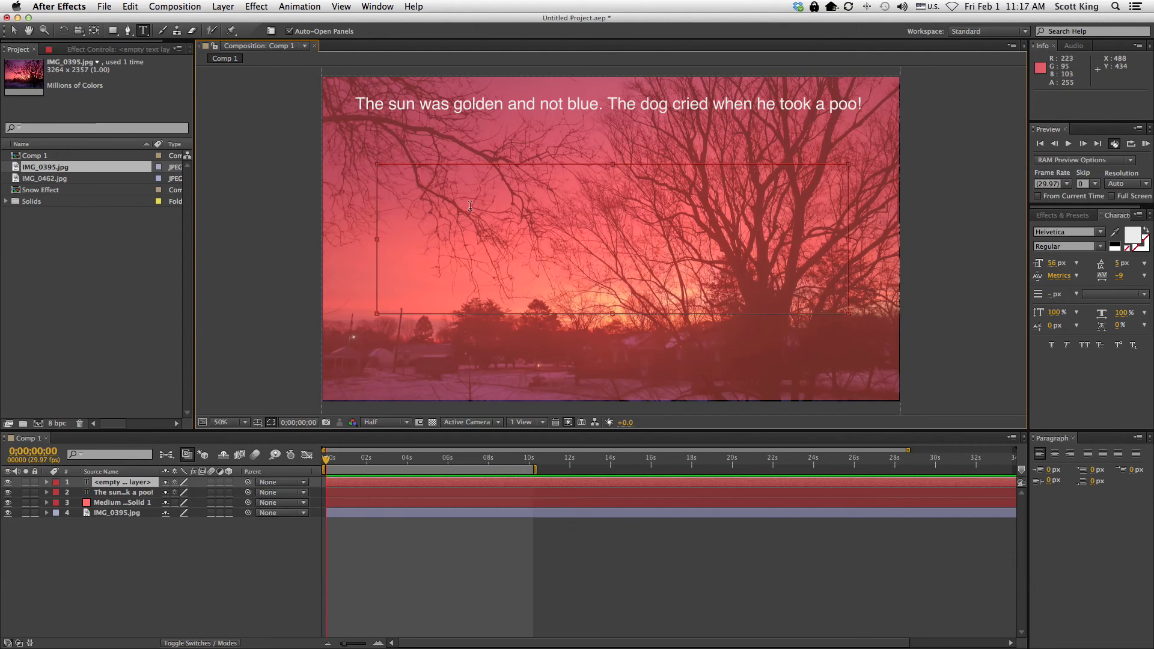
type("Here I am typing in")
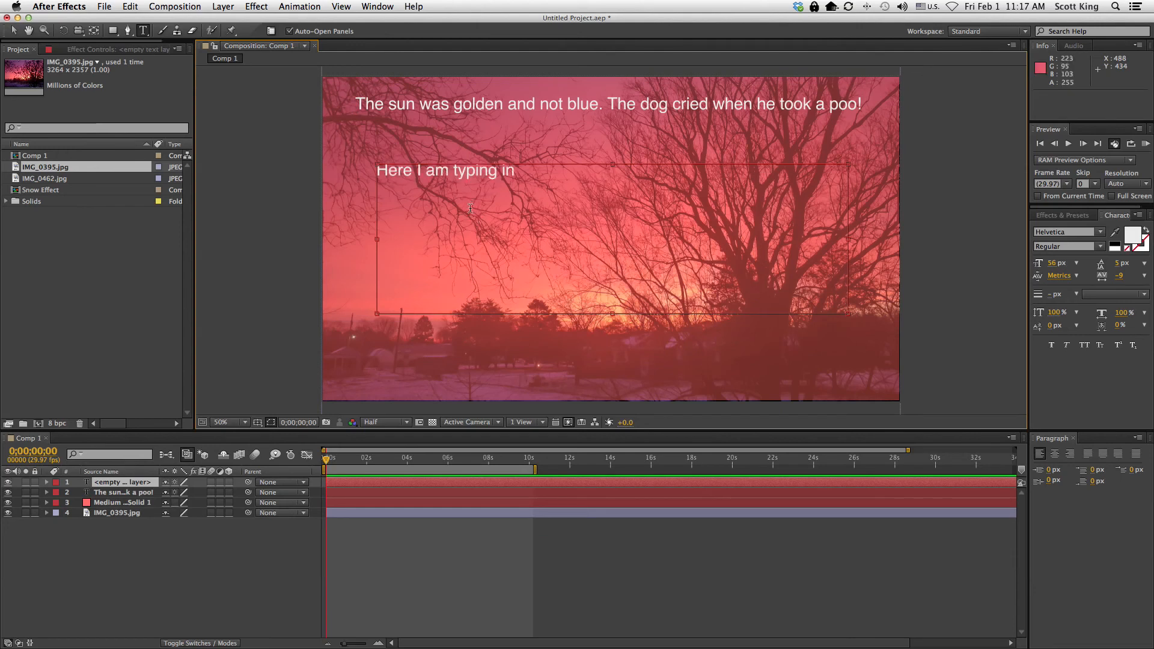
type("side a box")
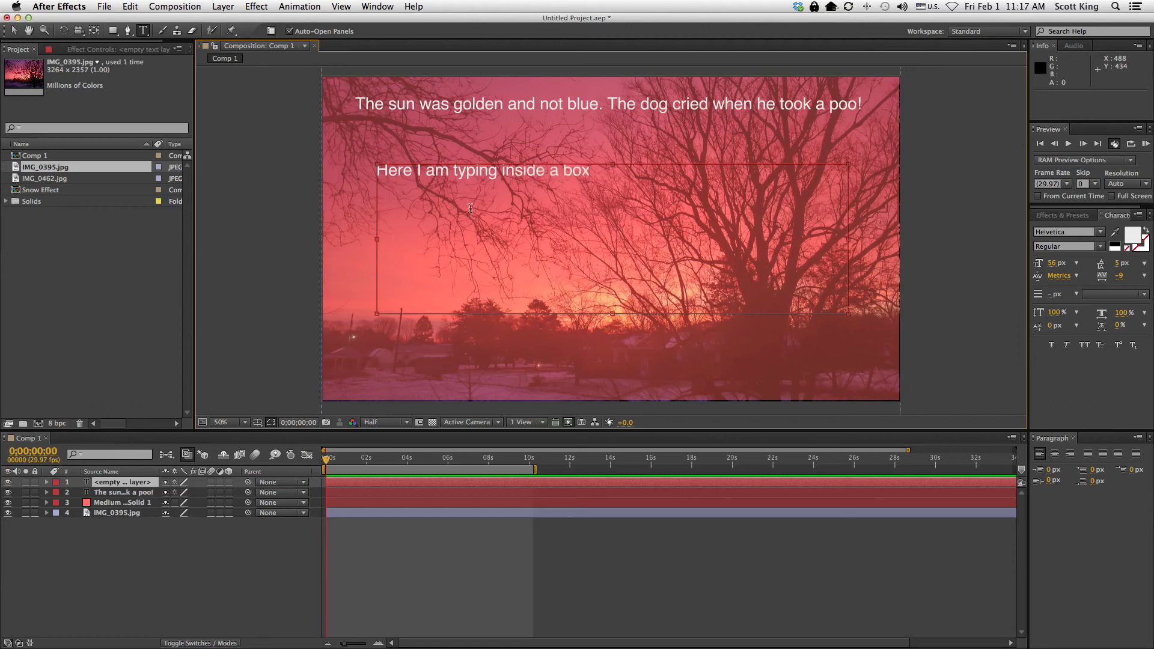
type(" and I'm")
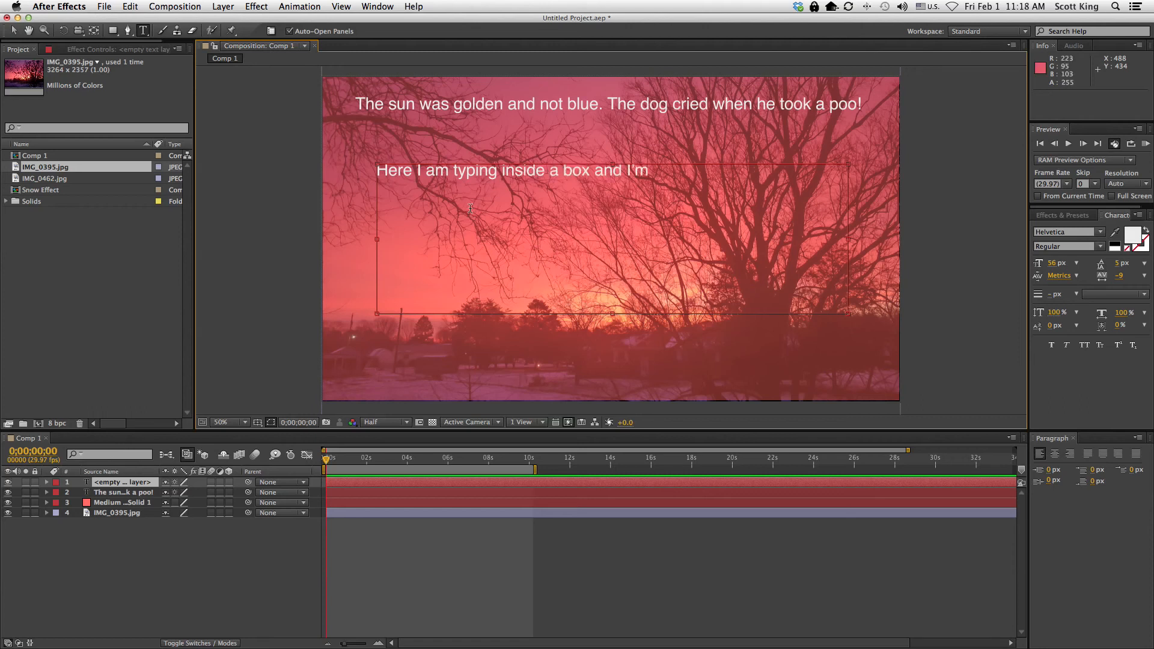
type(" making this up as")
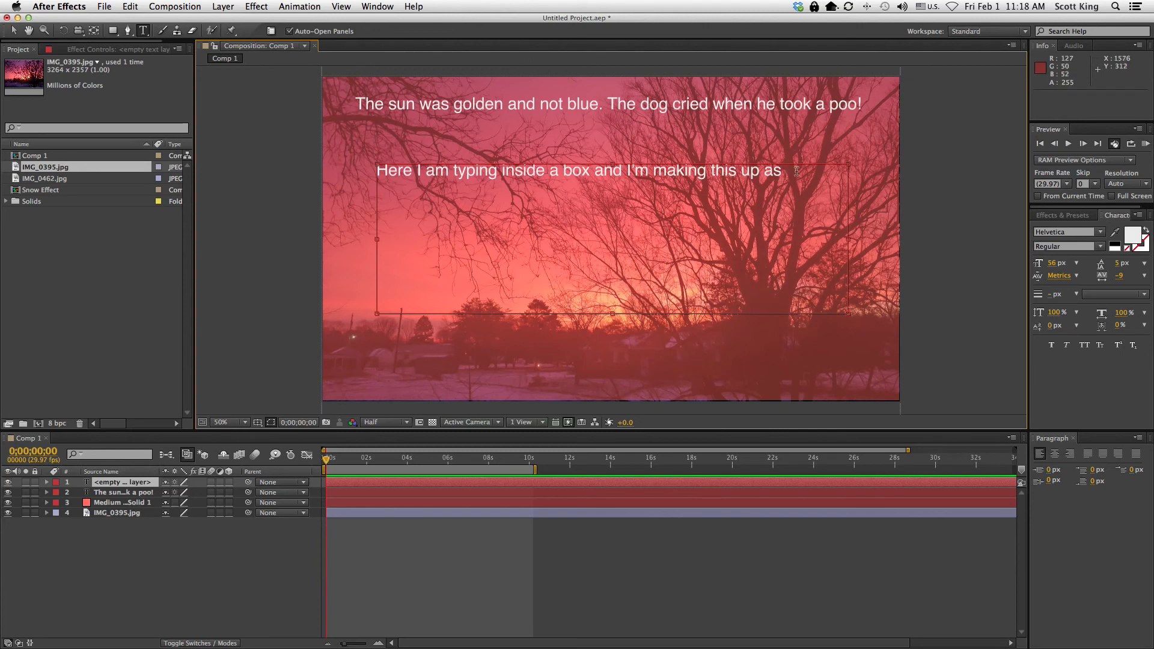
type("go!")
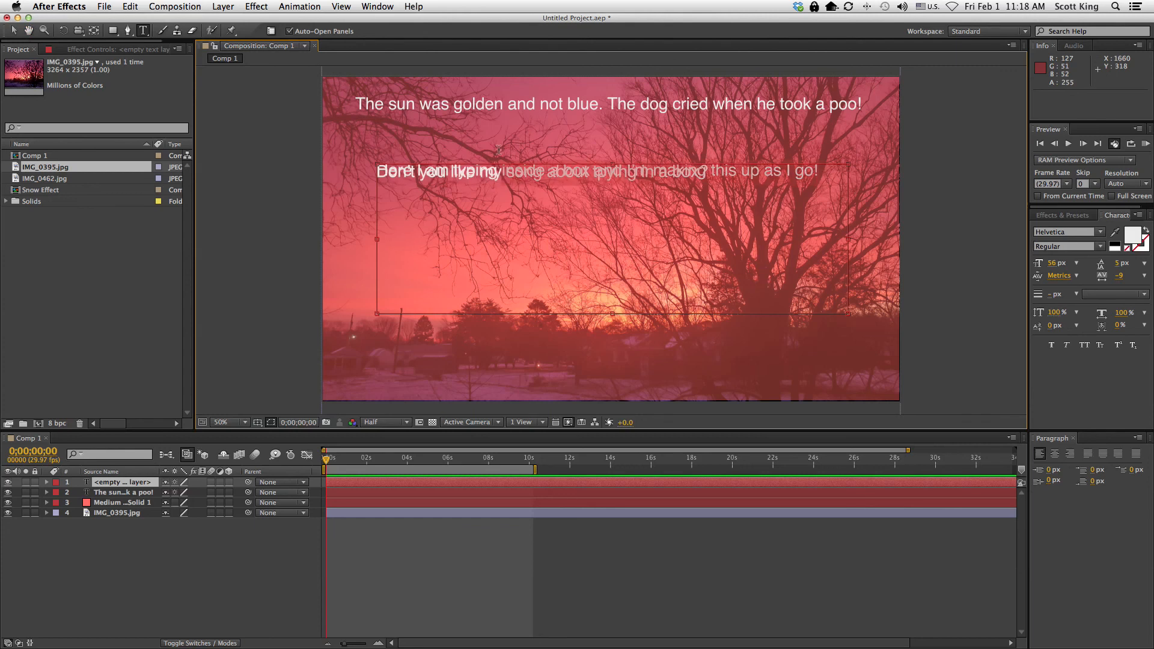
Step: Set the boxed text's tracking to 0 and its leading to 36 px
left_click(1118, 275)
type("0")
left_click(1128, 263)
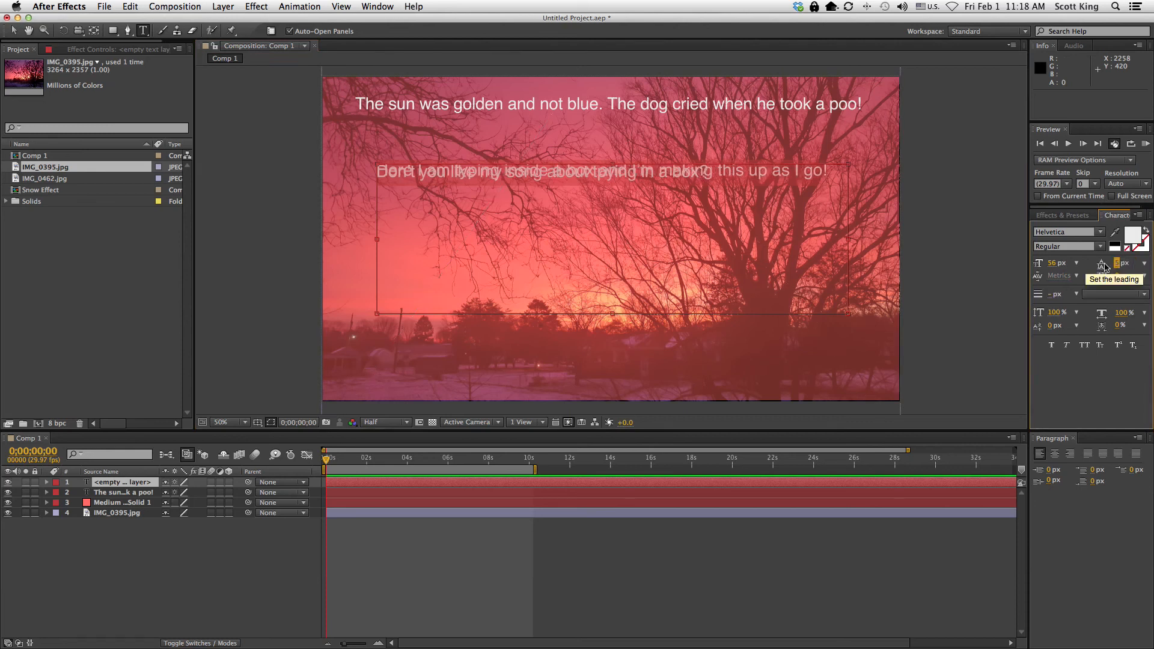
left_click_drag(1117, 264, 1125, 263)
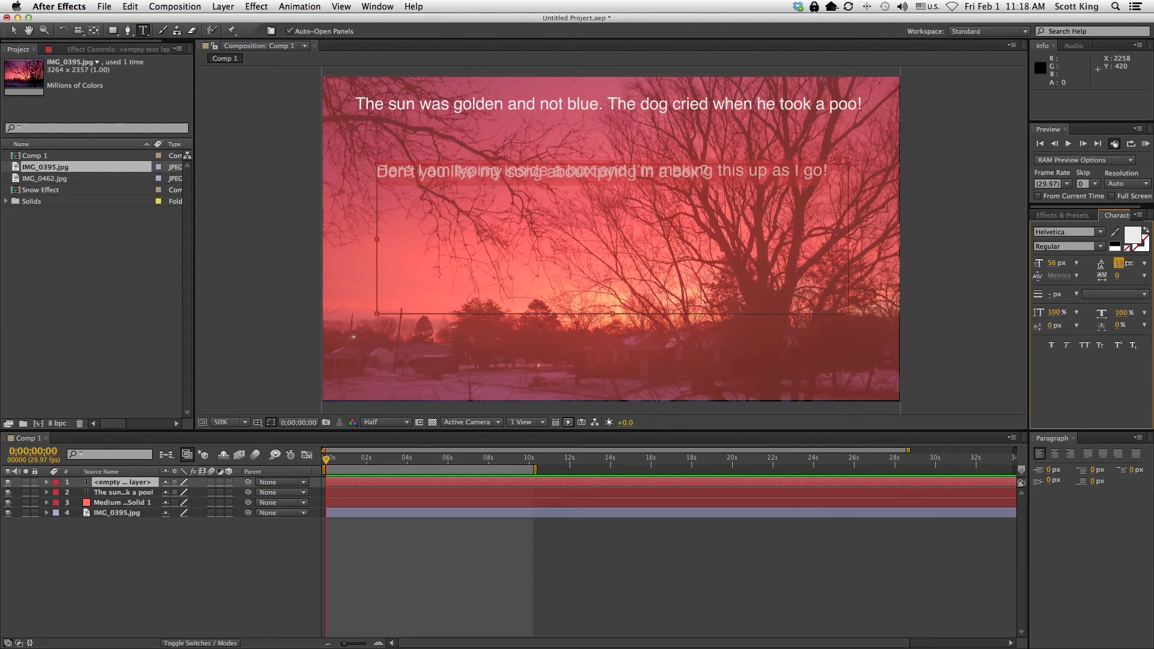
left_click(1118, 275)
left_click(1119, 264)
left_click(674, 249)
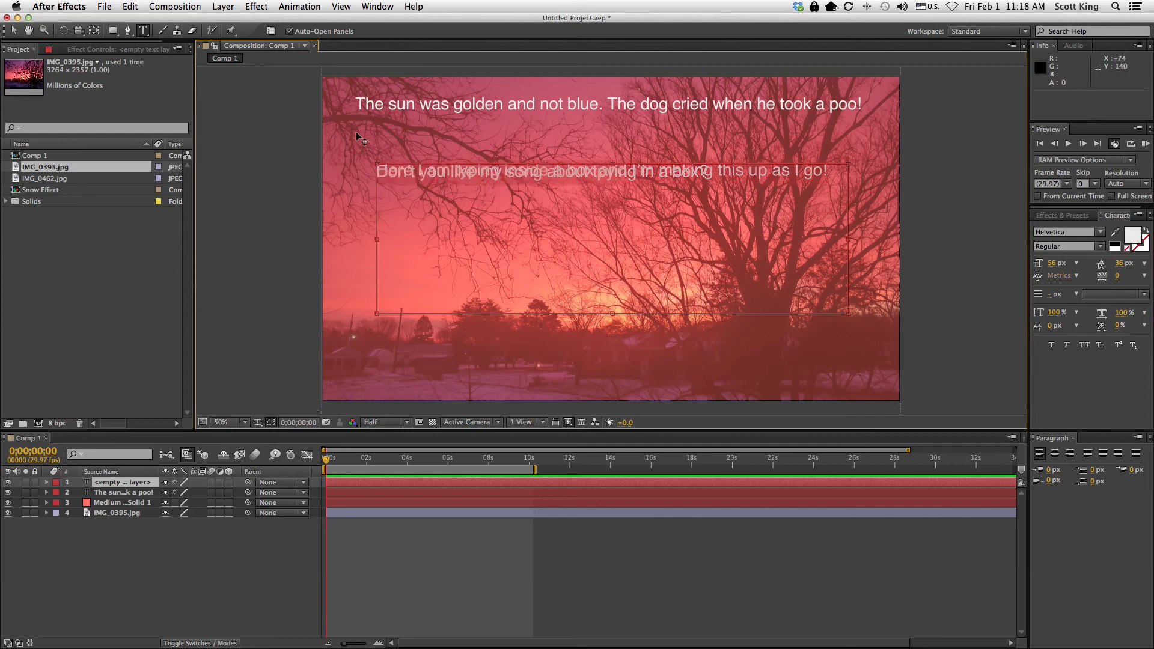
Step: Apply Auto leading, 0 tracking and a 12 px font size to the boxed text selection
left_click(1075, 276)
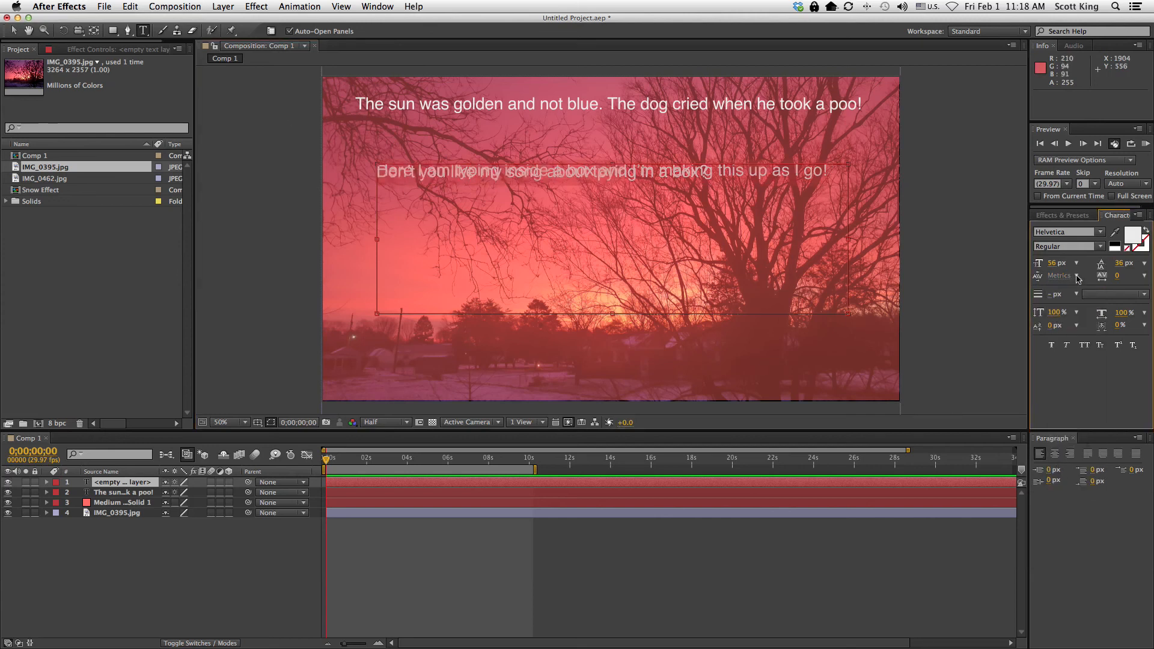
left_click(1144, 265)
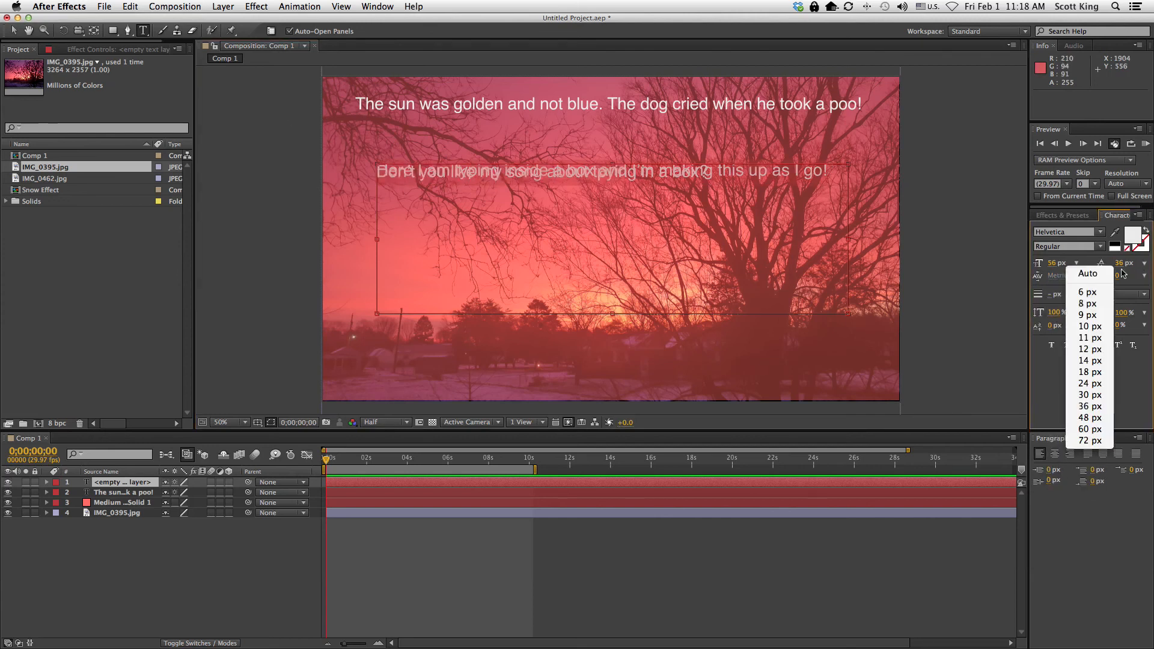
left_click(1089, 268)
left_click(1144, 280)
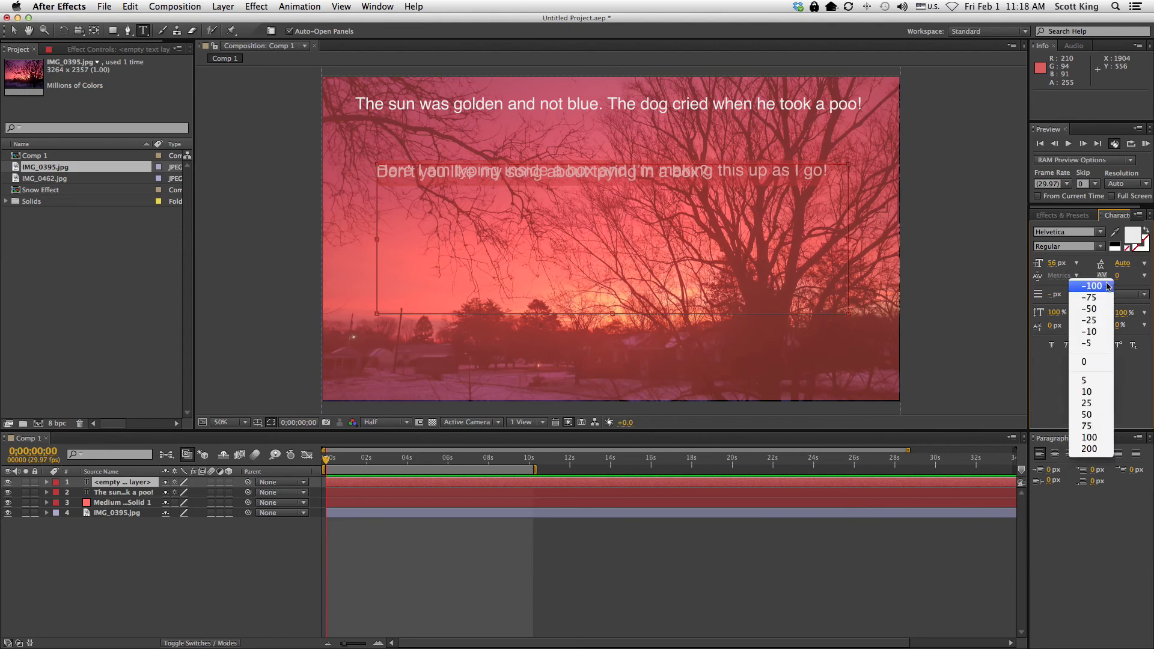
left_click(1090, 362)
left_click(1077, 263)
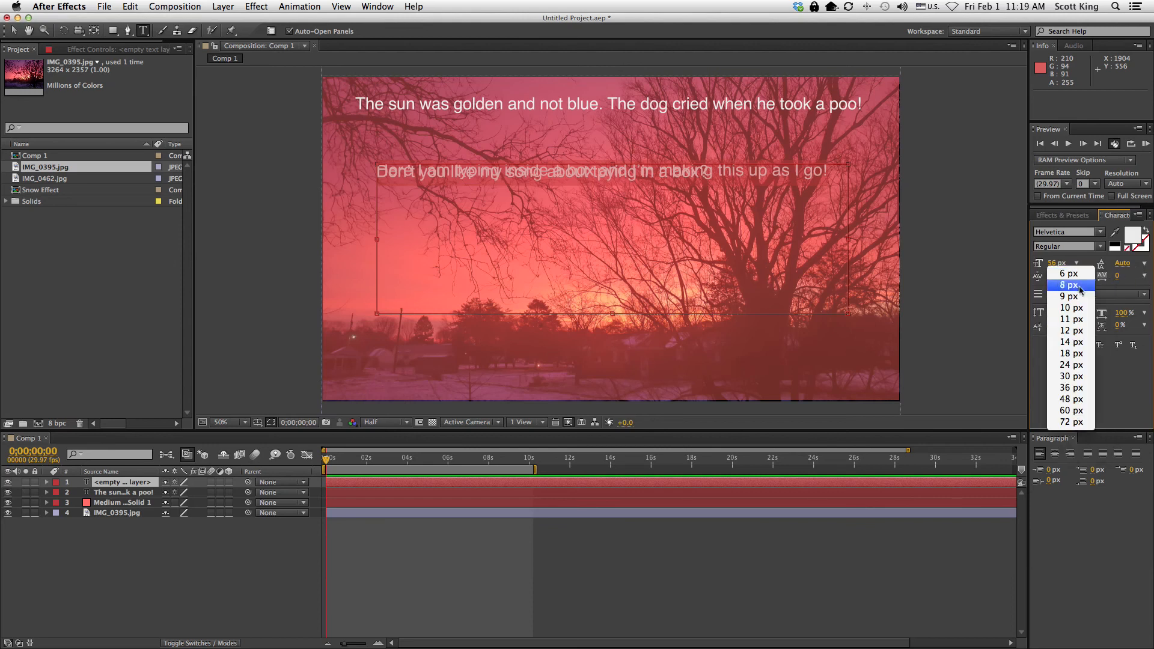
left_click(1085, 331)
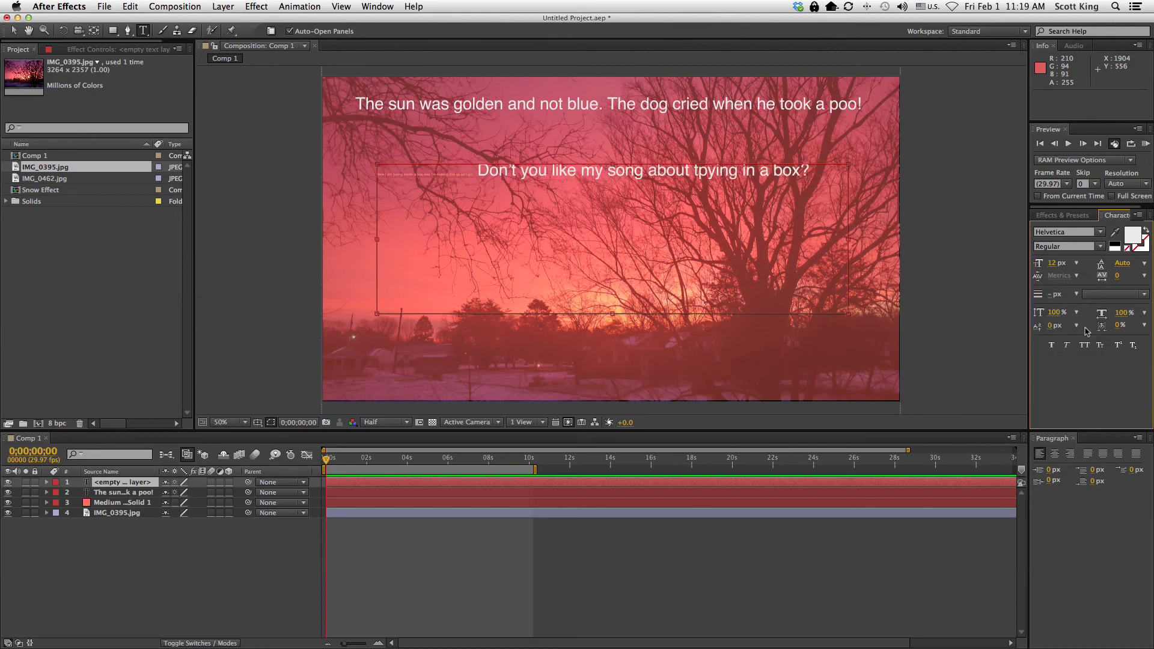
Step: Set all the boxed text to 48 px with Auto leading and 0 tracking, and finish text editing
left_click_drag(814, 172, 315, 151)
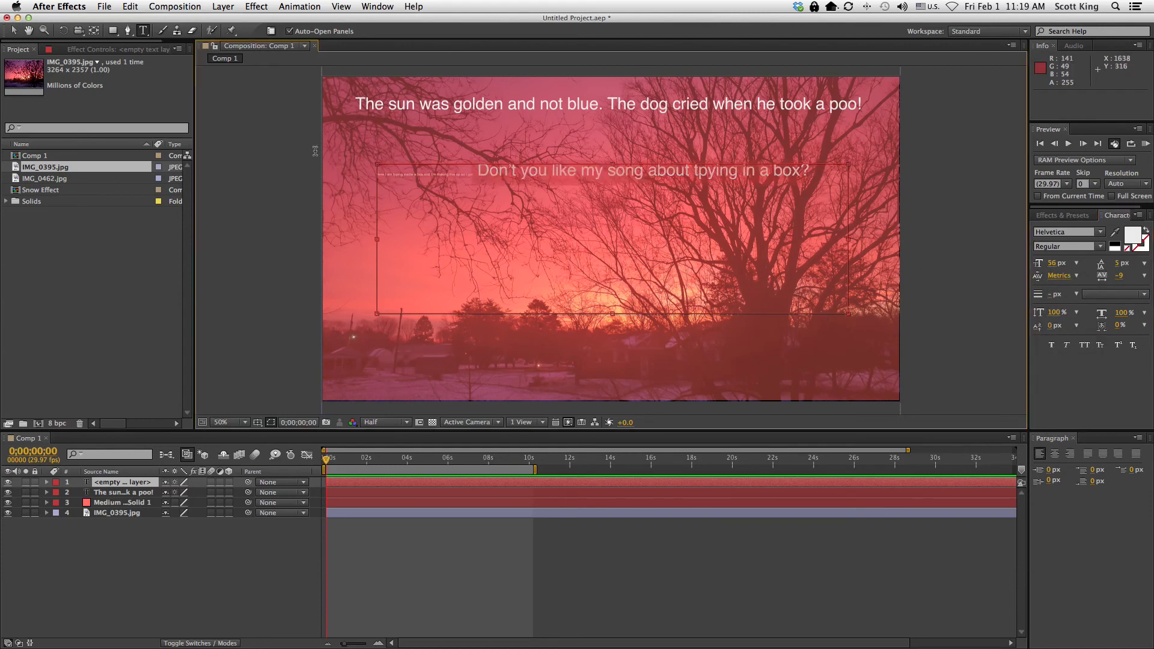
left_click(1146, 268)
left_click(1104, 272)
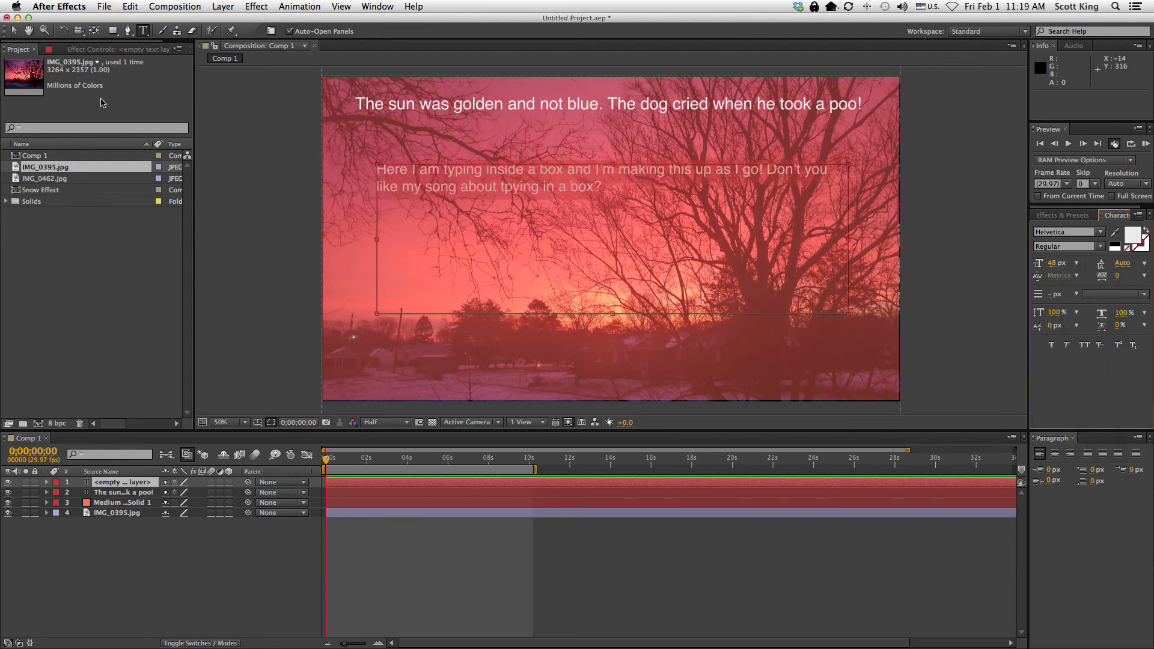
left_click(13, 30)
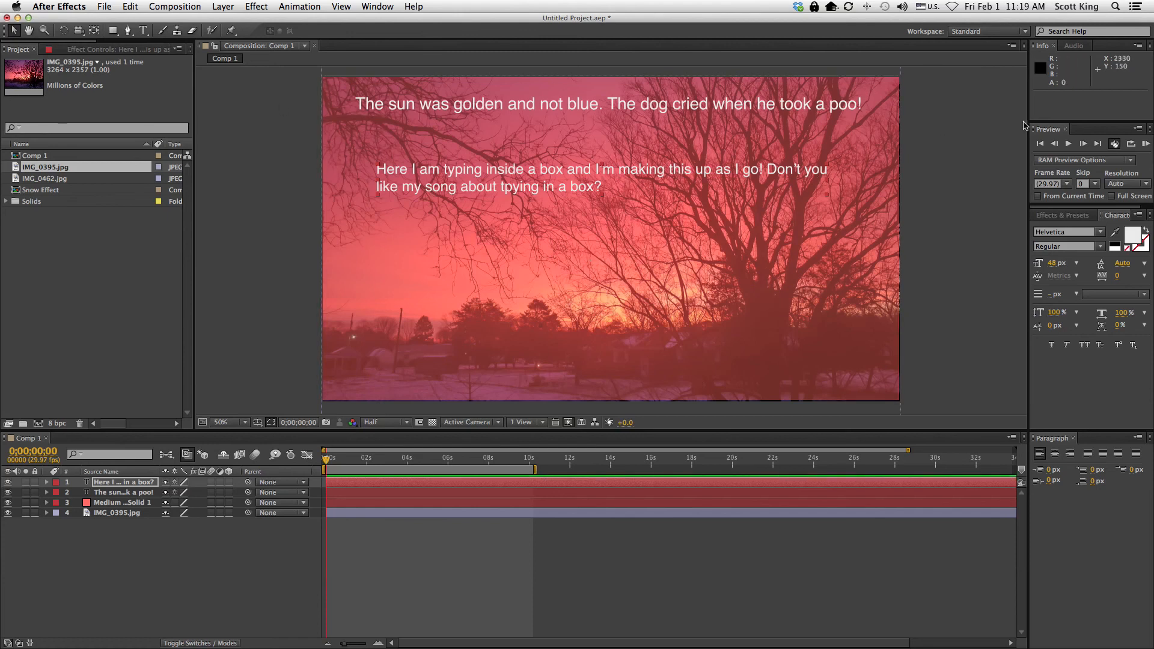
Step: Shift the golden sun text line slightly along the upper edge of the image
double_click(511, 106)
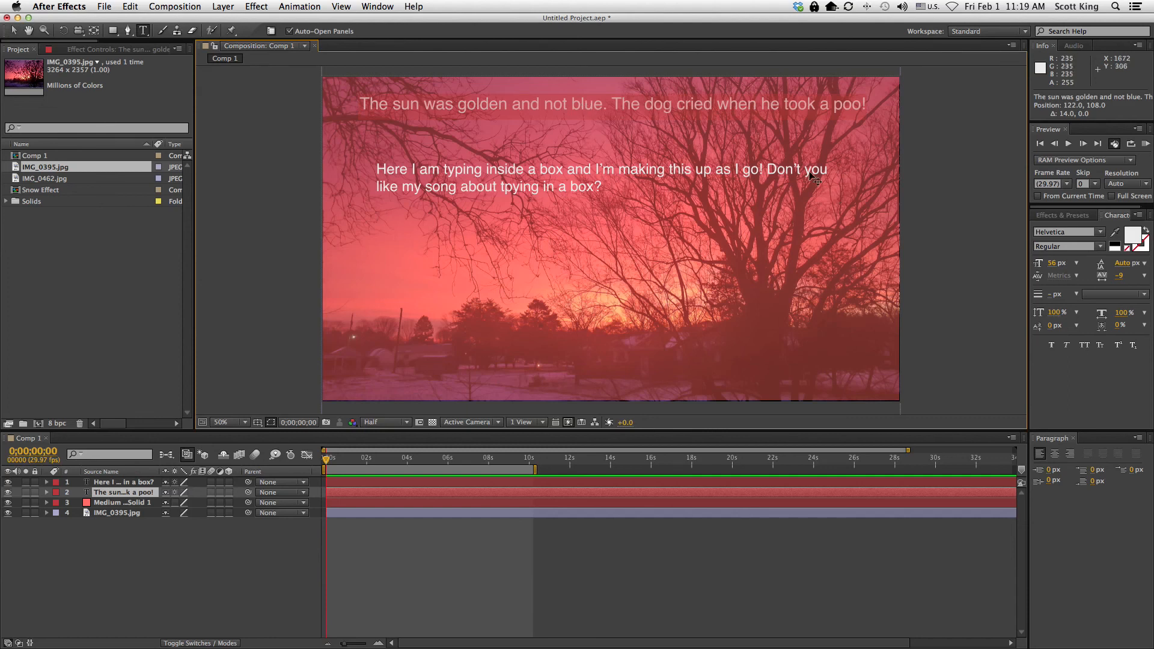
left_click(147, 35)
left_click(535, 186)
left_click_drag(481, 104, 478, 103)
left_click(13, 30)
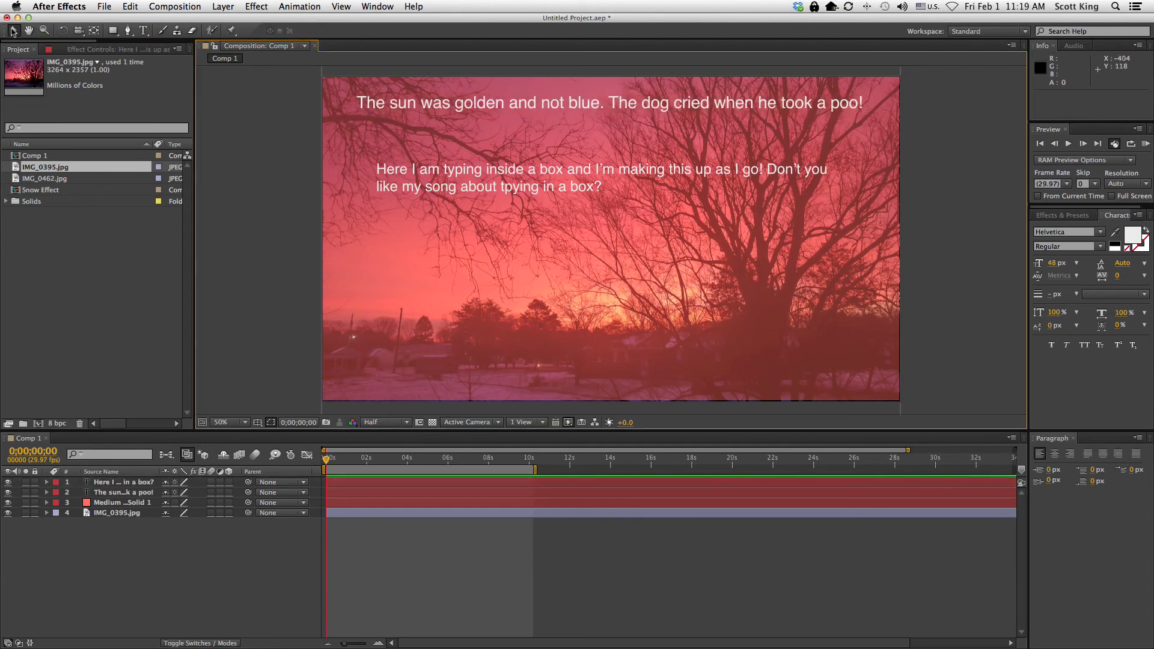
Step: Resize the paragraph's text box, first narrow, then larger, and finally wide and short so the text wraps onto two lines
left_click(450, 189)
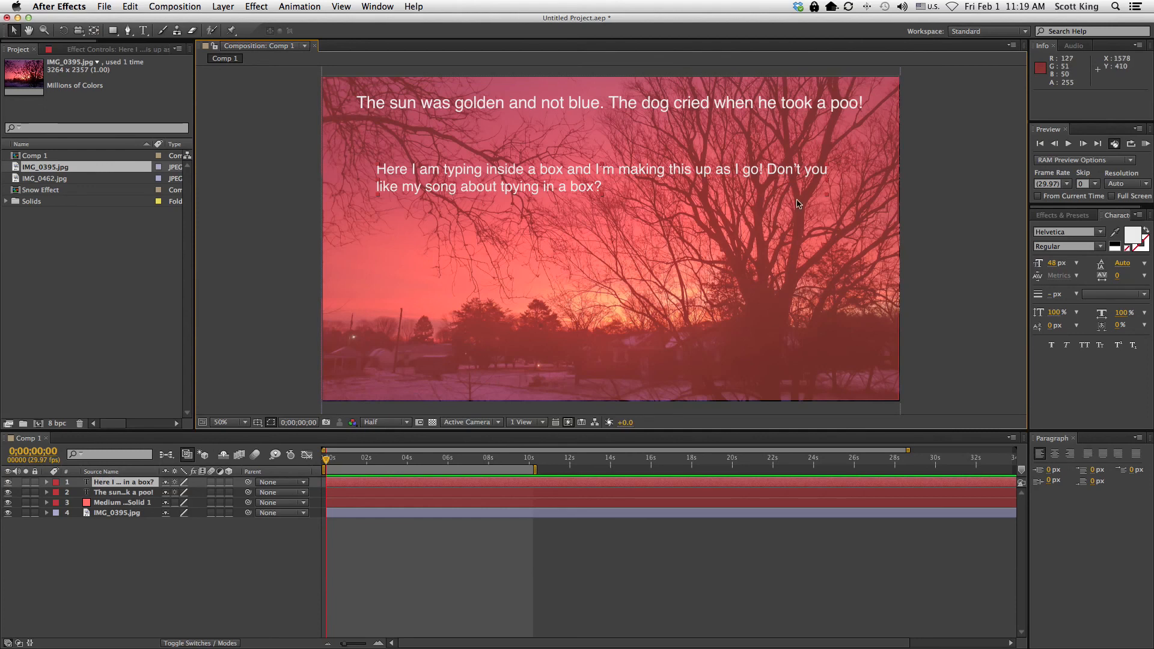
left_click(143, 30)
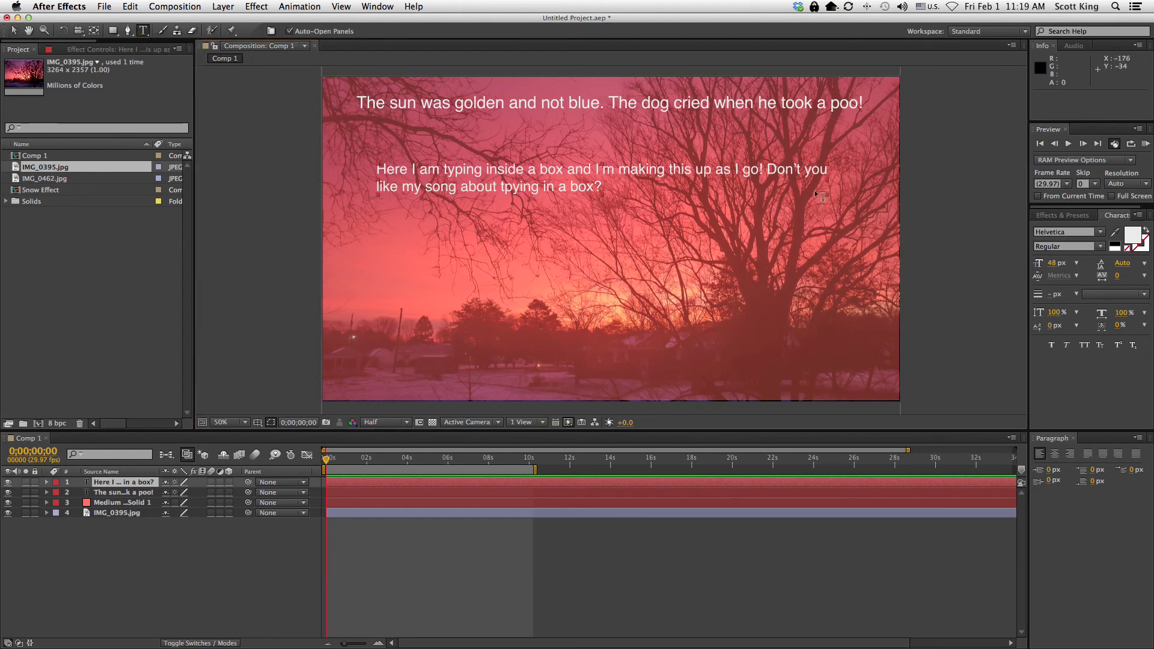
left_click(797, 171)
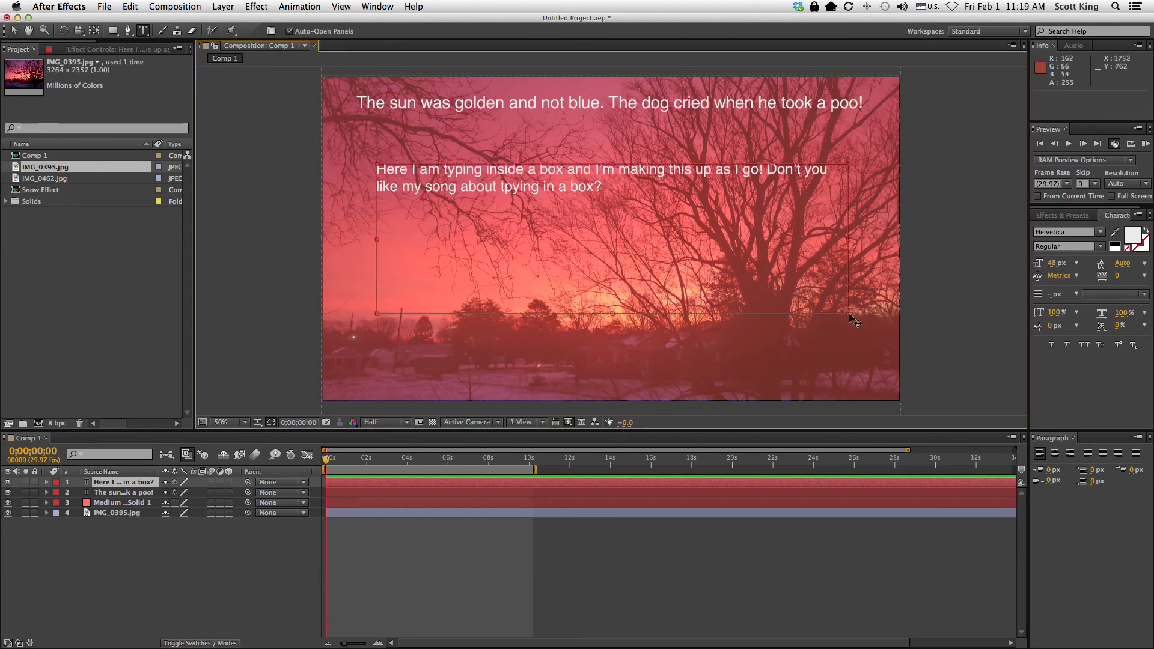
left_click_drag(811, 309, 470, 215)
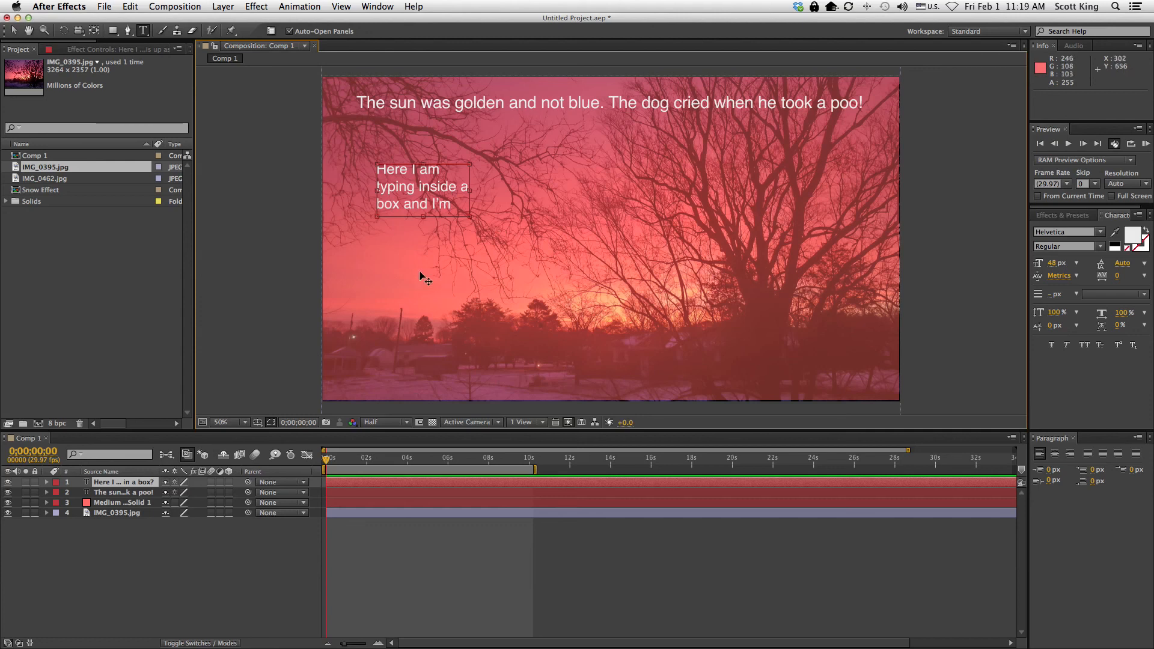
left_click_drag(470, 218, 632, 307)
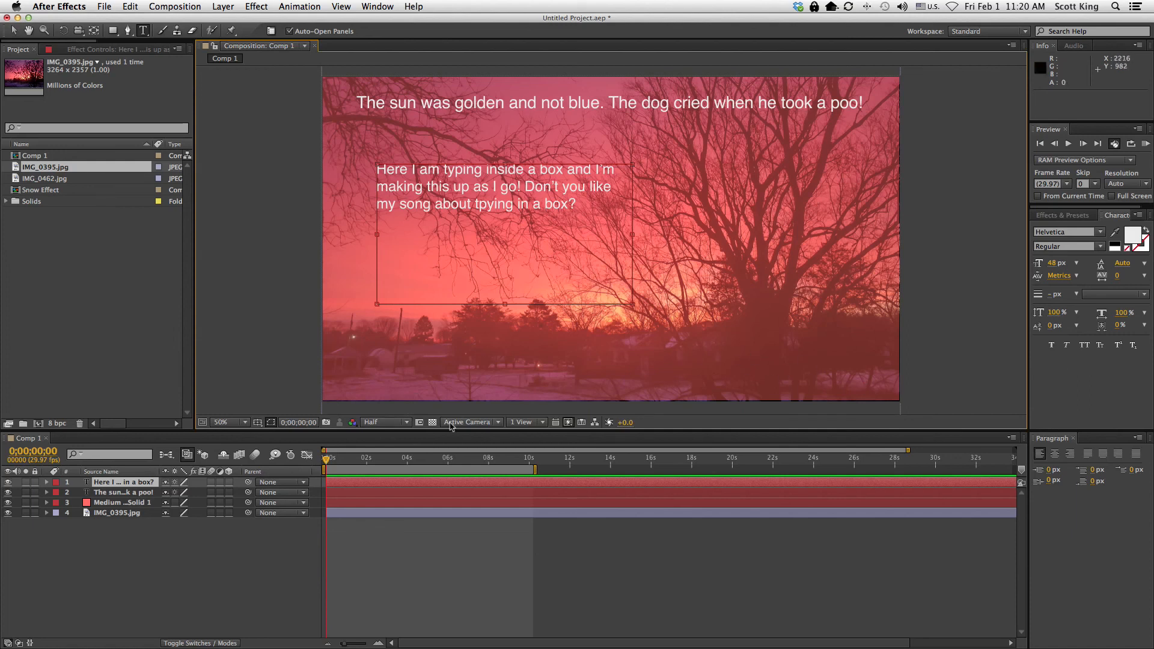
left_click_drag(632, 304, 790, 199)
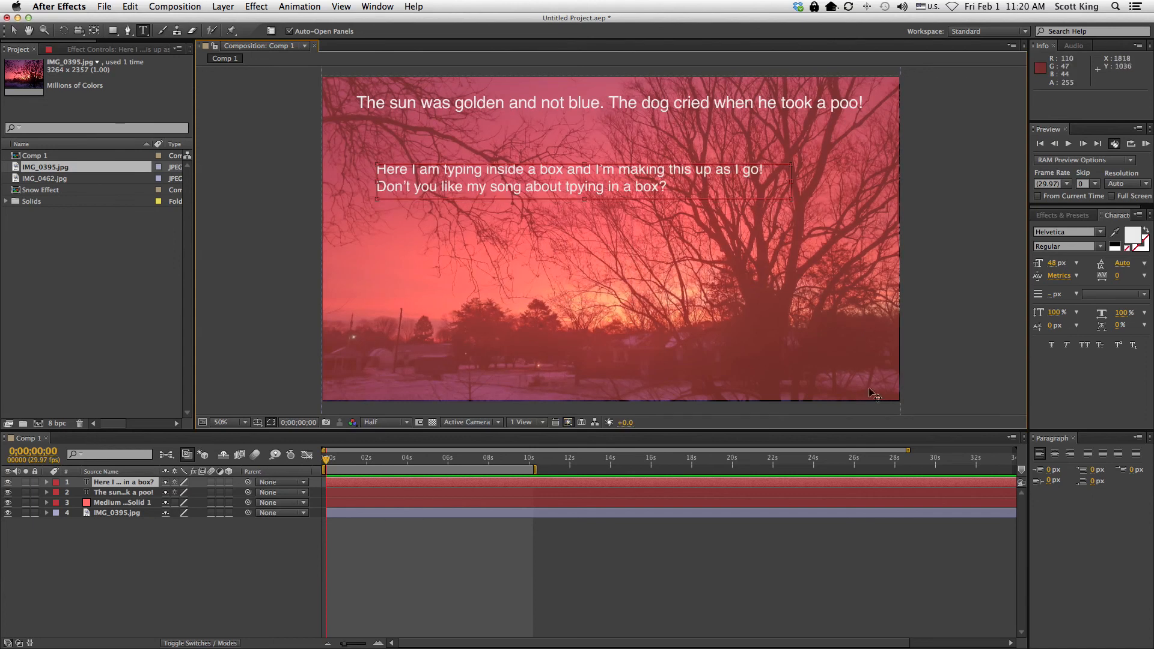
left_click(13, 30)
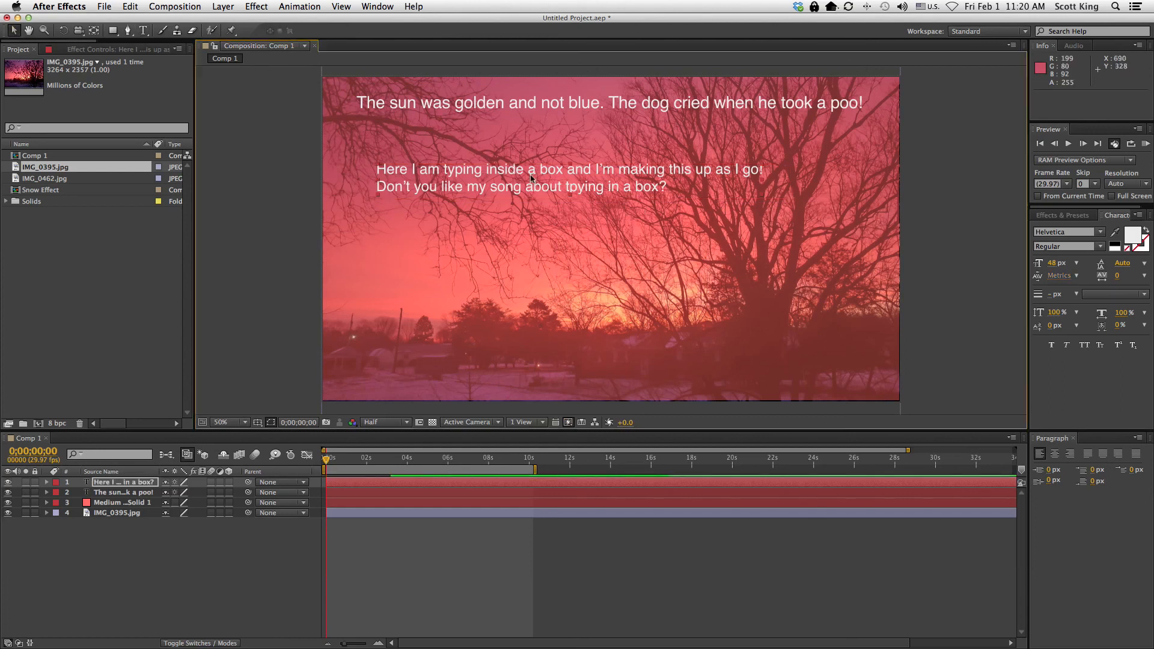
Step: Delete the boxed paragraph text layer from Comp 1
left_click(128, 513)
left_click(133, 527)
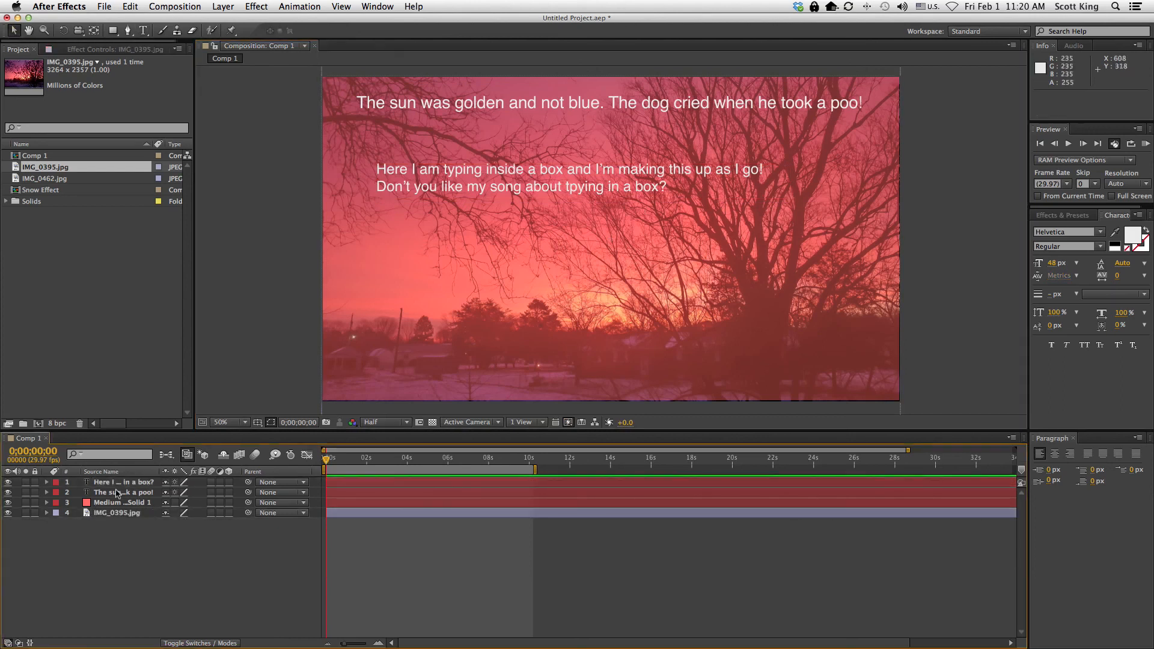
left_click(116, 483)
scroll(118, 484, "right", 1)
key("Delete")
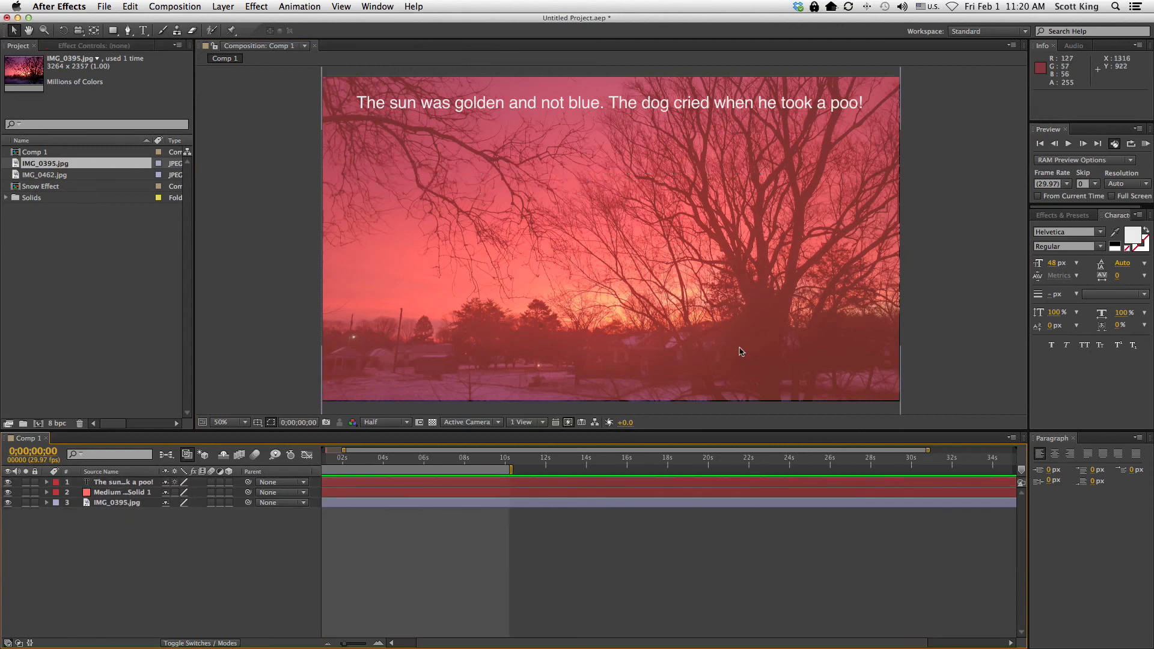
Step: Clear the effects search and browse the effect categories, expanding Text to examine the effects it offers
left_click(1085, 216)
left_click(1092, 228)
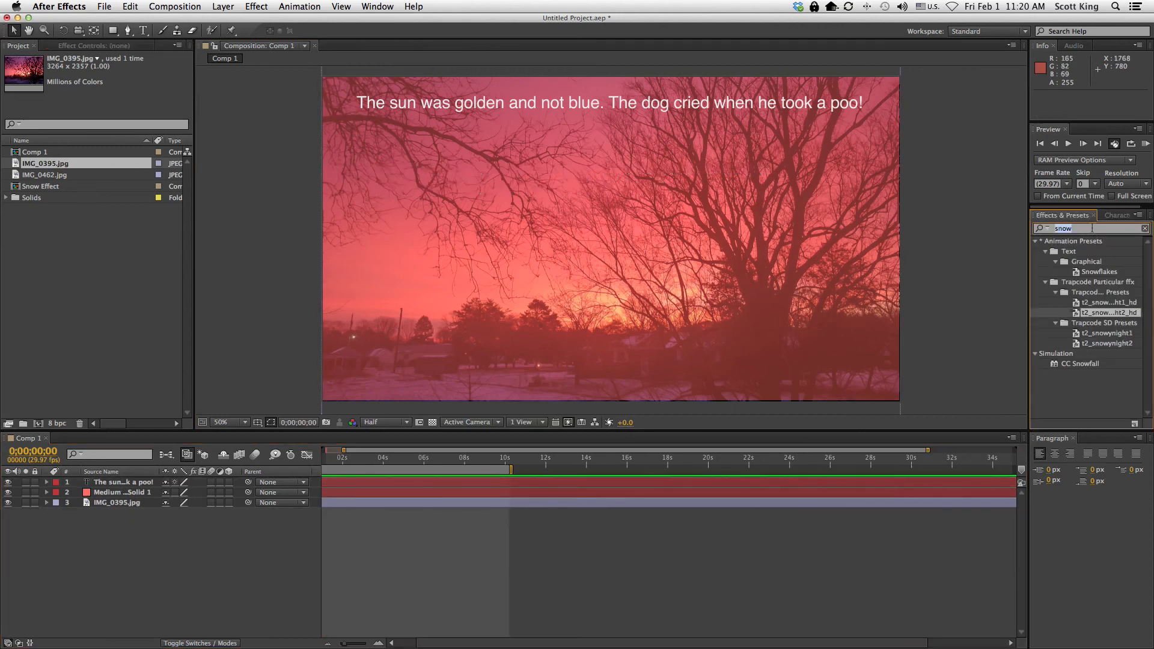
key("BackSpace")
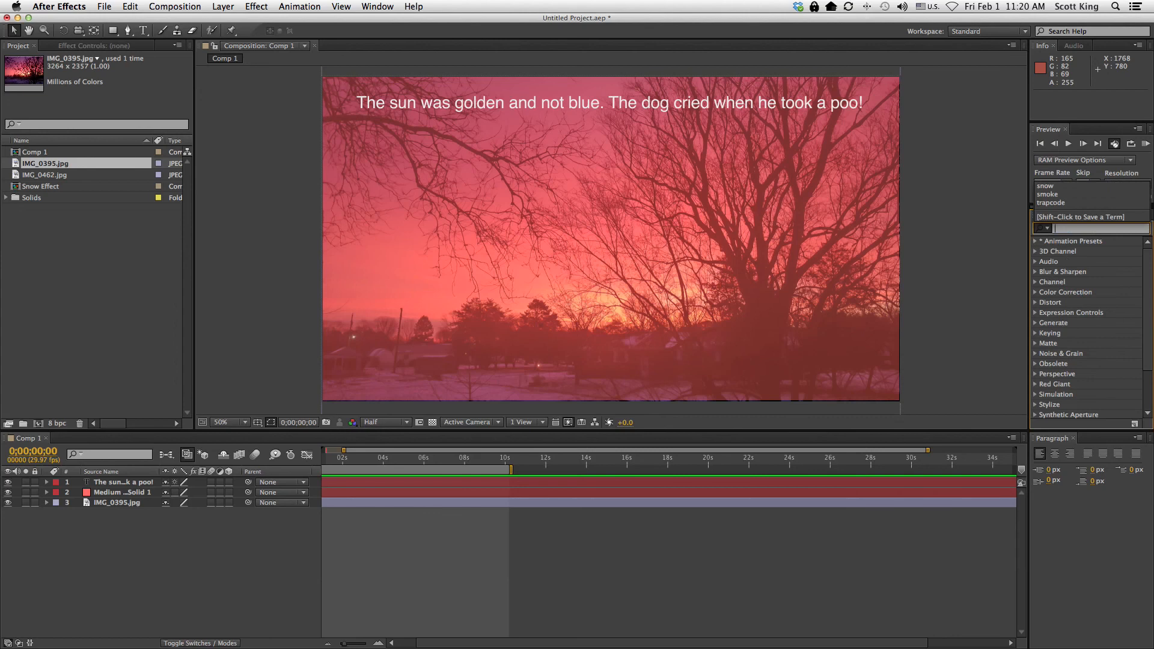
scroll(1076, 313, "down", 3)
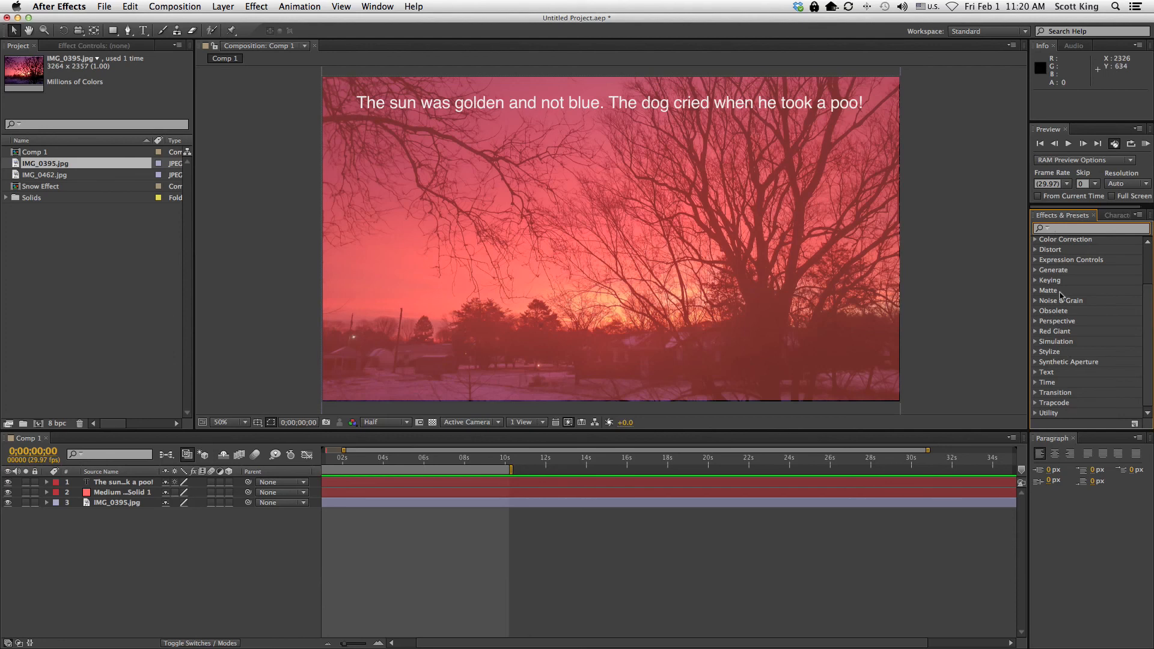
left_click(1035, 373)
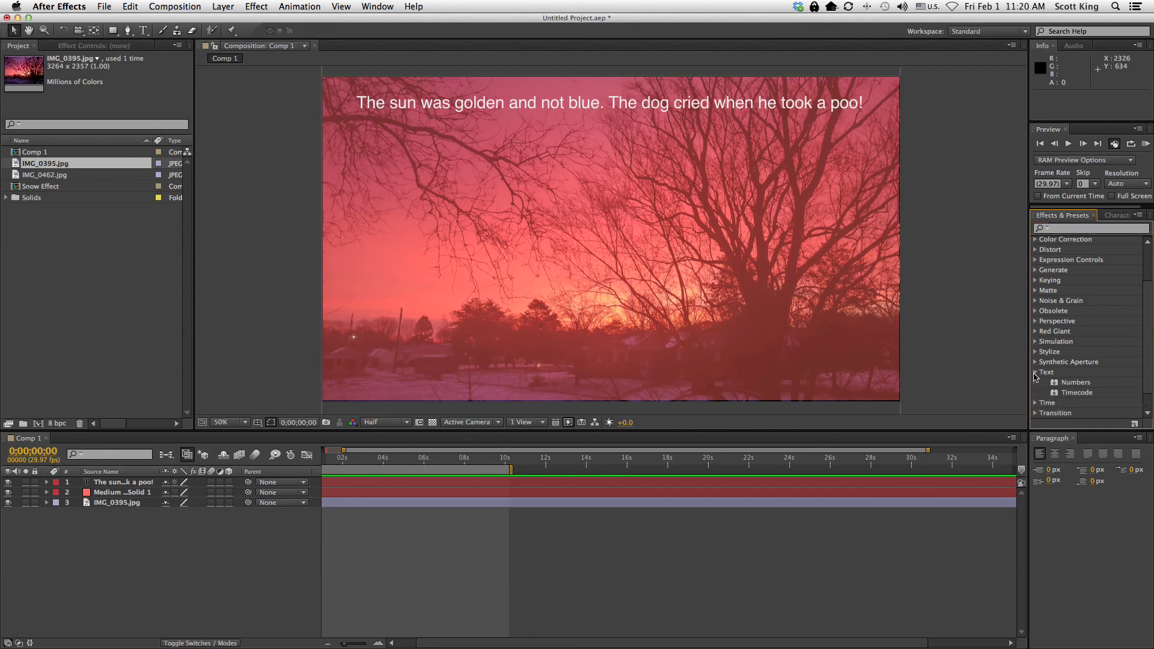
scroll(1075, 378, "down", 1)
left_click(1053, 374)
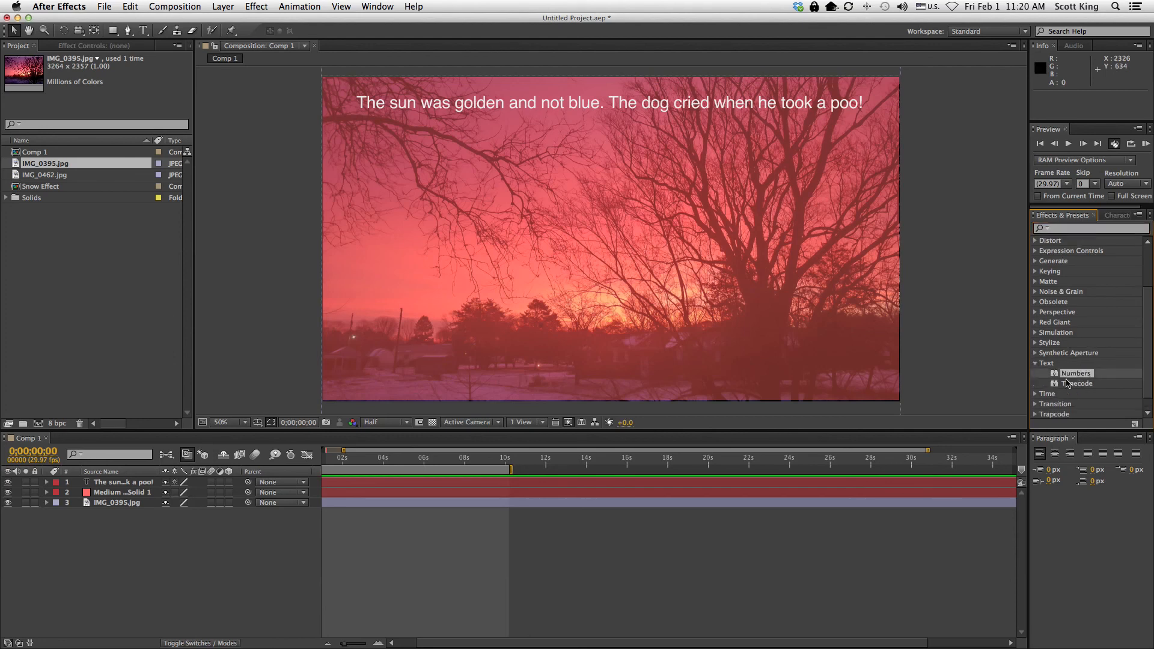
left_click(1049, 384)
left_click(1059, 374)
scroll(1064, 391, "down", 1)
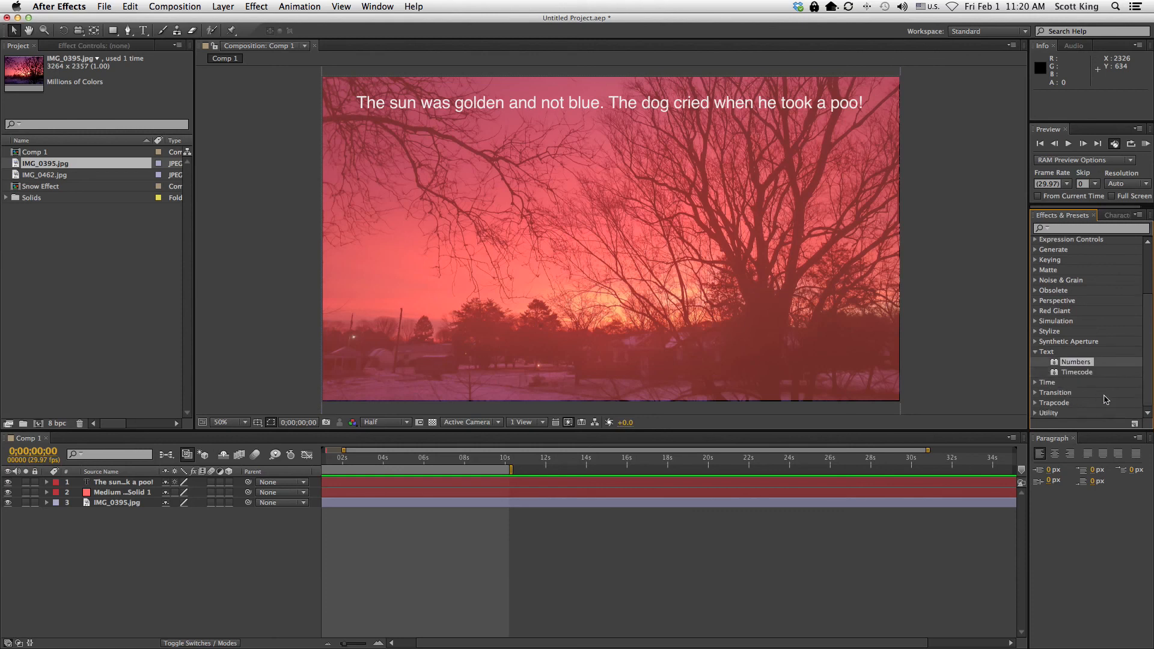
Step: Look through the Stylize effects and search the effects and presets for "boiling"
left_click(1036, 332)
scroll(1062, 340, "down", 5)
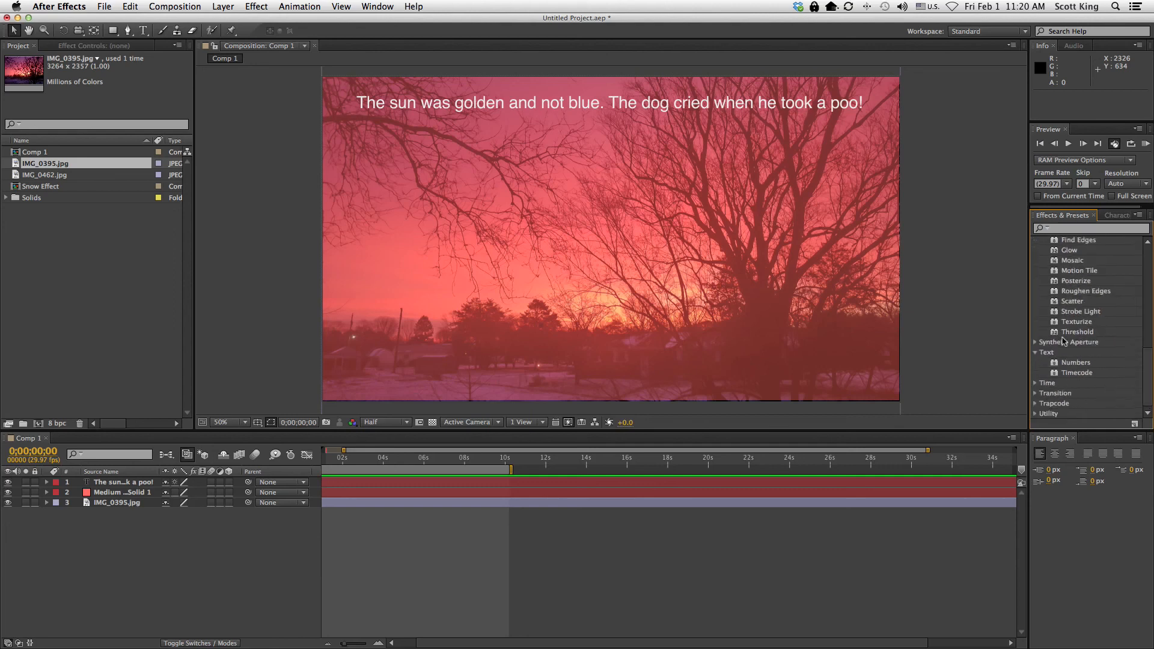
scroll(1064, 341, "up", 7)
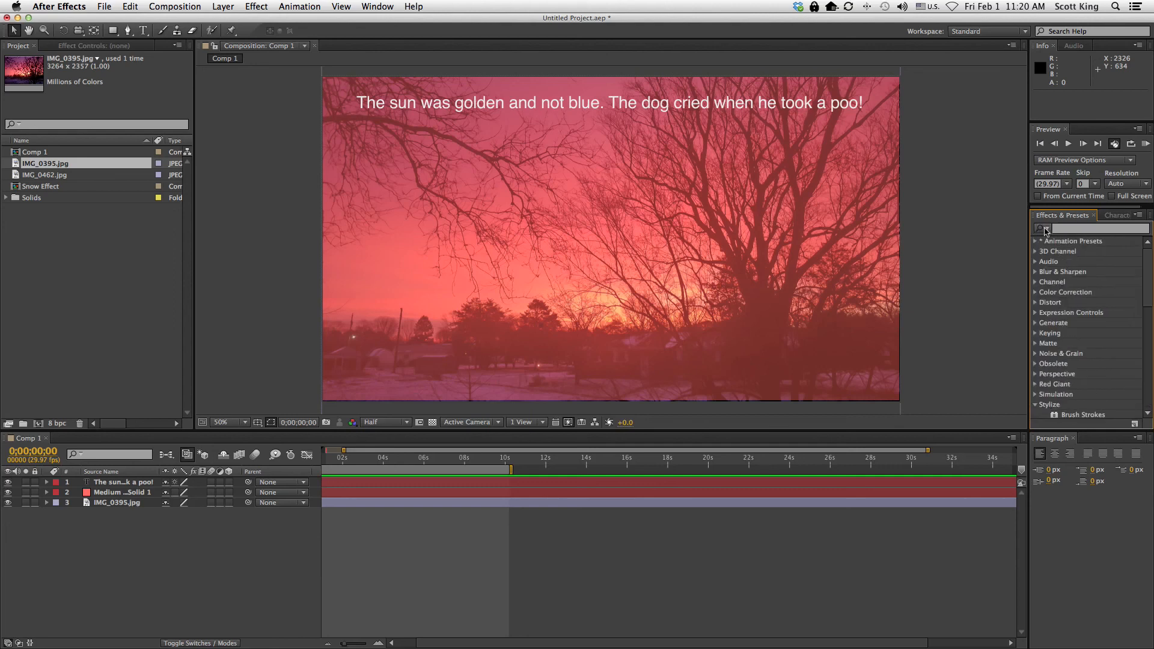
left_click(1082, 229)
type("boiling")
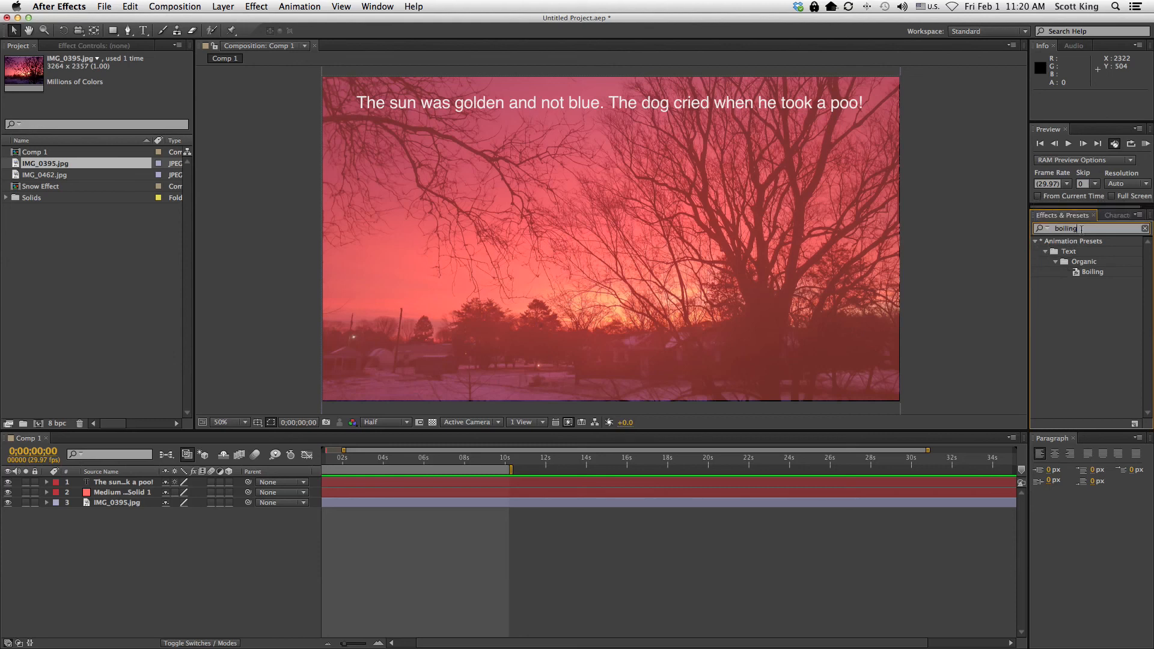
Step: Clear the effects search and expand Animation Presets down to the Organic folder of text presets
key("BackSpace")
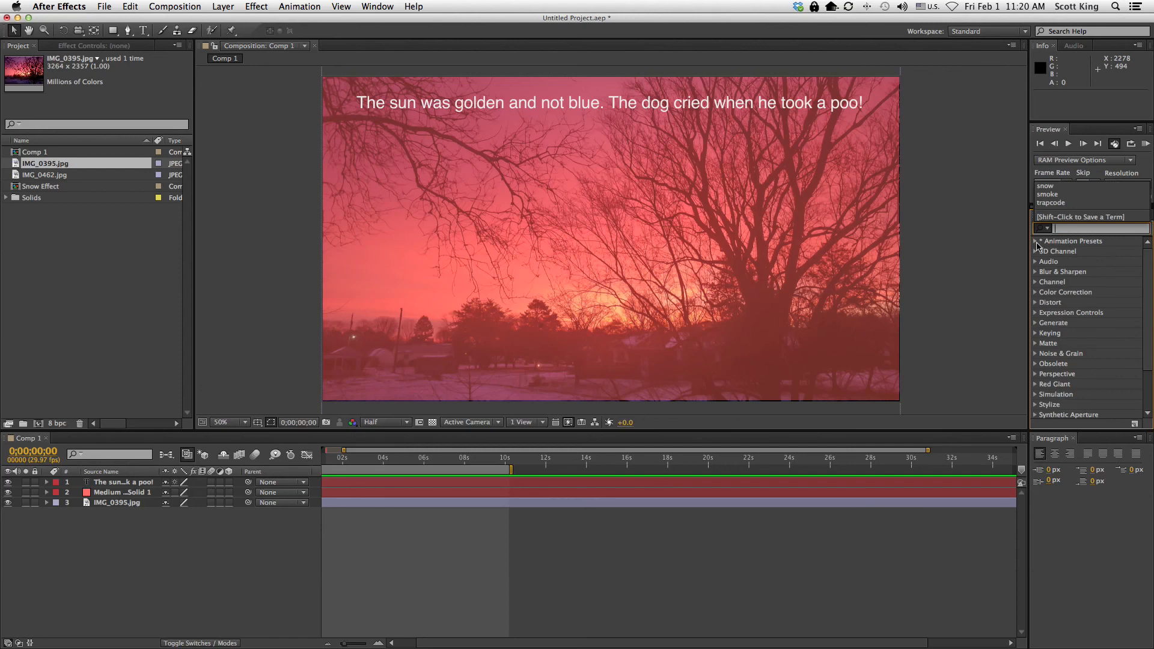
left_click(1035, 241)
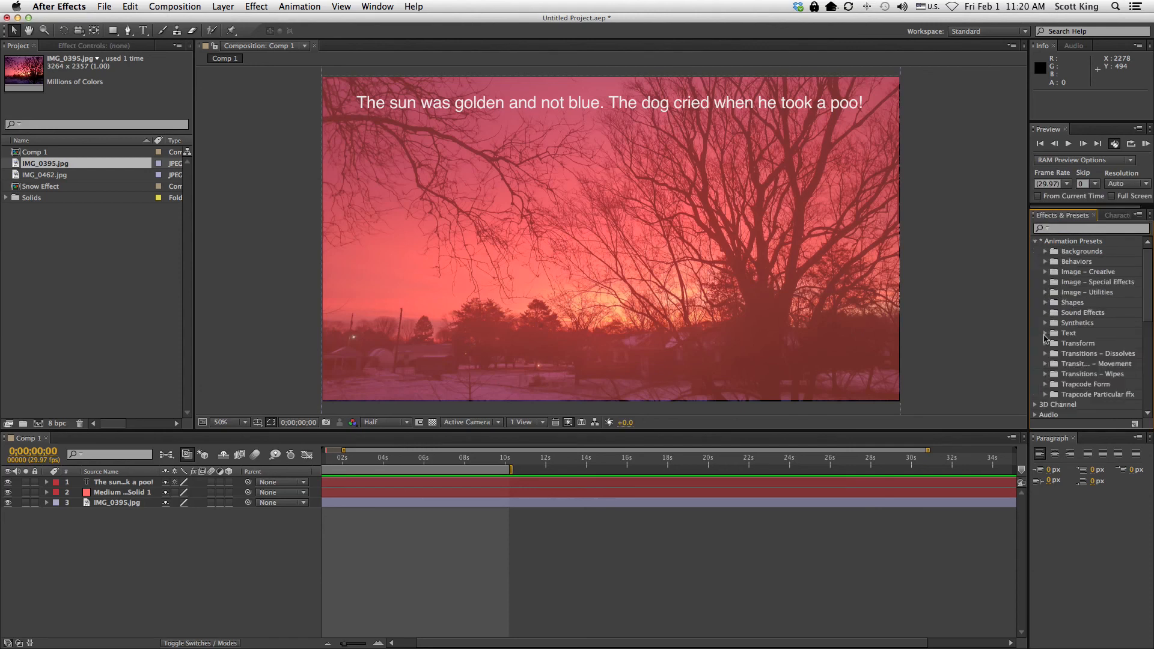
left_click(1045, 333)
scroll(1072, 294, "down", 5)
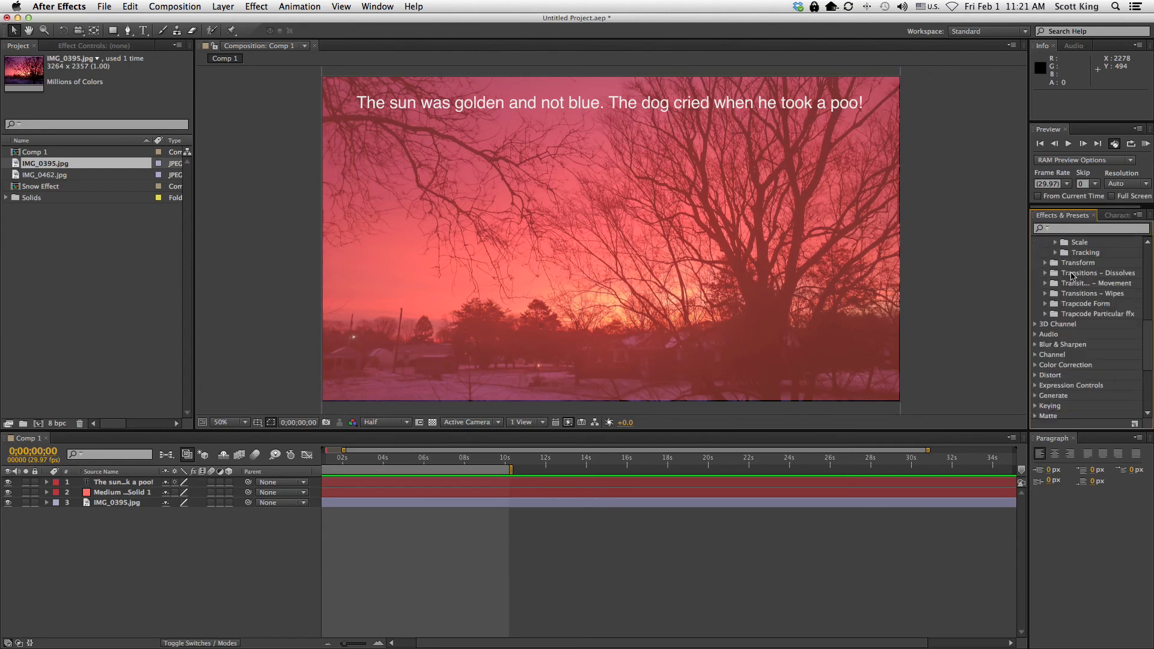
scroll(1074, 292, "up", 1)
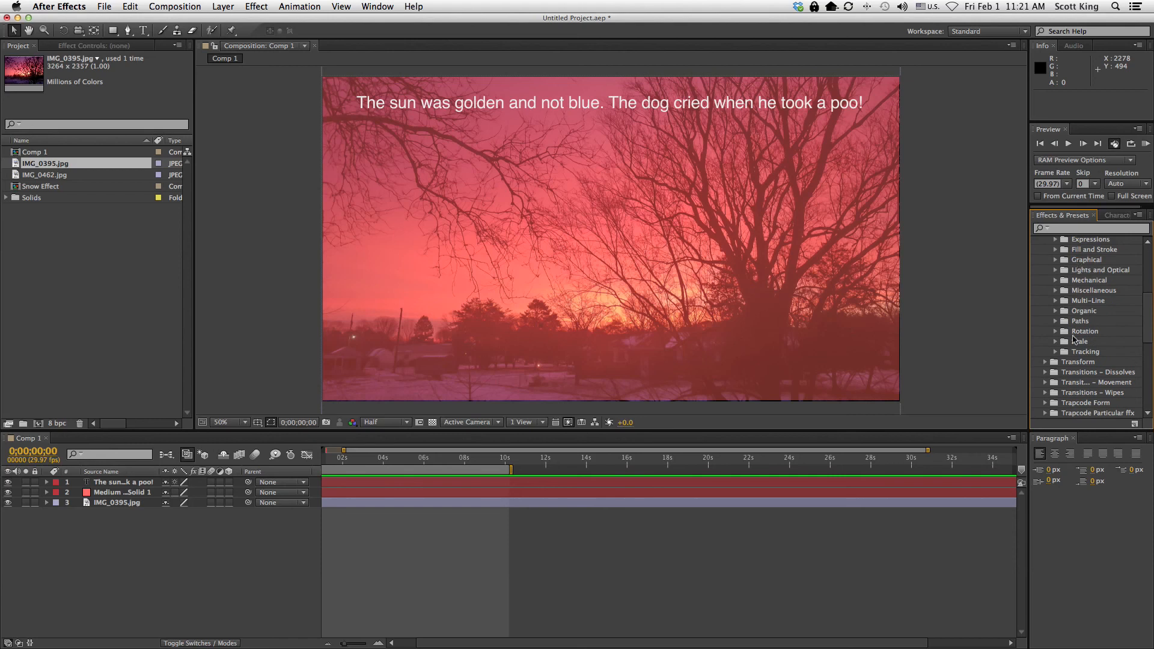
left_click(1056, 311)
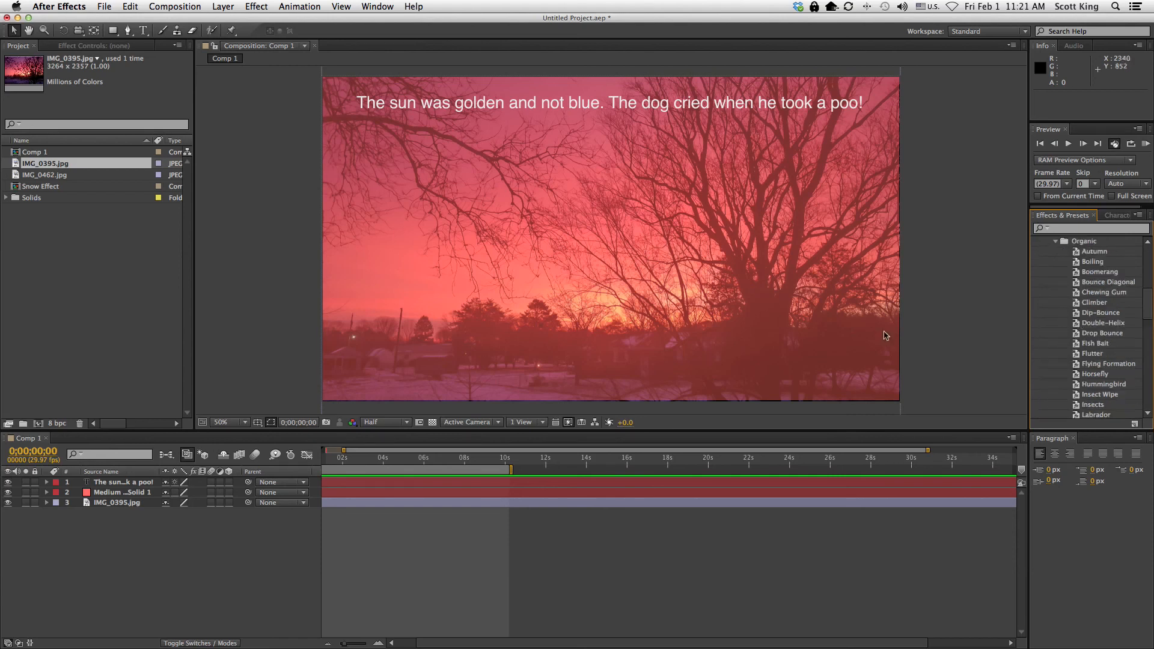
Step: Move the golden sun text line down to position 112, 170 in the composition
left_click(456, 108)
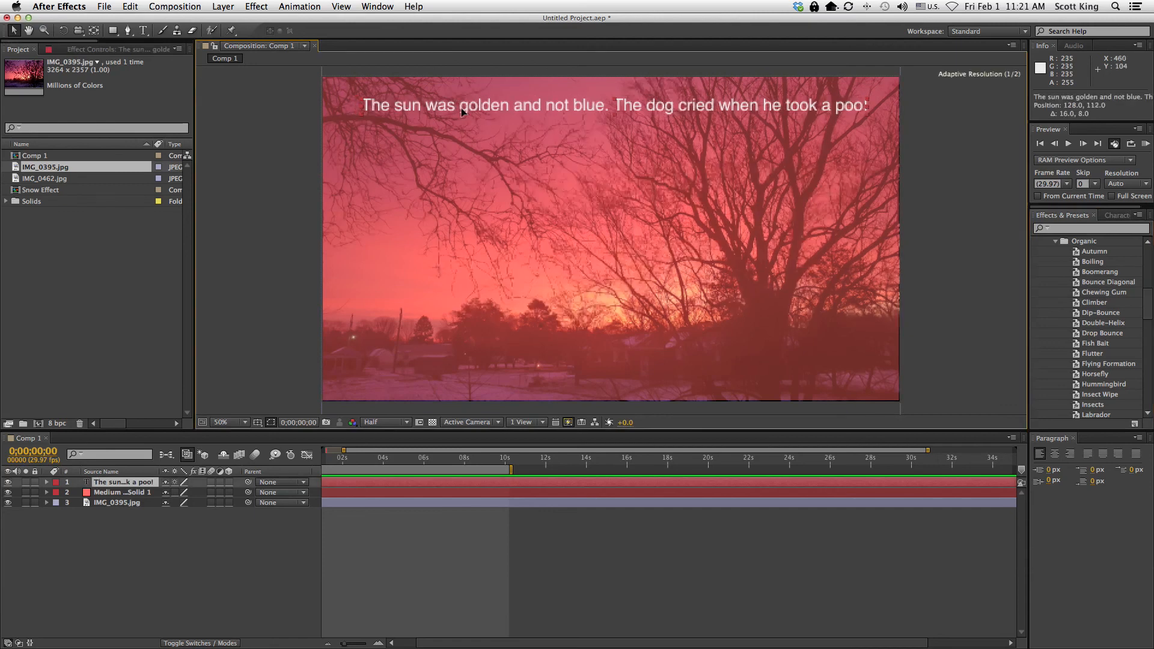
left_click_drag(457, 108, 461, 135)
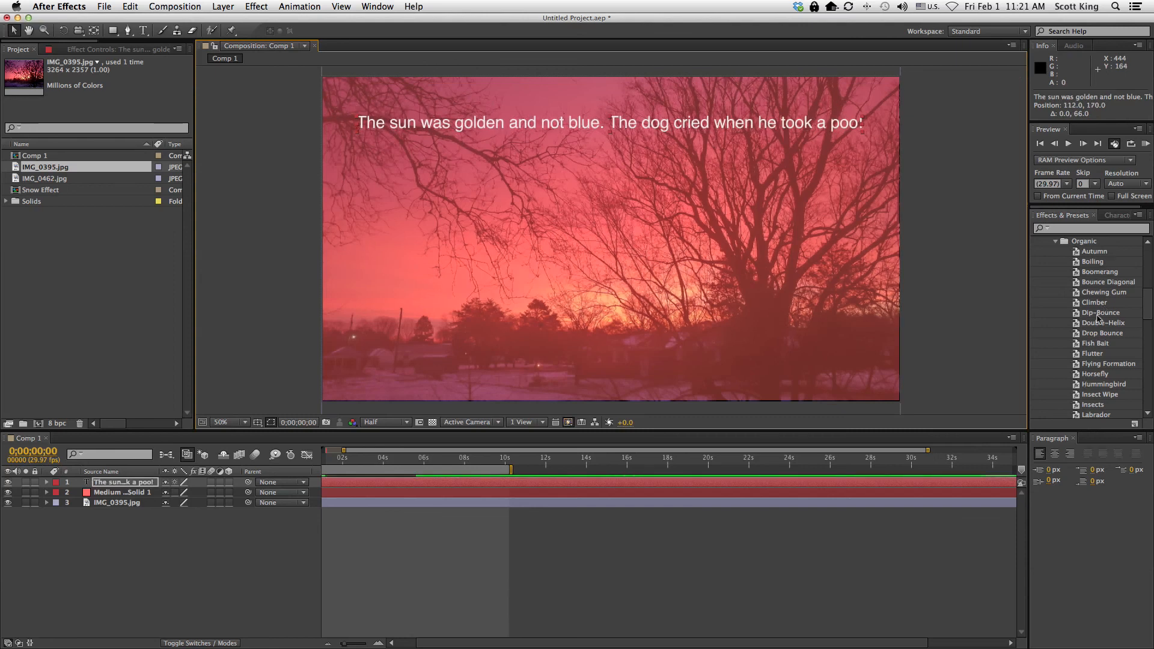
Step: Try the Boiling preset on the golden sun text line, previewing its first seconds, and undo it
left_click_drag(1078, 266, 693, 134)
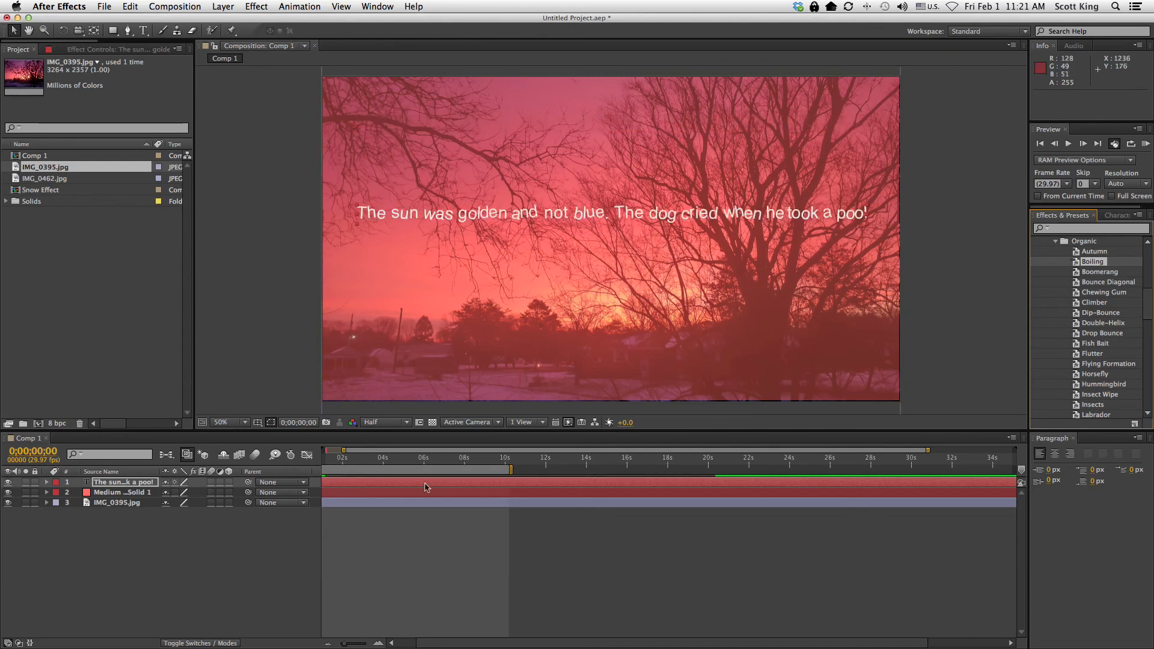
left_click_drag(360, 458, 320, 468)
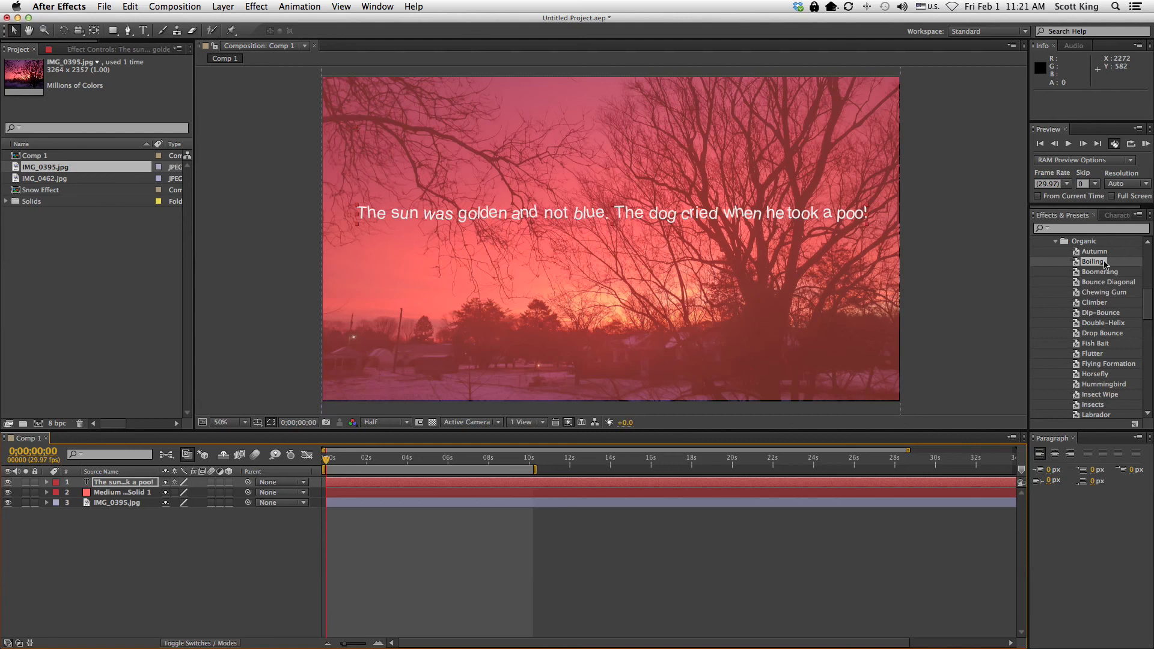
left_click_drag(326, 459, 368, 464)
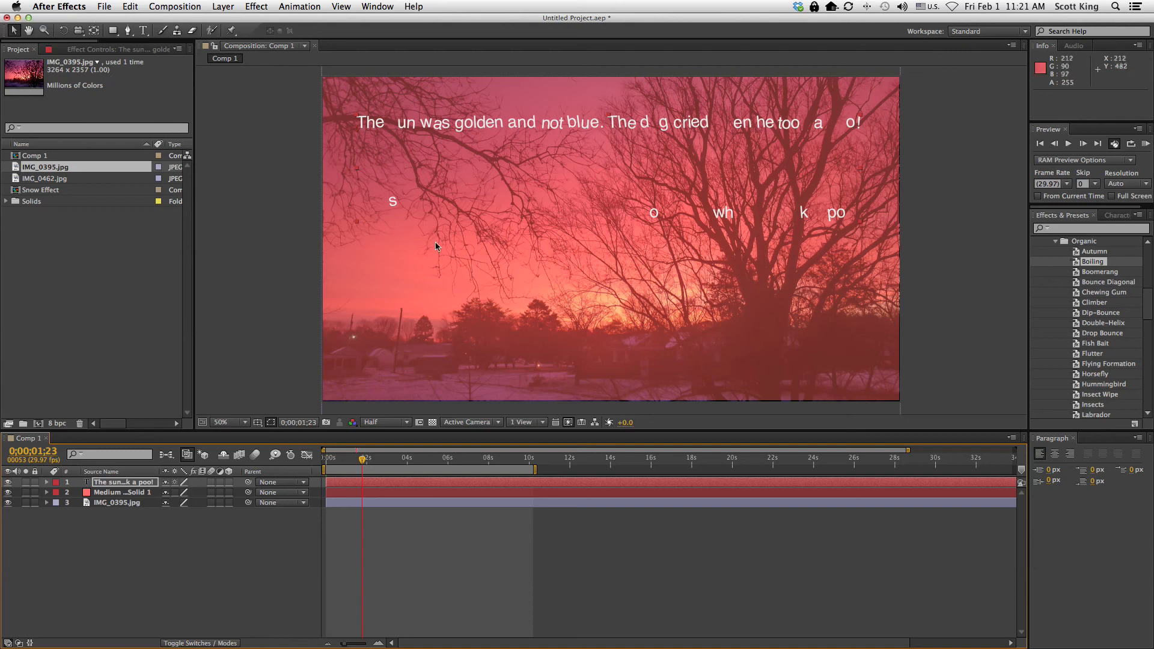
key("super+z")
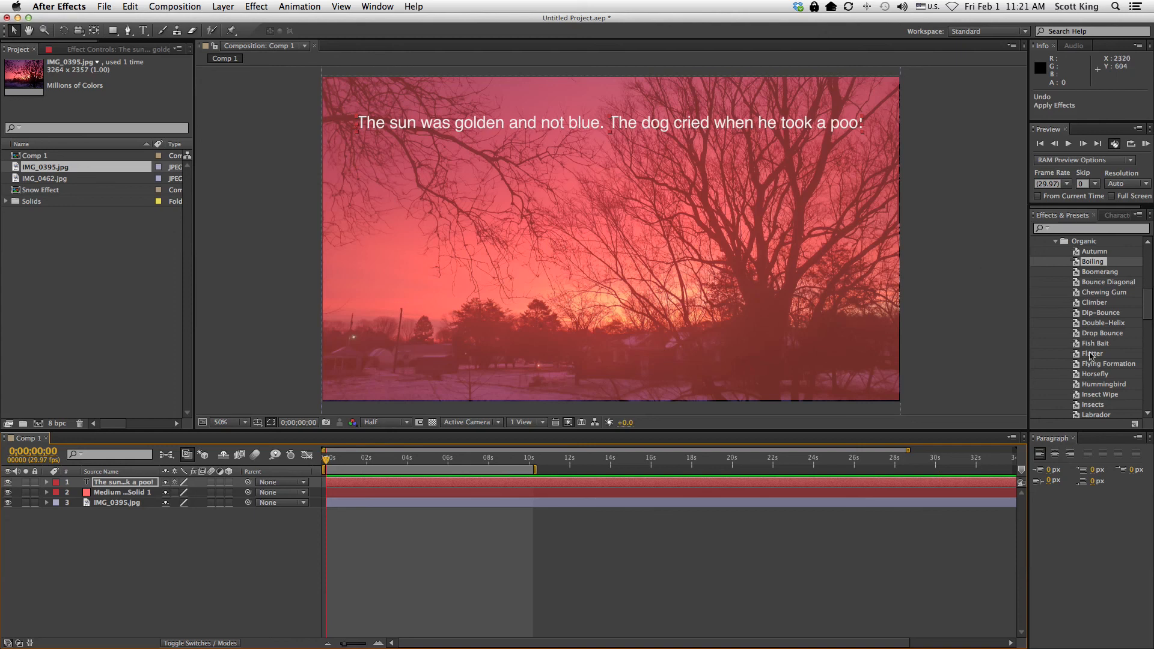
Step: Apply the Organic preset Wheatfield to the golden sun text line and scrub to 0;00;03;16 to preview it
scroll(1090, 355, "down", 5)
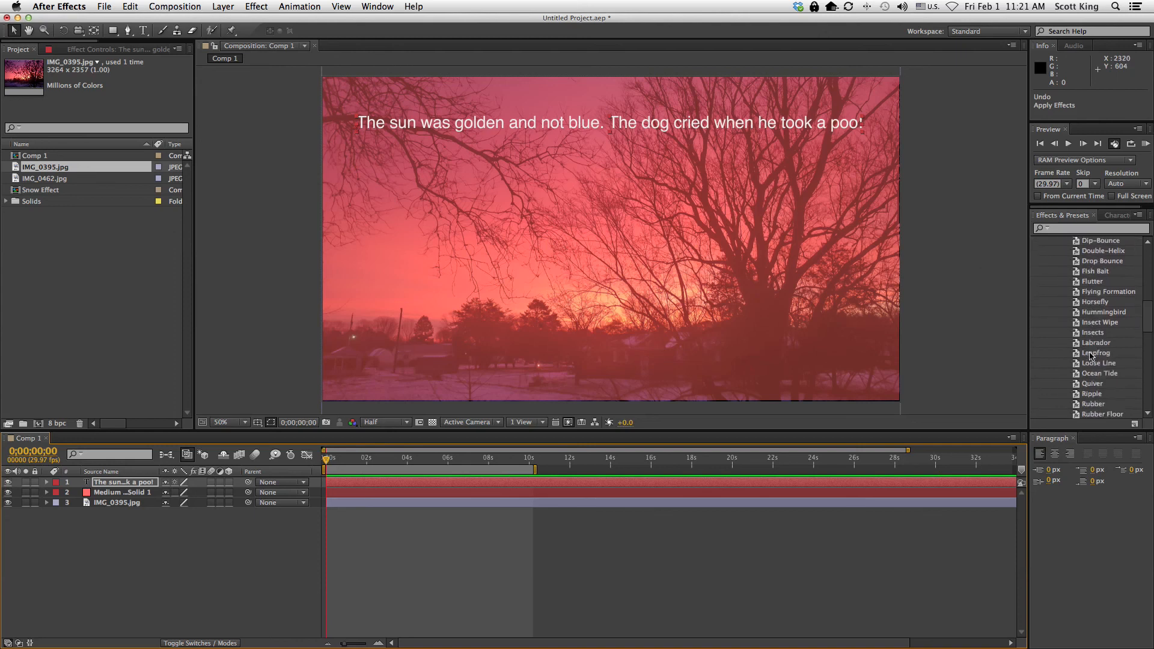
scroll(1091, 355, "down", 5)
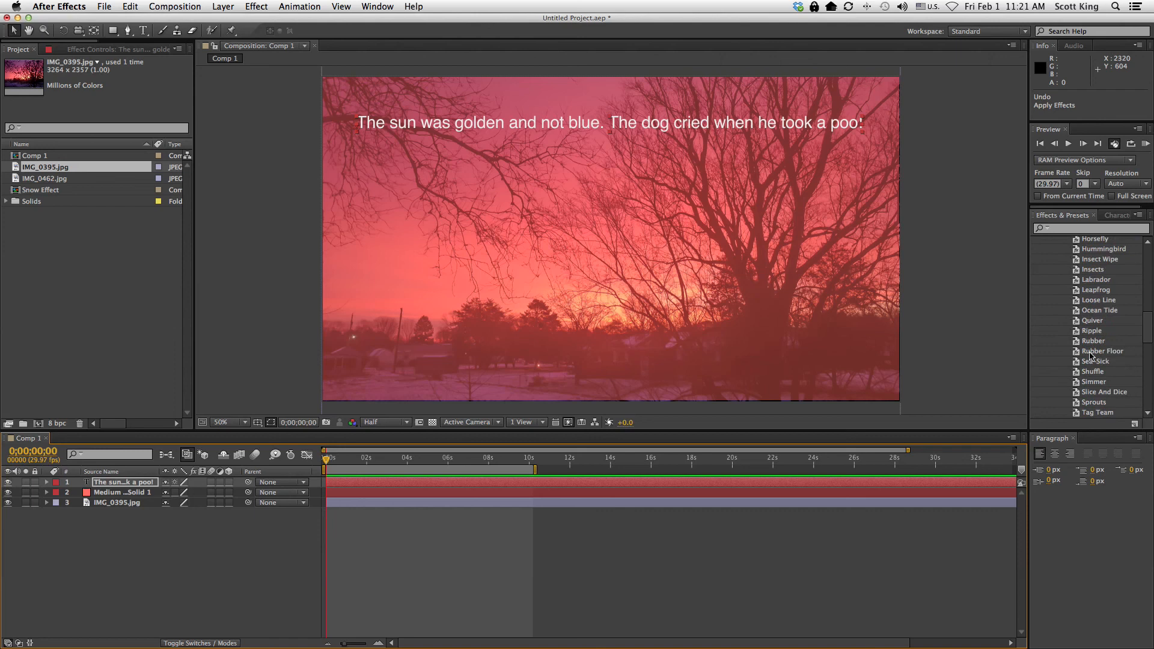
scroll(1091, 355, "down", 2)
left_click(1088, 370)
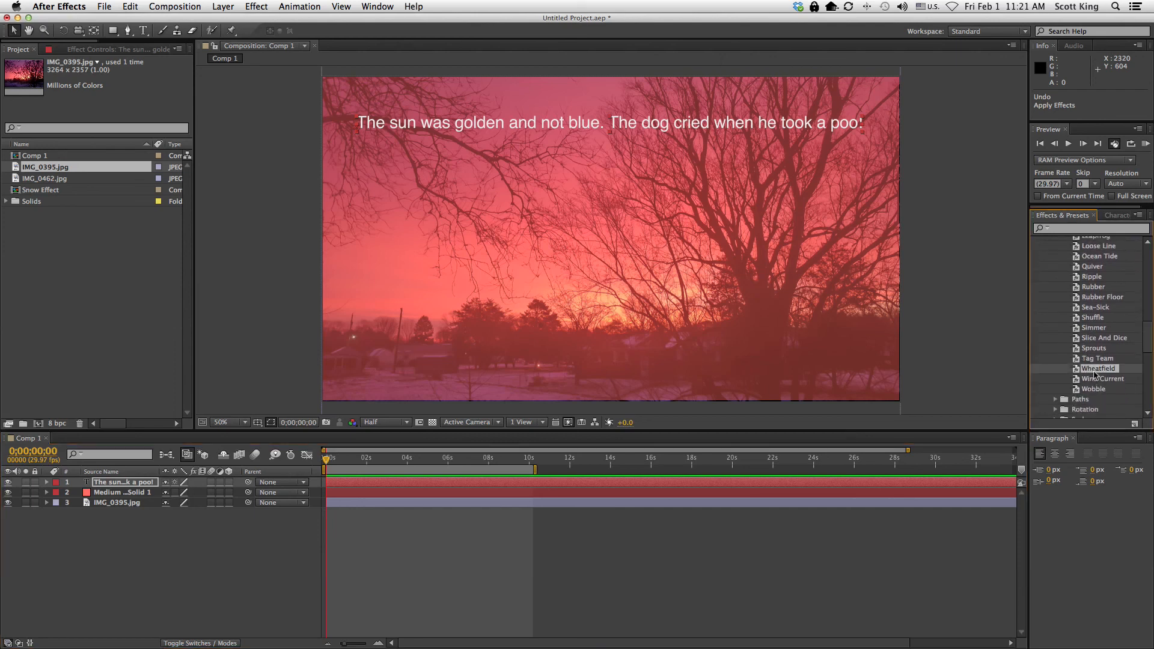
left_click_drag(1077, 371, 771, 245)
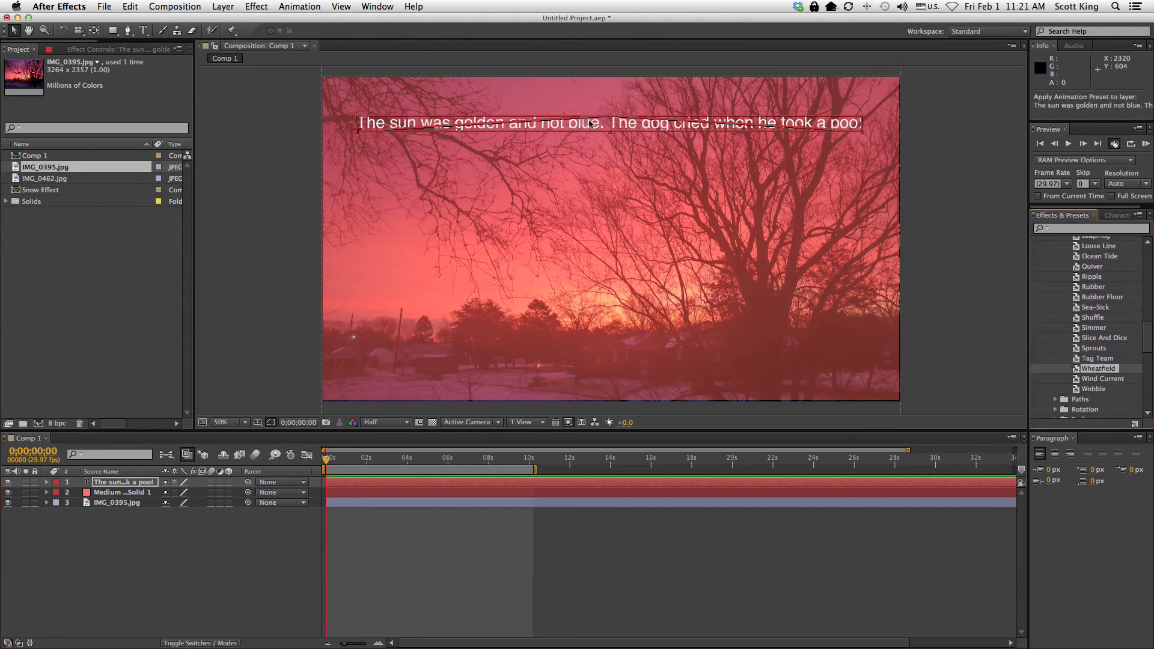
left_click_drag(327, 463, 397, 475)
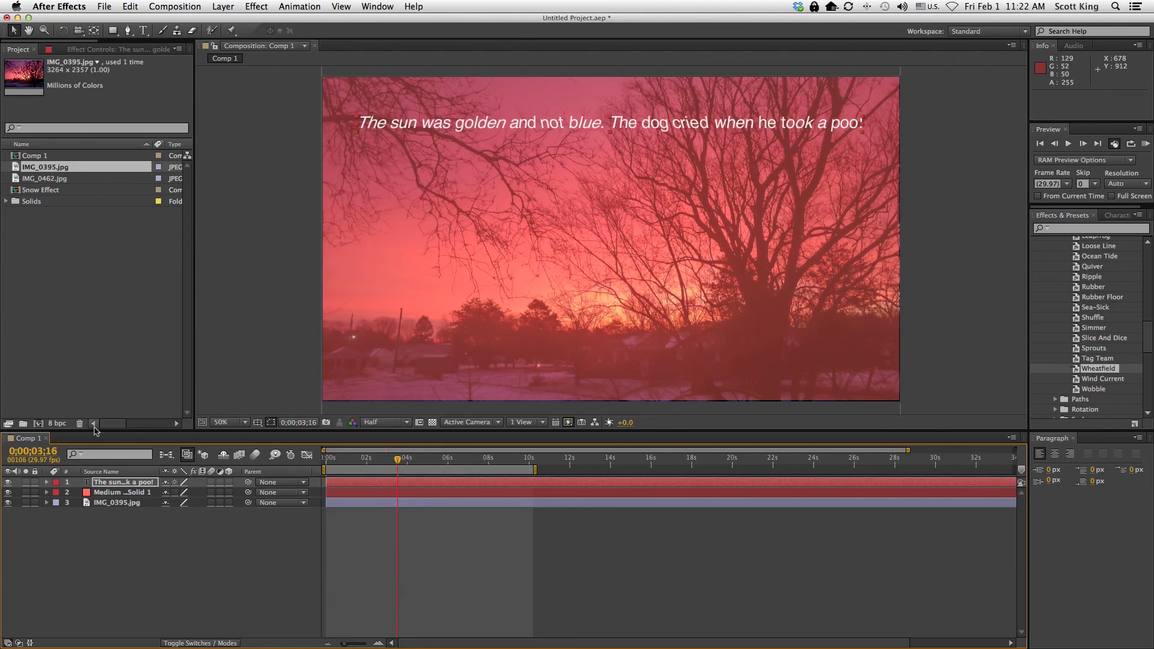
Step: Reveal the text layer's Path Options, More Options and Skew/Skew Axis animator settings, and return the playhead to the first frame
left_click(89, 49)
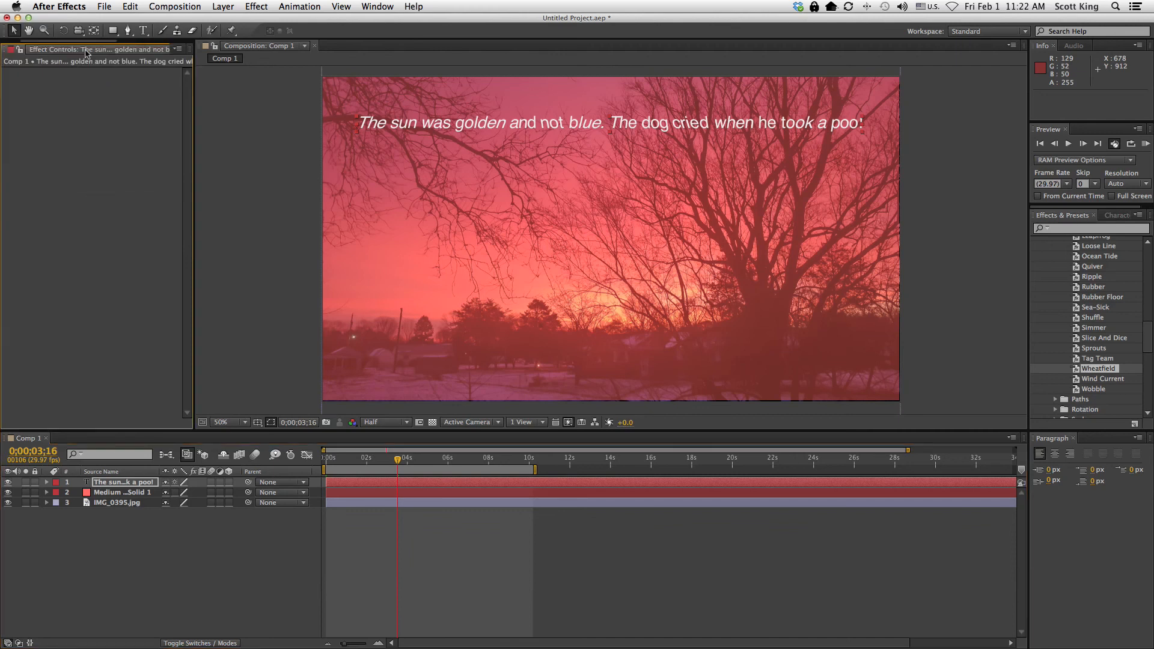
left_click(47, 483)
left_click(56, 503)
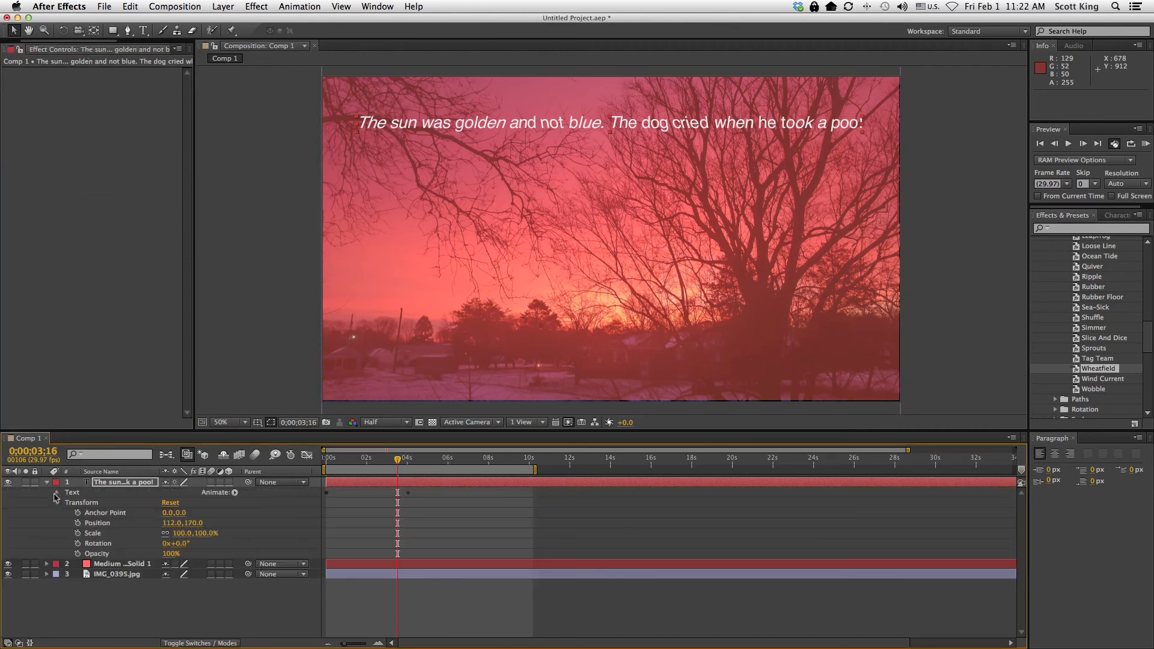
left_click(58, 493)
left_click(67, 533)
left_click(67, 523)
left_click(67, 513)
left_click_drag(400, 467, 307, 461)
scroll(275, 456, "right", 3)
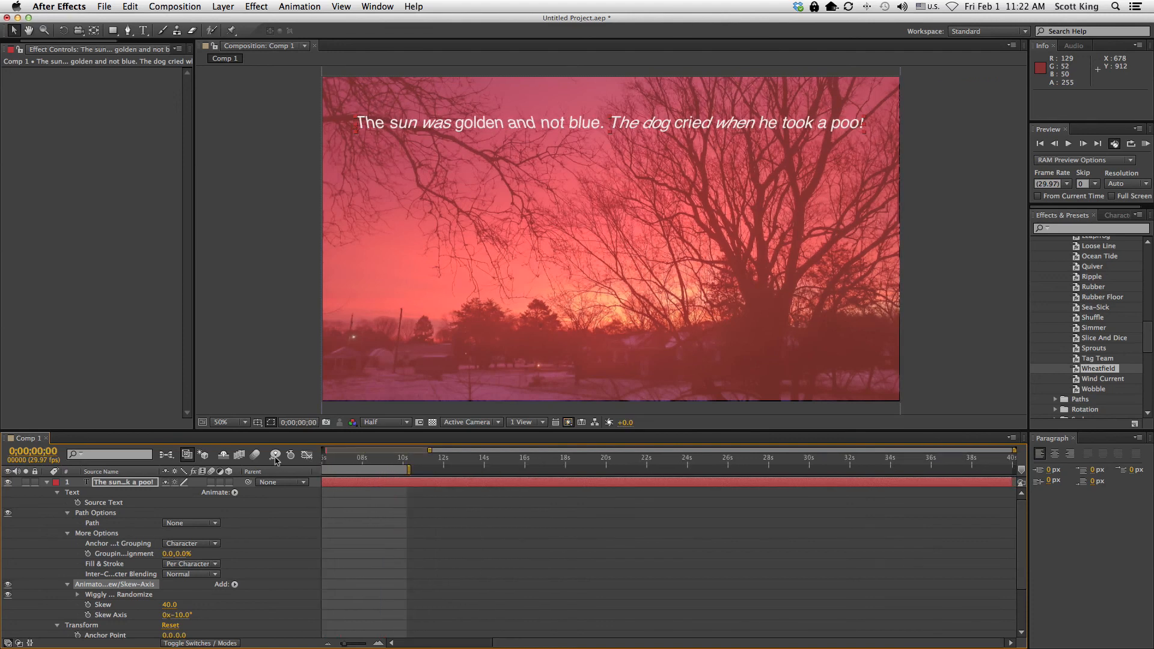